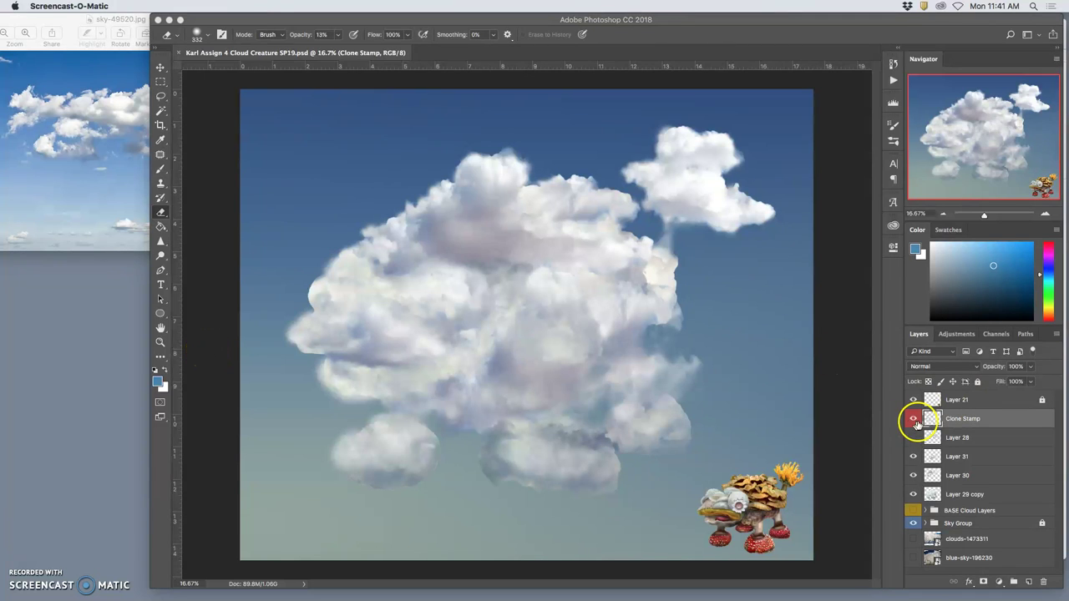
# Step: Toggle the Clone Stamp layer's visibility repeatedly to compare the cloud creature with and without the cloned touch-ups
pyautogui.click(915, 422)
pyautogui.click(914, 422)
pyautogui.click(915, 421)
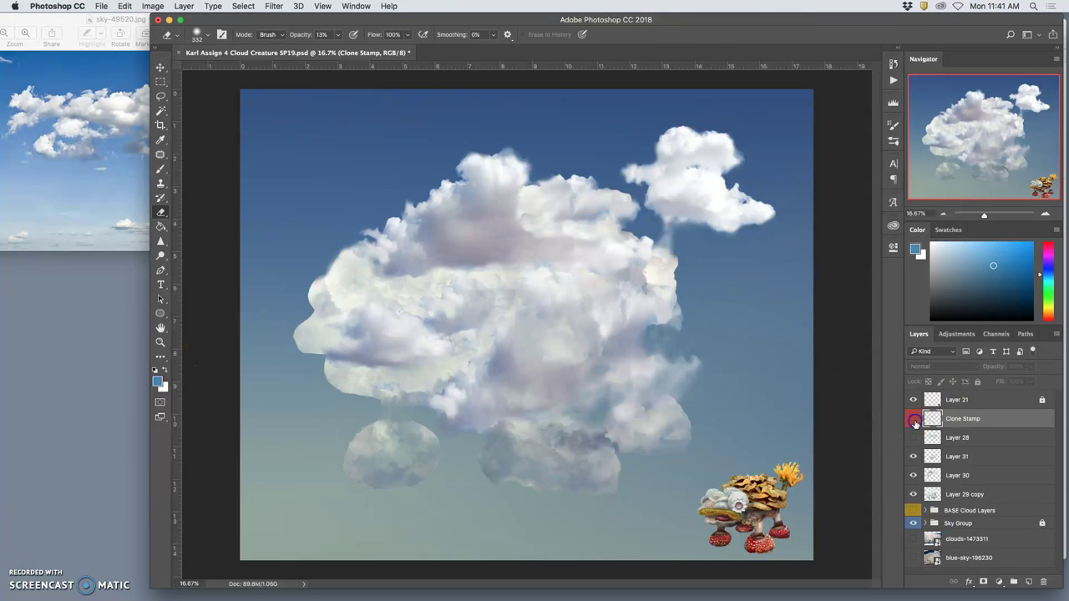
pyautogui.click(914, 422)
pyautogui.click(914, 421)
pyautogui.click(915, 422)
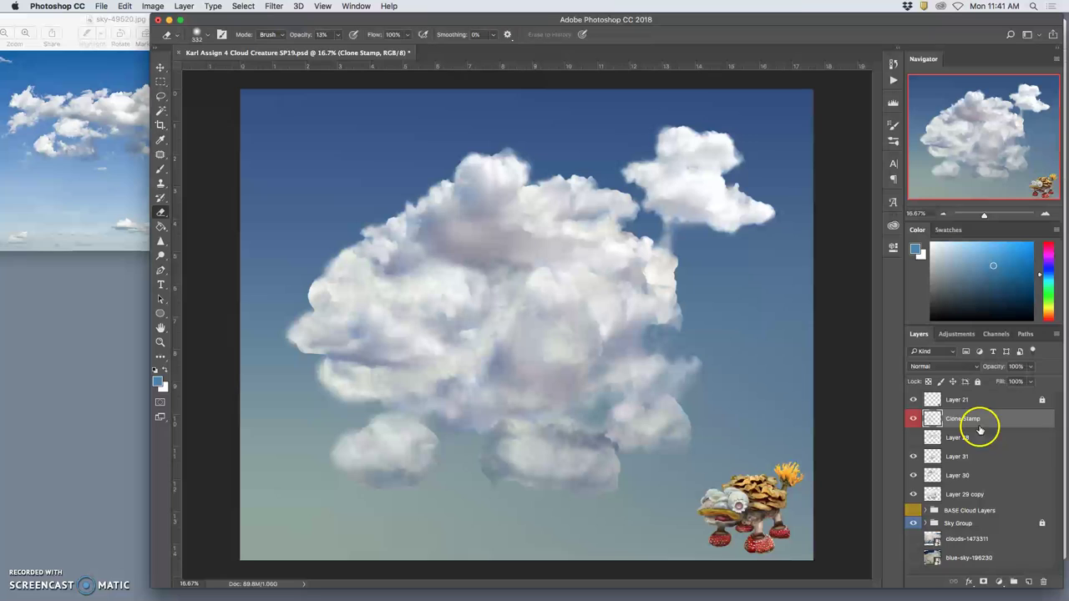
pyautogui.click(642, 311)
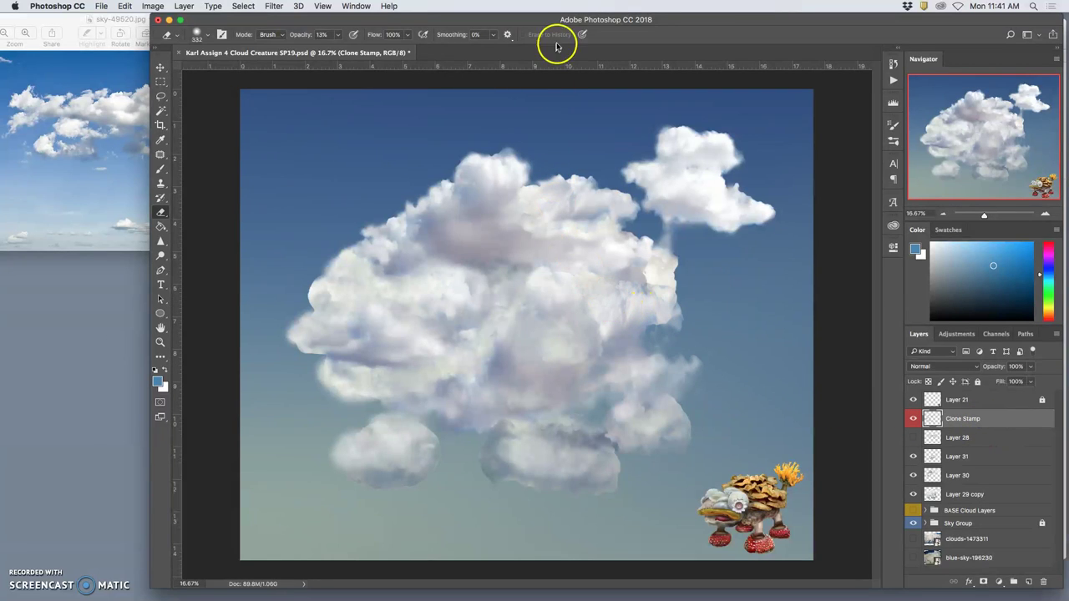
pyautogui.moveTo(559, 19)
pyautogui.mouseDown()
pyautogui.moveTo(533, 19)
pyautogui.moveTo(553, 19)
pyautogui.mouseUp()
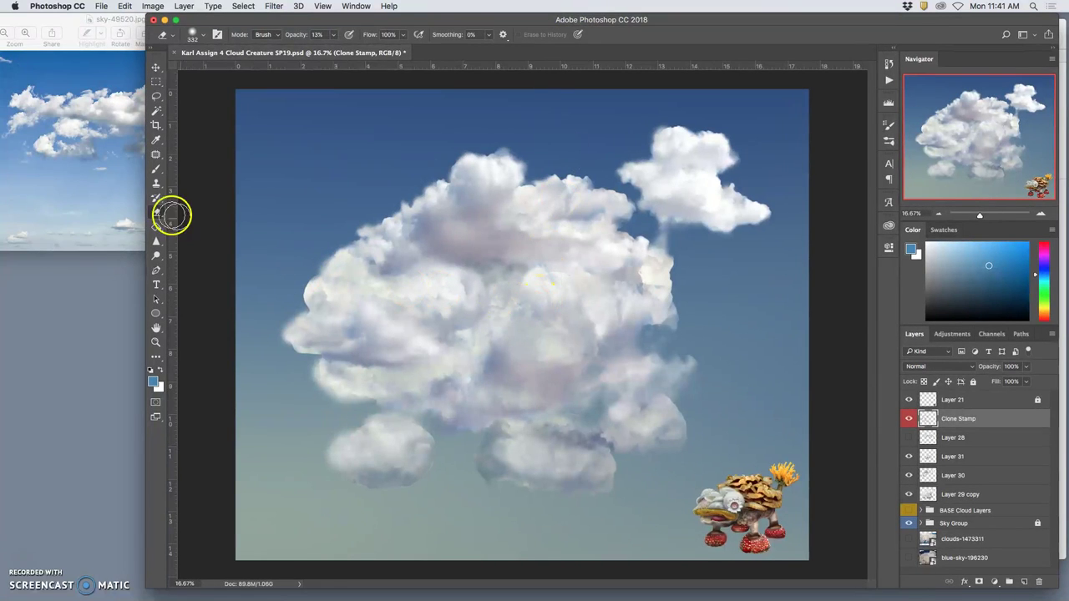
# Step: Use the Clone Stamp tool on the Clone Stamp layer to blend sampled cloud texture across the body's middle and front
pyautogui.click(156, 183)
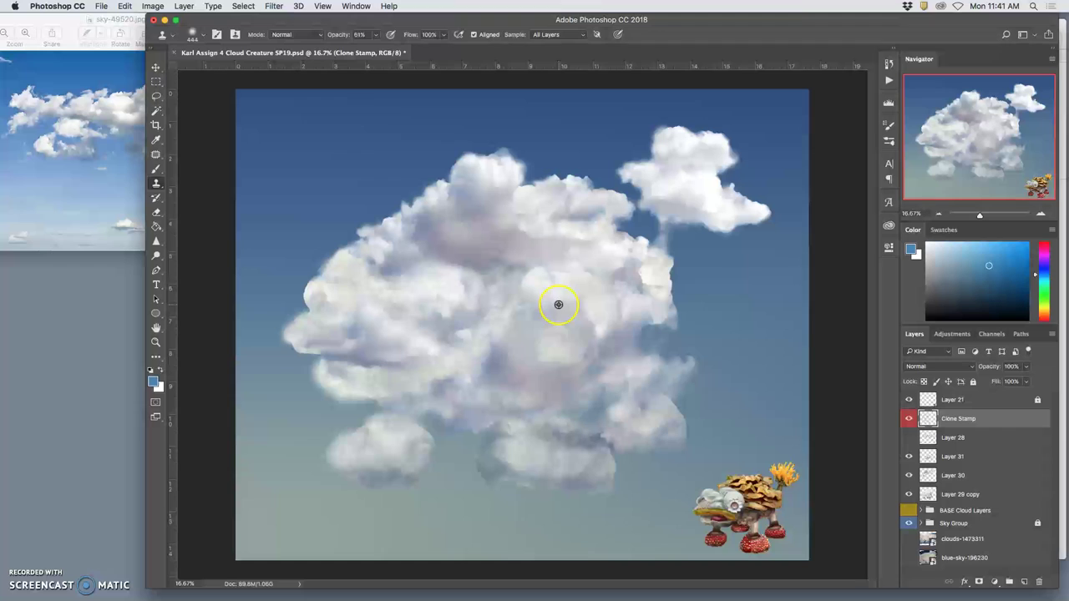
pyautogui.moveTo(558, 304); pyautogui.dragTo(550, 370)
pyautogui.keyDown('alt'); pyautogui.click(550, 370); pyautogui.keyUp('alt')
pyautogui.moveTo(311, 346)
pyautogui.mouseDown()
pyautogui.moveTo(530, 373)
pyautogui.moveTo(326, 342)
pyautogui.moveTo(520, 331)
pyautogui.moveTo(495, 376)
pyautogui.moveTo(531, 408)
pyautogui.moveTo(500, 408)
pyautogui.moveTo(320, 354)
pyautogui.mouseUp()
pyautogui.keyDown('alt'); pyautogui.click(491, 370); pyautogui.keyUp('alt')
pyautogui.click(471, 344)
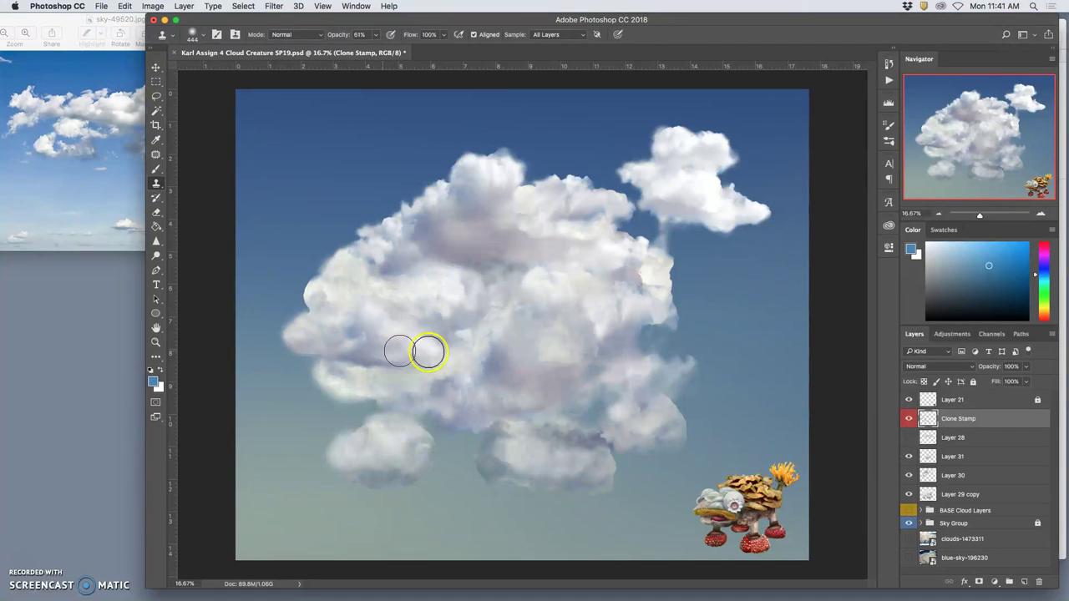
# Step: Clone cloud texture over the body's lower middle and its upper right shoulder
pyautogui.moveTo(569, 390); pyautogui.dragTo(610, 383)
pyautogui.moveTo(543, 401); pyautogui.dragTo(525, 413)
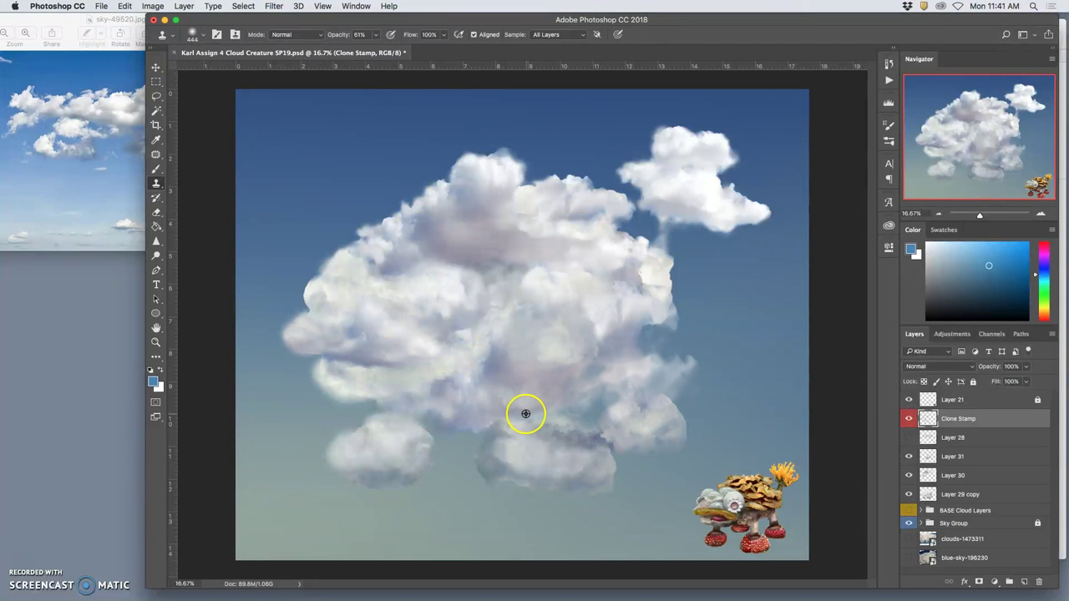
pyautogui.keyDown('alt'); pyautogui.click(566, 439); pyautogui.keyUp('alt')
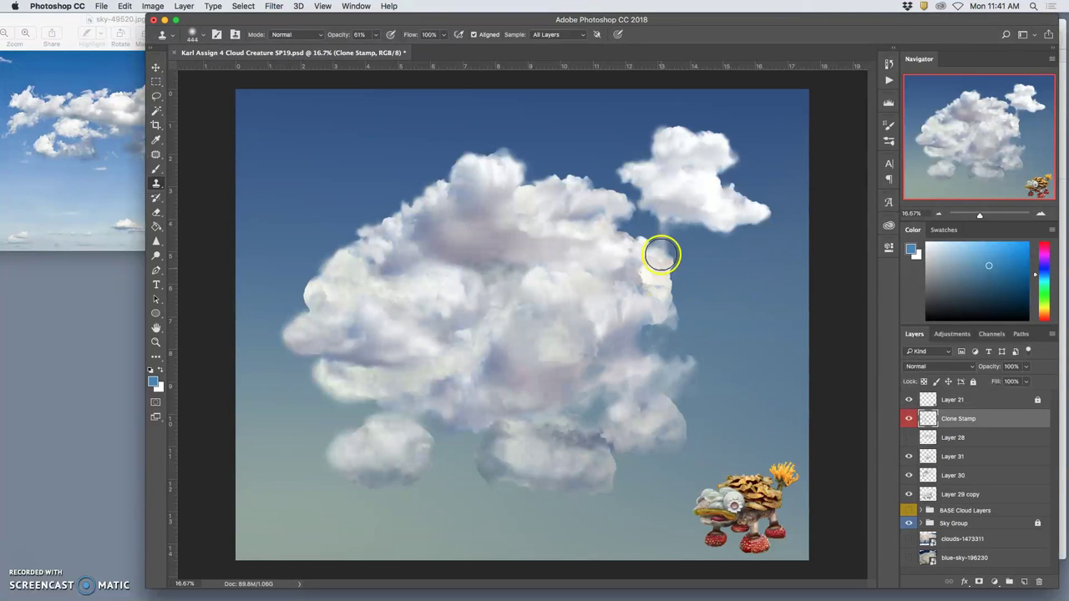
pyautogui.moveTo(648, 248); pyautogui.dragTo(551, 224)
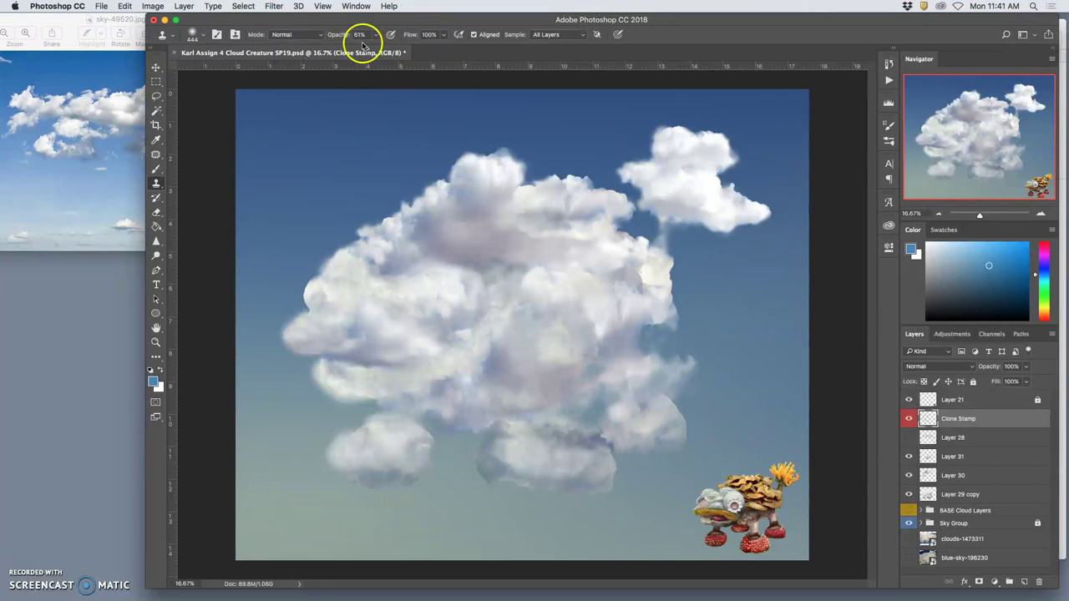
pyautogui.moveTo(501, 377)
pyautogui.mouseDown()
pyautogui.moveTo(491, 370)
pyautogui.moveTo(510, 365)
pyautogui.mouseUp()
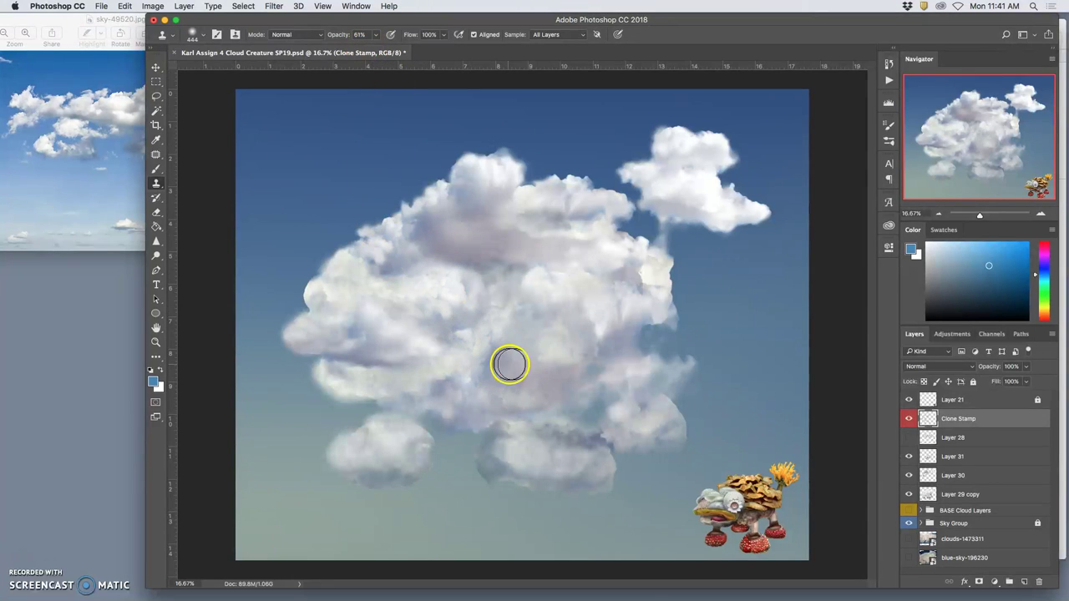
pyautogui.click(683, 337)
pyautogui.press('super+z')
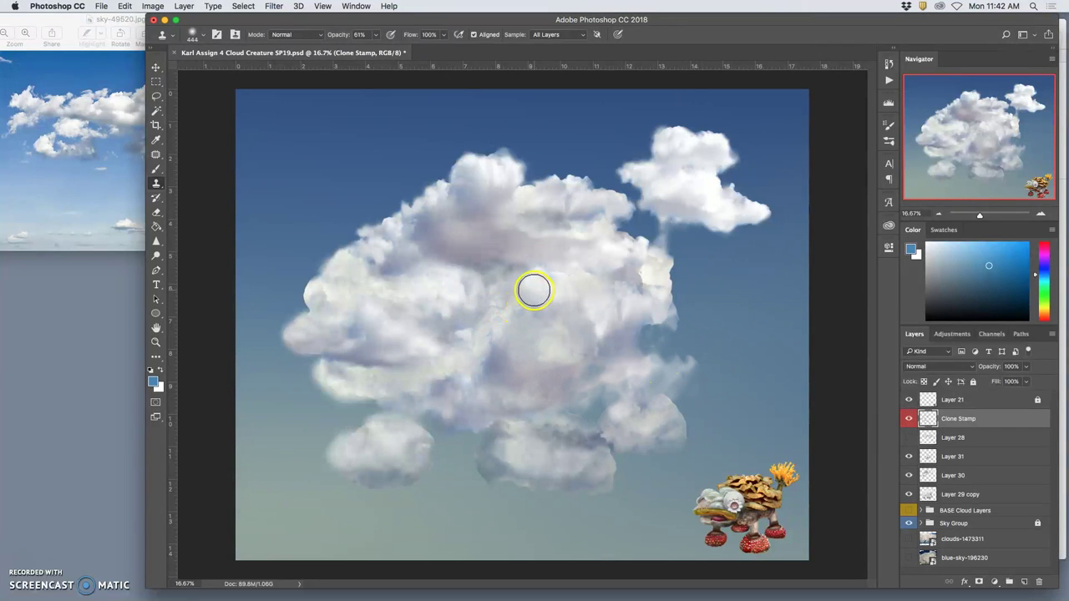
pyautogui.moveTo(613, 327); pyautogui.dragTo(655, 315)
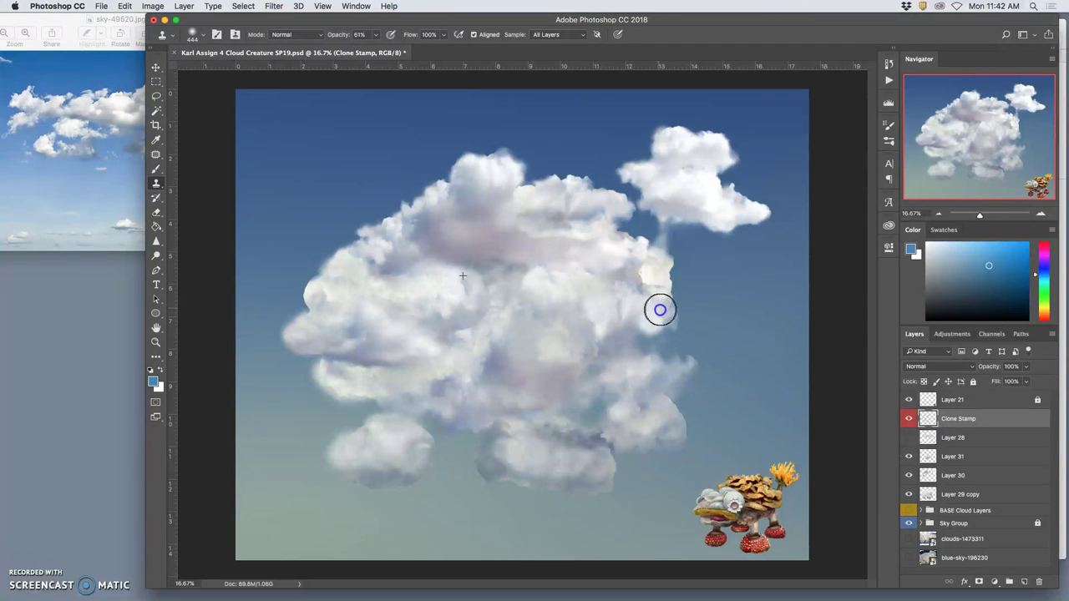
pyautogui.press('super+z')
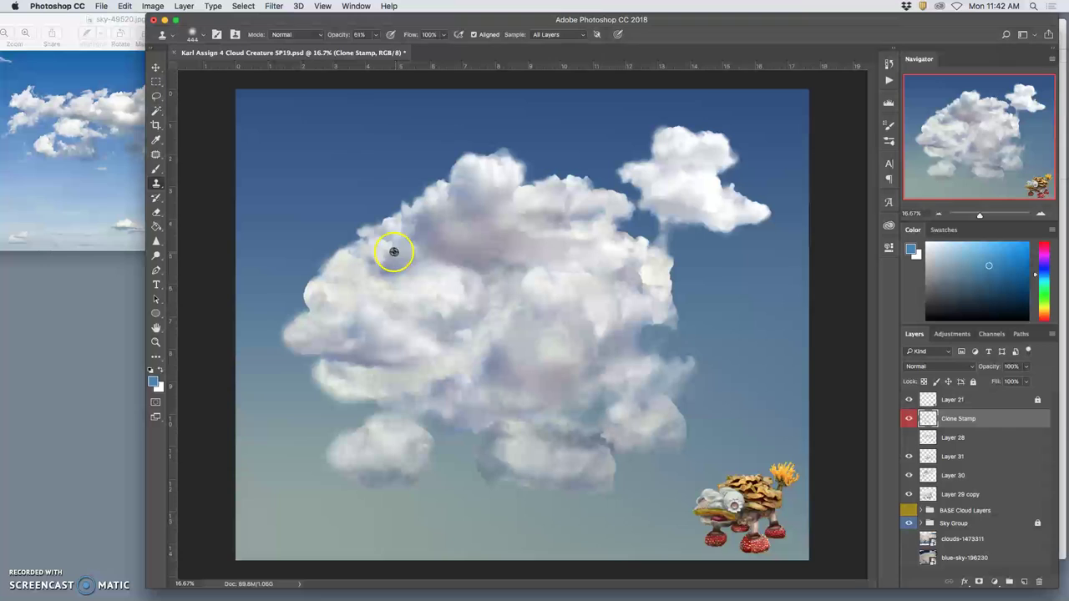
# Step: Clone sampled cloud texture into the notch on the body's right edge and along the right side of the front-left foot
pyautogui.keyDown('alt'); pyautogui.click(385, 249); pyautogui.keyUp('alt')
pyautogui.moveTo(651, 318)
pyautogui.mouseDown()
pyautogui.moveTo(644, 325)
pyautogui.moveTo(632, 310)
pyautogui.mouseUp()
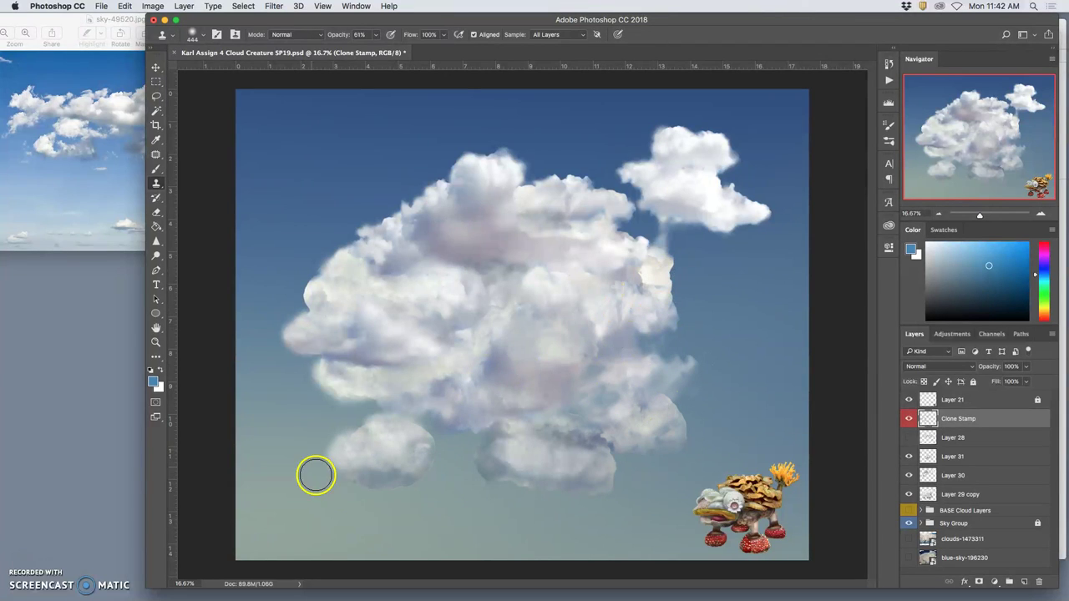
pyautogui.keyDown('alt'); pyautogui.click(594, 409); pyautogui.keyUp('alt')
pyautogui.moveTo(494, 430)
pyautogui.mouseDown()
pyautogui.moveTo(574, 425)
pyautogui.moveTo(589, 310)
pyautogui.mouseUp()
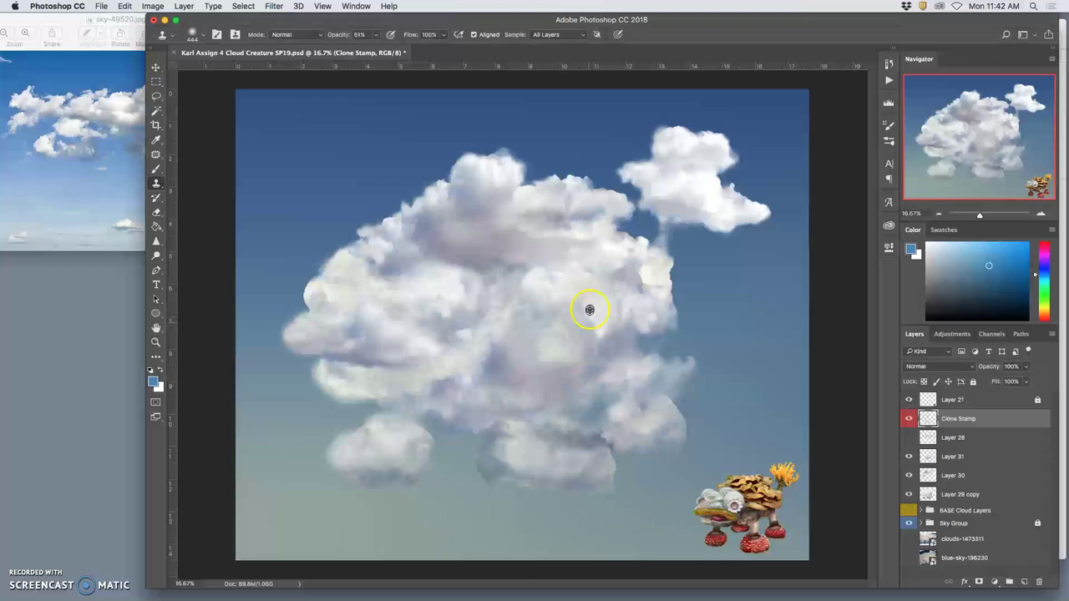
pyautogui.moveTo(435, 427)
pyautogui.mouseDown()
pyautogui.moveTo(420, 434)
pyautogui.moveTo(398, 487)
pyautogui.moveTo(501, 415)
pyautogui.moveTo(559, 432)
pyautogui.moveTo(524, 456)
pyautogui.moveTo(477, 375)
pyautogui.moveTo(320, 444)
pyautogui.moveTo(320, 360)
pyautogui.moveTo(487, 354)
pyautogui.moveTo(665, 217)
pyautogui.moveTo(587, 176)
pyautogui.moveTo(601, 219)
pyautogui.moveTo(682, 258)
pyautogui.moveTo(675, 353)
pyautogui.moveTo(673, 153)
pyautogui.moveTo(698, 235)
pyautogui.moveTo(670, 304)
pyautogui.moveTo(740, 206)
pyautogui.moveTo(680, 308)
pyautogui.moveTo(542, 422)
pyautogui.moveTo(496, 372)
pyautogui.mouseUp()
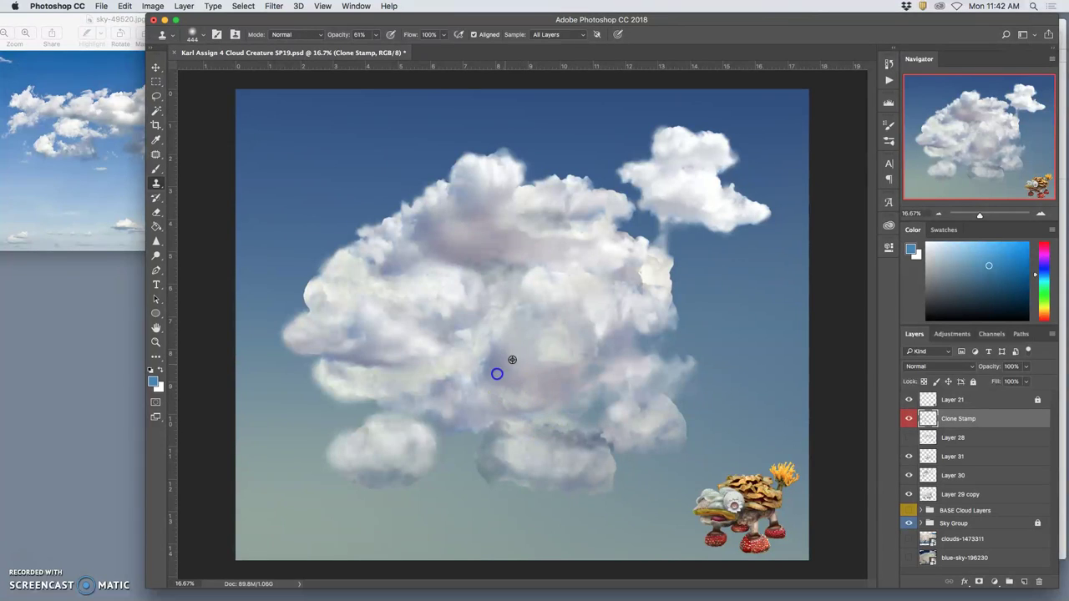
# Step: Clone soft grey shading sampled from the body onto the small separate cloud at the upper right
pyautogui.moveTo(650, 190)
pyautogui.mouseDown()
pyautogui.moveTo(715, 181)
pyautogui.moveTo(726, 209)
pyautogui.moveTo(763, 209)
pyautogui.moveTo(621, 246)
pyautogui.mouseUp()
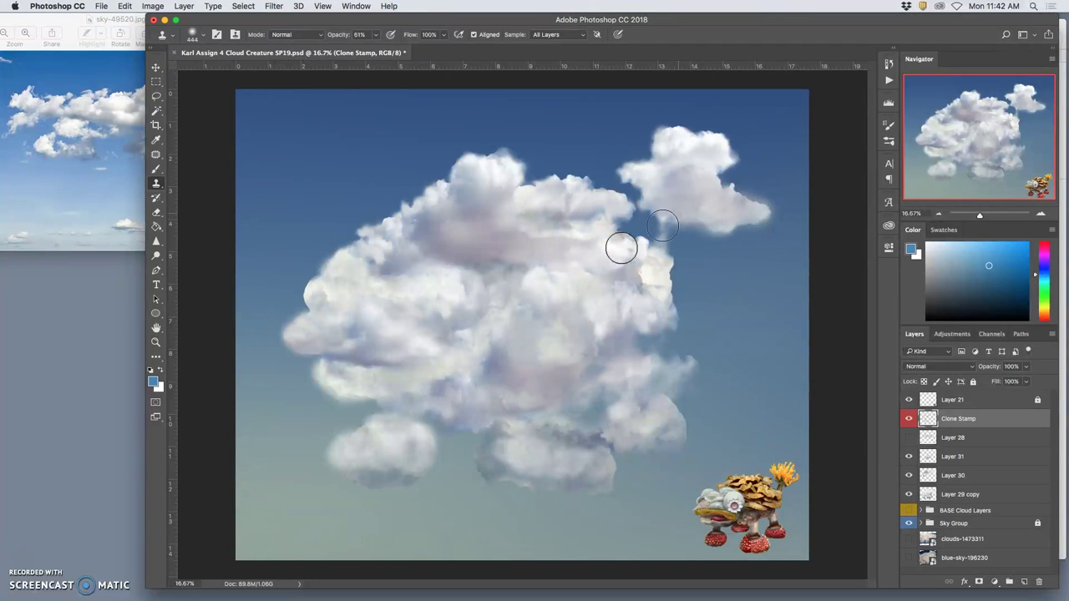
pyautogui.moveTo(684, 158)
pyautogui.mouseDown()
pyautogui.moveTo(715, 164)
pyautogui.moveTo(729, 158)
pyautogui.moveTo(649, 162)
pyautogui.mouseUp()
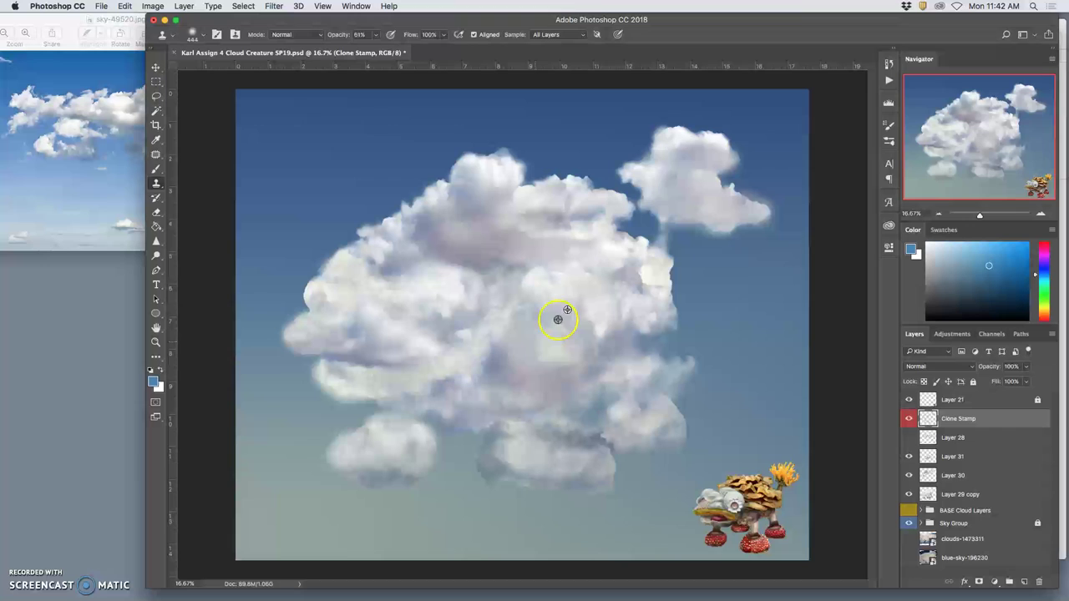
pyautogui.moveTo(665, 150)
pyautogui.mouseDown()
pyautogui.moveTo(721, 144)
pyautogui.moveTo(667, 135)
pyautogui.moveTo(689, 136)
pyautogui.moveTo(649, 178)
pyautogui.moveTo(651, 201)
pyautogui.moveTo(630, 172)
pyautogui.moveTo(657, 169)
pyautogui.mouseUp()
pyautogui.keyDown('alt'); pyautogui.click(534, 344); pyautogui.keyUp('alt')
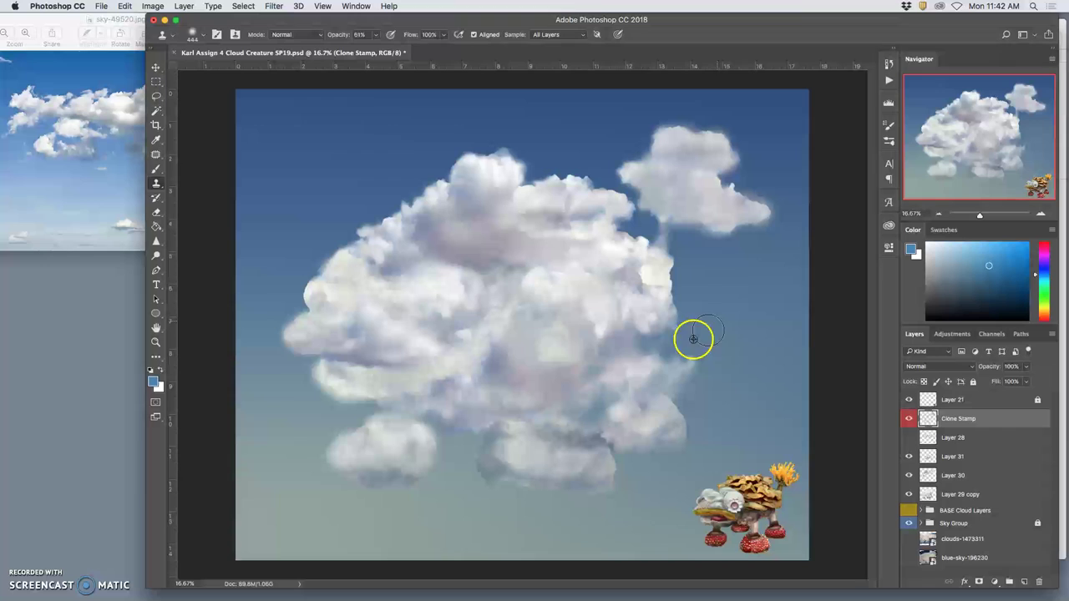
pyautogui.moveTo(684, 204)
pyautogui.mouseDown()
pyautogui.moveTo(663, 186)
pyautogui.moveTo(701, 196)
pyautogui.moveTo(697, 233)
pyautogui.mouseUp()
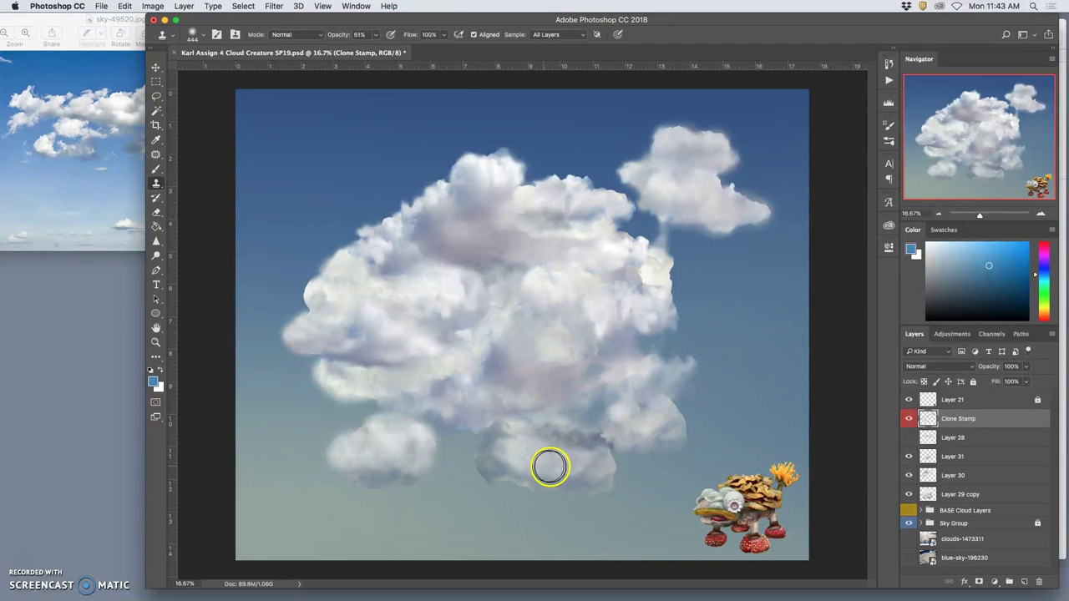
# Step: Toggle the Clone Stamp layer off and on to check the shading cloned onto the small upper-right cloud
pyautogui.click(906, 420)
pyautogui.click(906, 421)
pyautogui.click(906, 422)
pyautogui.click(906, 421)
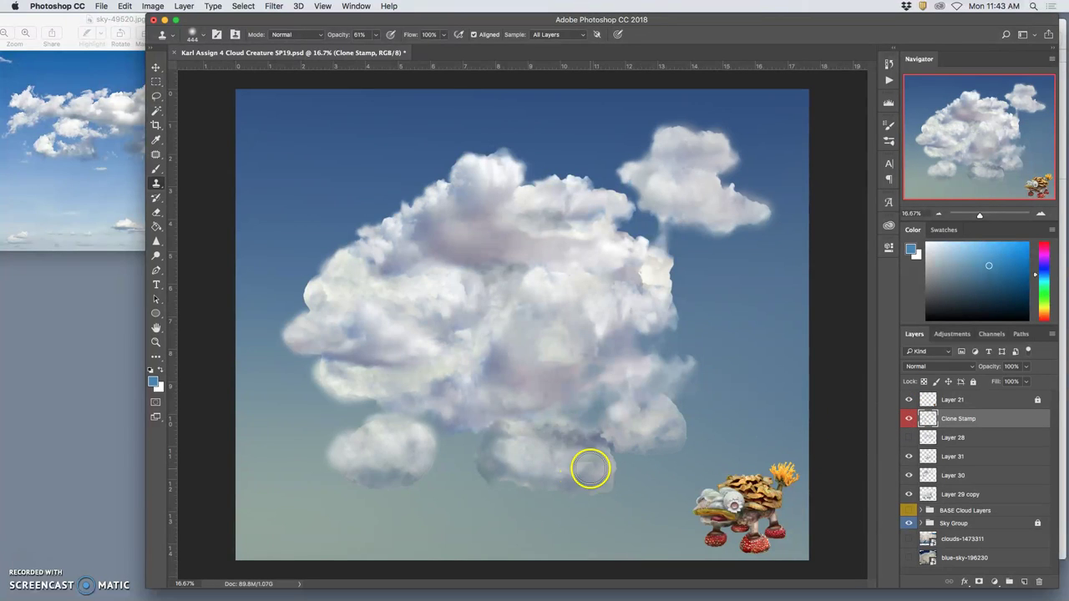
# Step: Clone lighter cloud texture over the dark patches of the middle foot and round out its left edge
pyautogui.keyDown('alt'); pyautogui.click(557, 333); pyautogui.keyUp('alt')
pyautogui.moveTo(580, 449)
pyautogui.mouseDown()
pyautogui.moveTo(542, 451)
pyautogui.moveTo(486, 448)
pyautogui.mouseUp()
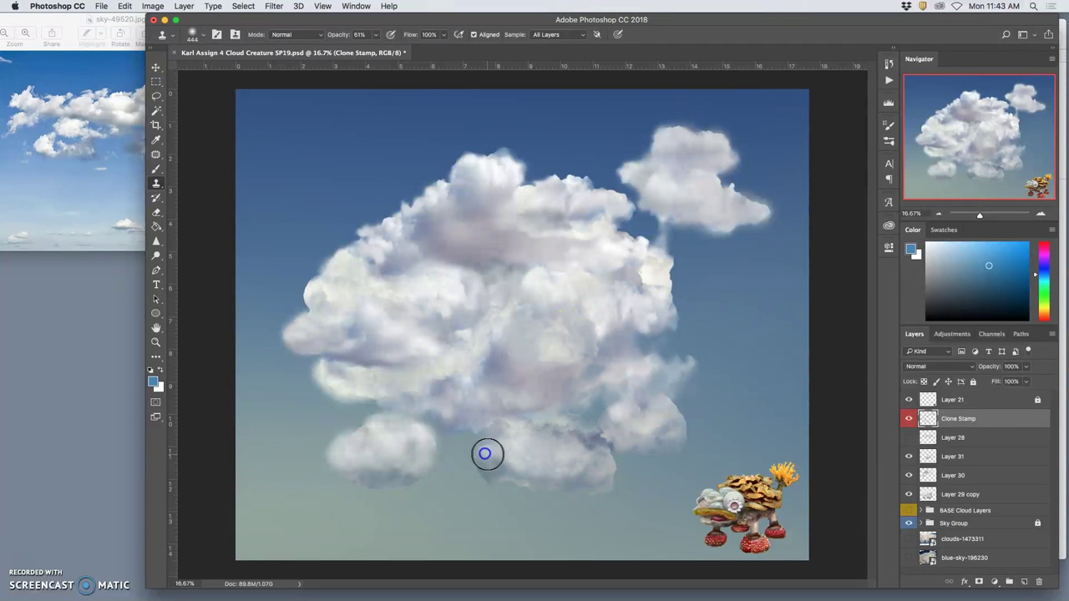
pyautogui.moveTo(558, 462)
pyautogui.mouseDown()
pyautogui.moveTo(492, 443)
pyautogui.moveTo(478, 460)
pyautogui.moveTo(493, 472)
pyautogui.moveTo(614, 446)
pyautogui.moveTo(620, 460)
pyautogui.moveTo(487, 466)
pyautogui.mouseUp()
pyautogui.keyDown('alt'); pyautogui.click(579, 477); pyautogui.keyUp('alt')
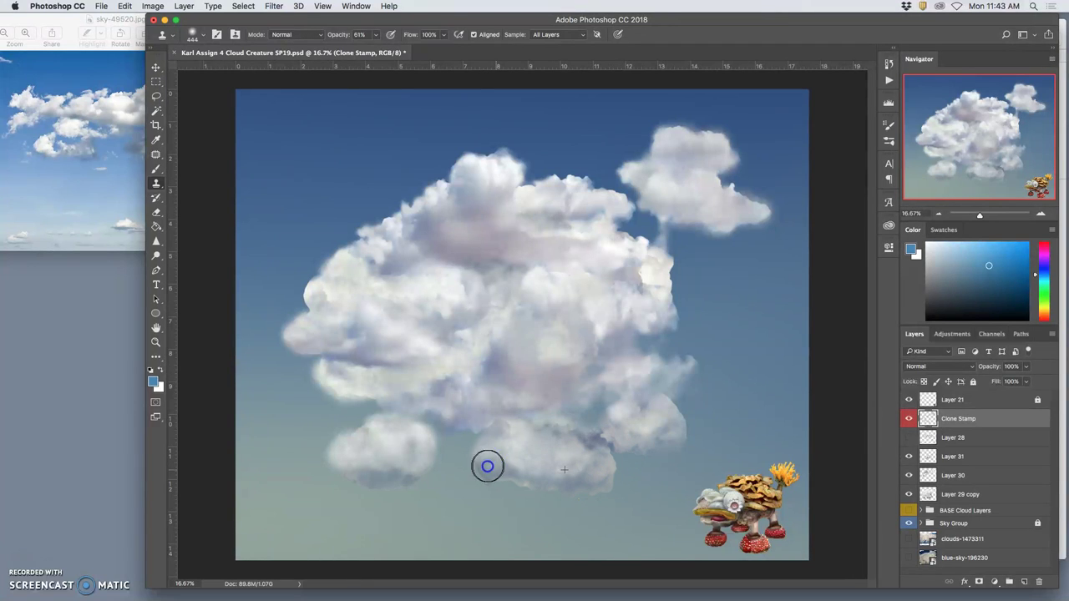
# Step: Clone over the bright patch on the body's right side and blend the dark seam above the middle foot
pyautogui.keyDown('alt'); pyautogui.click(602, 426); pyautogui.keyUp('alt')
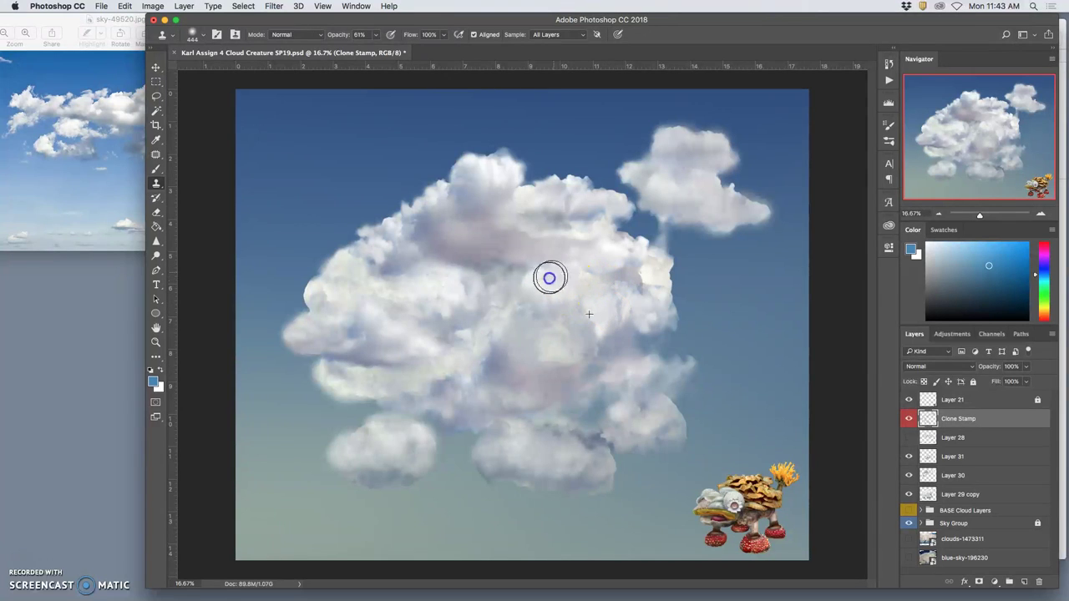
pyautogui.moveTo(659, 285)
pyautogui.mouseDown()
pyautogui.moveTo(618, 316)
pyautogui.moveTo(497, 434)
pyautogui.moveTo(437, 466)
pyautogui.moveTo(464, 495)
pyautogui.moveTo(395, 453)
pyautogui.moveTo(459, 461)
pyautogui.moveTo(655, 402)
pyautogui.moveTo(655, 354)
pyautogui.moveTo(548, 191)
pyautogui.moveTo(546, 340)
pyautogui.moveTo(462, 456)
pyautogui.moveTo(506, 481)
pyautogui.moveTo(440, 487)
pyautogui.moveTo(667, 477)
pyautogui.moveTo(647, 446)
pyautogui.moveTo(583, 416)
pyautogui.moveTo(603, 351)
pyautogui.moveTo(481, 352)
pyautogui.moveTo(560, 434)
pyautogui.moveTo(576, 424)
pyautogui.moveTo(539, 473)
pyautogui.moveTo(483, 512)
pyautogui.moveTo(558, 472)
pyautogui.moveTo(572, 436)
pyautogui.moveTo(521, 442)
pyautogui.mouseUp()
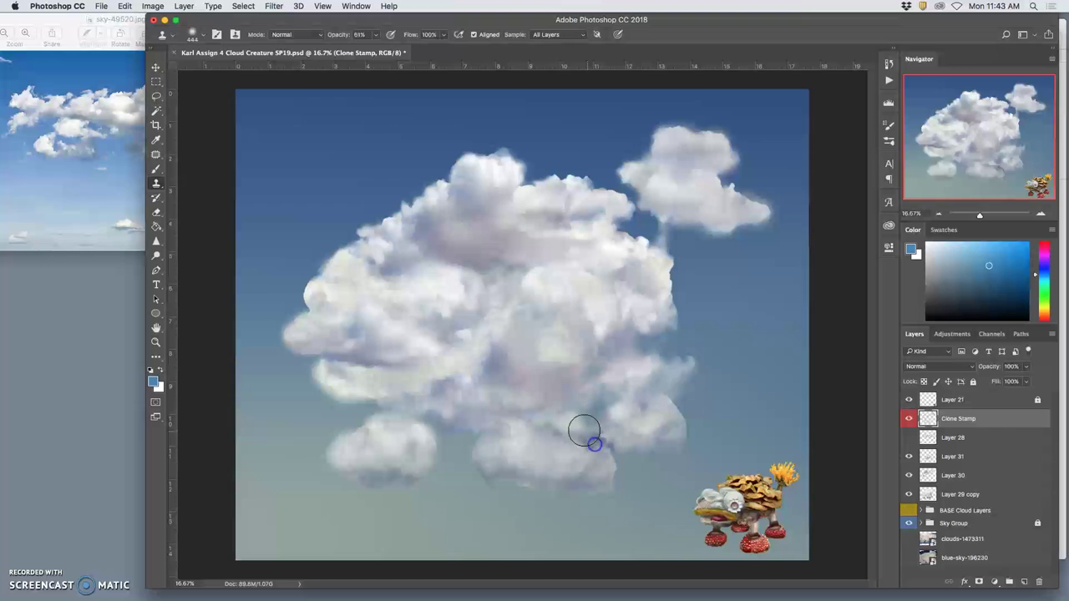
pyautogui.moveTo(548, 429)
pyautogui.mouseDown()
pyautogui.moveTo(518, 461)
pyautogui.moveTo(580, 430)
pyautogui.mouseUp()
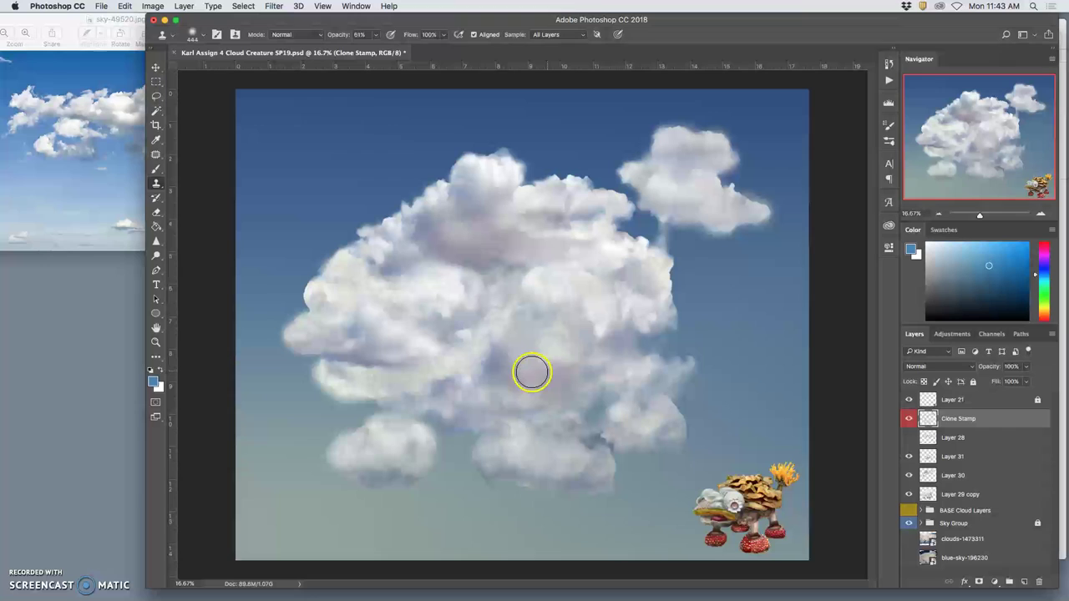
pyautogui.moveTo(531, 373)
pyautogui.mouseDown()
pyautogui.moveTo(457, 381)
pyautogui.moveTo(481, 364)
pyautogui.mouseUp()
# Step: Extend the body's upper right edge with cloned cloud and soften that edge with the Eraser at 13% opacity
pyautogui.moveTo(676, 283)
pyautogui.mouseDown()
pyautogui.moveTo(663, 285)
pyautogui.moveTo(665, 309)
pyautogui.mouseUp()
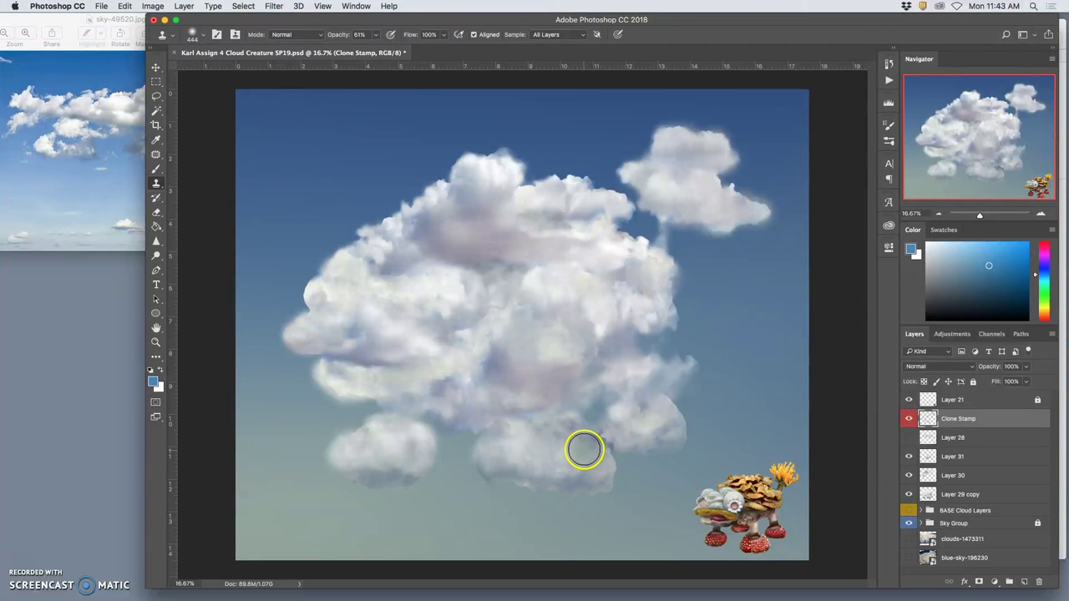
pyautogui.moveTo(634, 220); pyautogui.dragTo(639, 231)
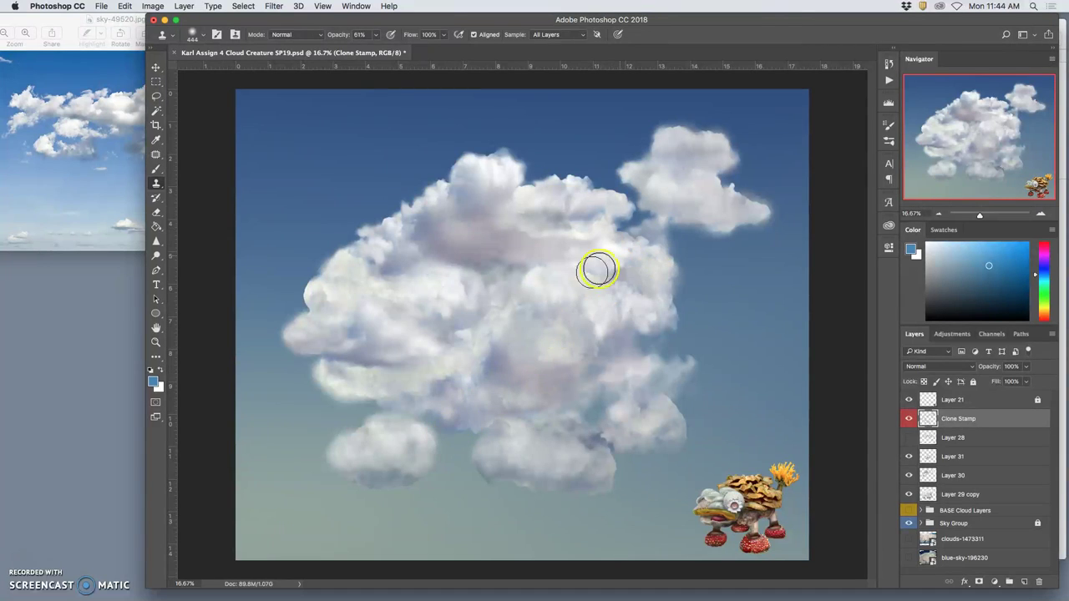
pyautogui.click(156, 212)
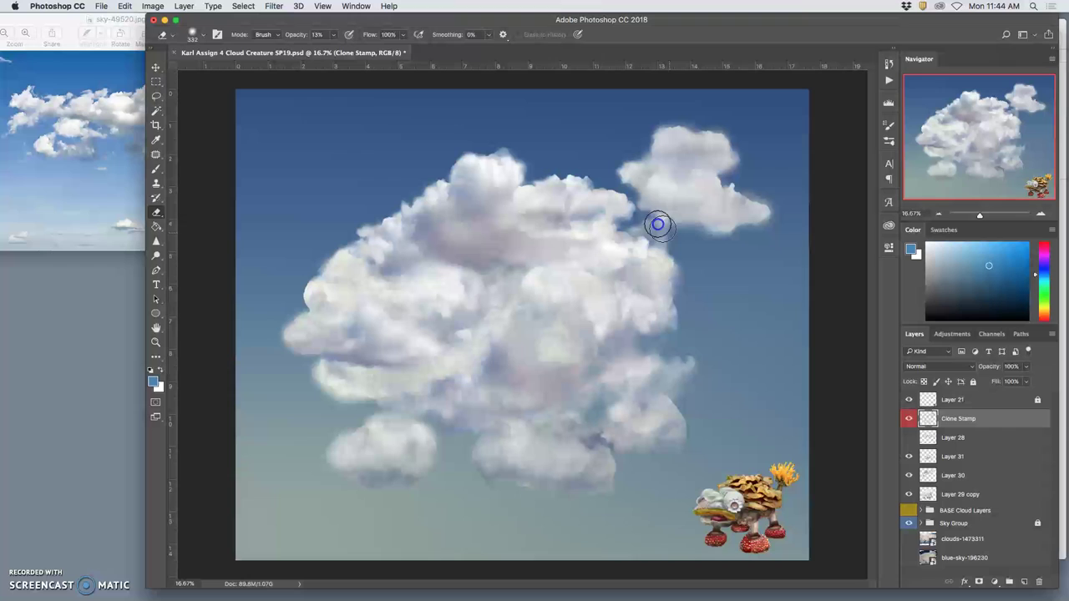
pyautogui.moveTo(683, 249)
pyautogui.mouseDown()
pyautogui.moveTo(745, 310)
pyautogui.moveTo(693, 333)
pyautogui.moveTo(656, 248)
pyautogui.moveTo(634, 227)
pyautogui.moveTo(649, 219)
pyautogui.moveTo(594, 303)
pyautogui.moveTo(620, 288)
pyautogui.moveTo(747, 445)
pyautogui.moveTo(688, 349)
pyautogui.mouseUp()
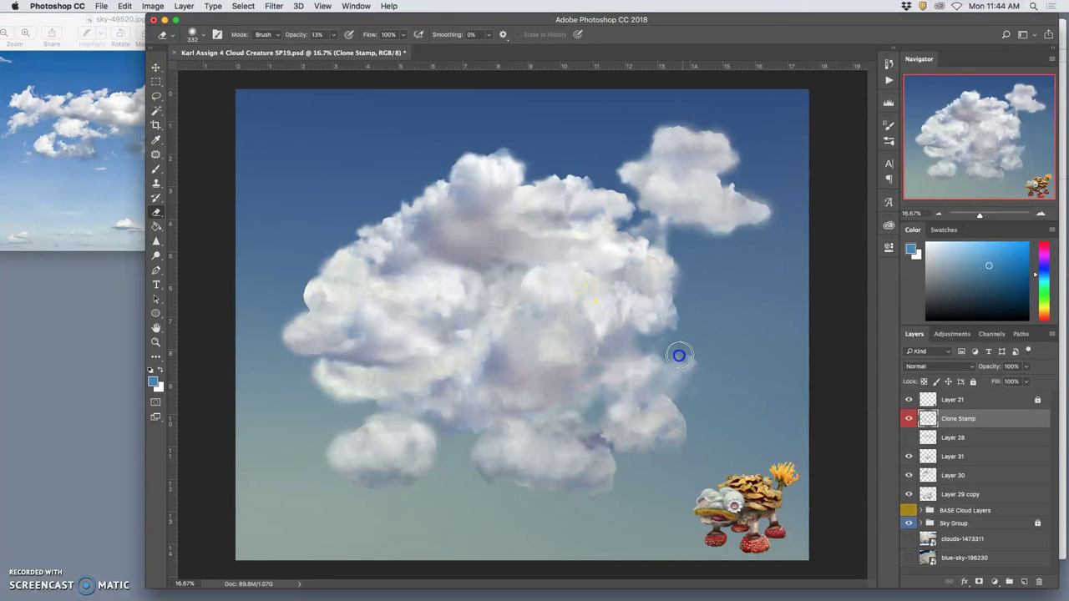
# Step: Check which cloud parts belong to Layer 31 by toggling its visibility, and select that layer
pyautogui.click(906, 456)
pyautogui.click(907, 457)
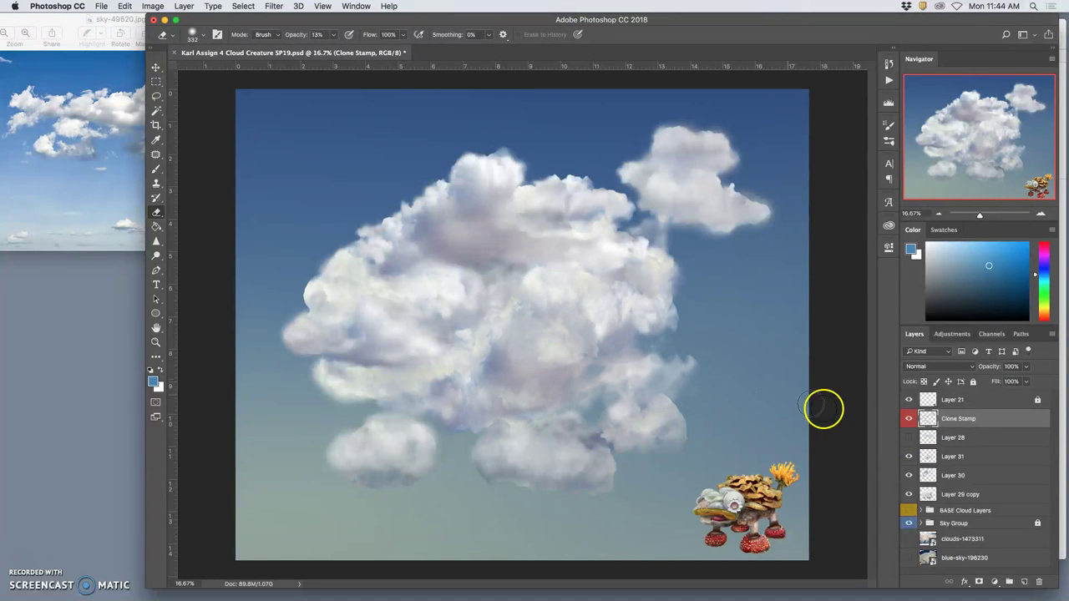
pyautogui.click(932, 456)
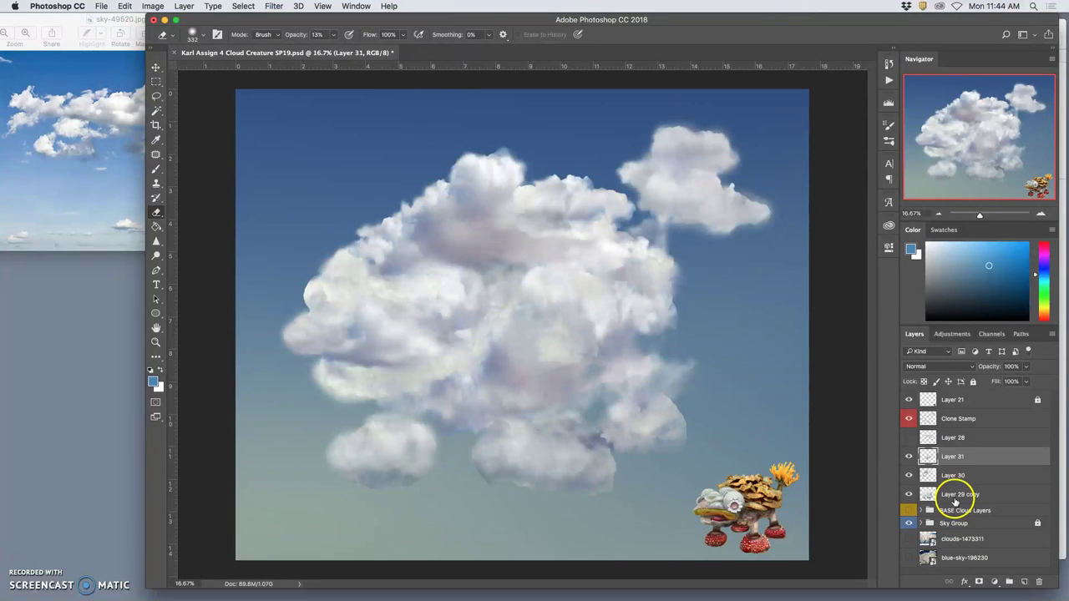
# Step: Select Layer 29 copy, enable Auto-Select for the Move tool, and toggle the layer's visibility to identify its cloud parts
pyautogui.click(955, 495)
pyautogui.click(156, 68)
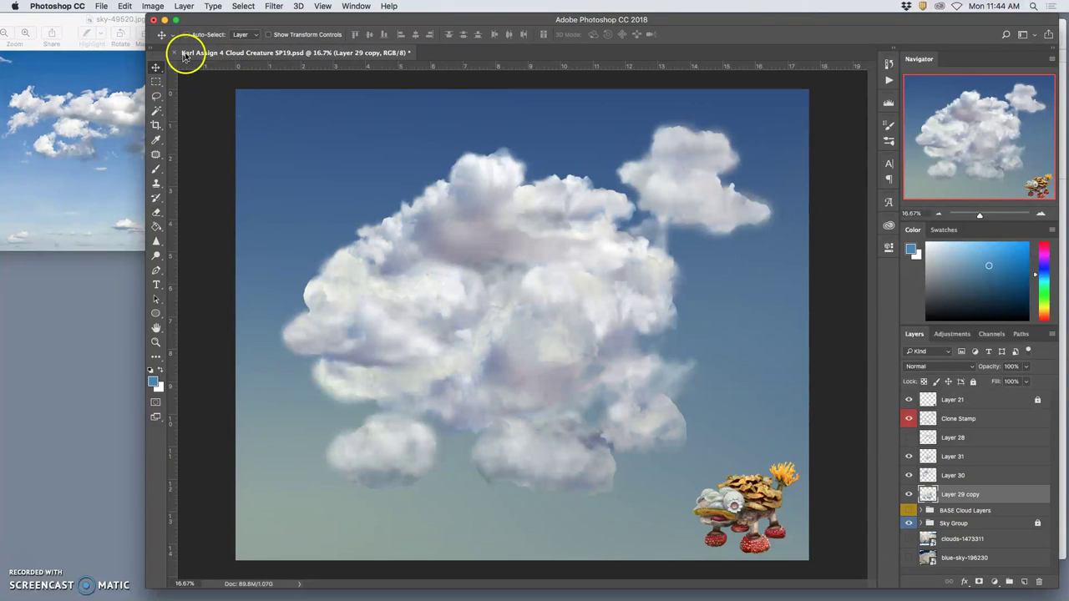
pyautogui.click(187, 35)
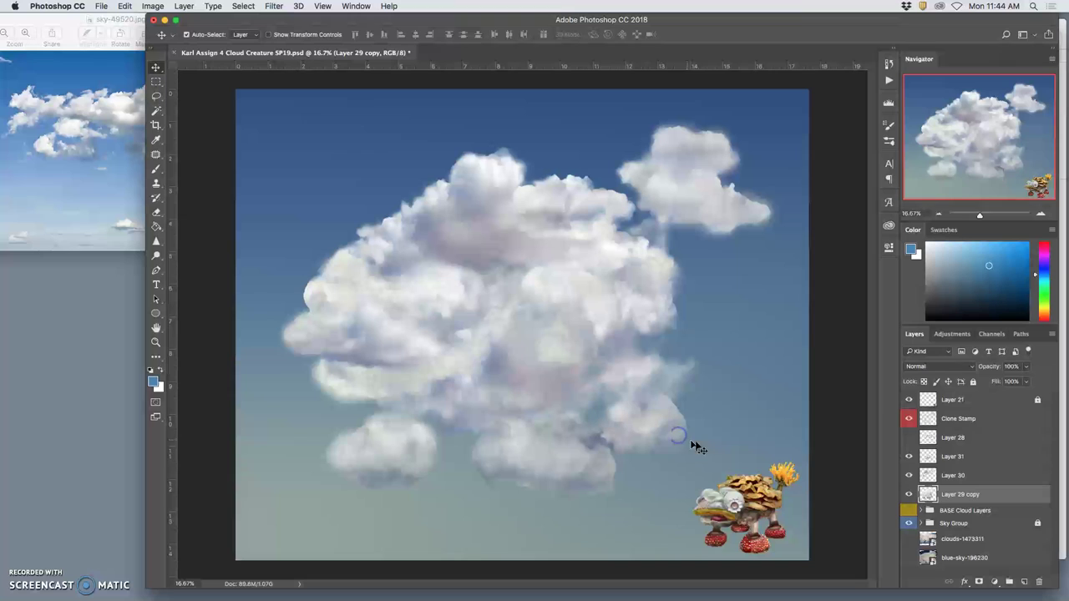
pyautogui.click(899, 493)
pyautogui.click(909, 495)
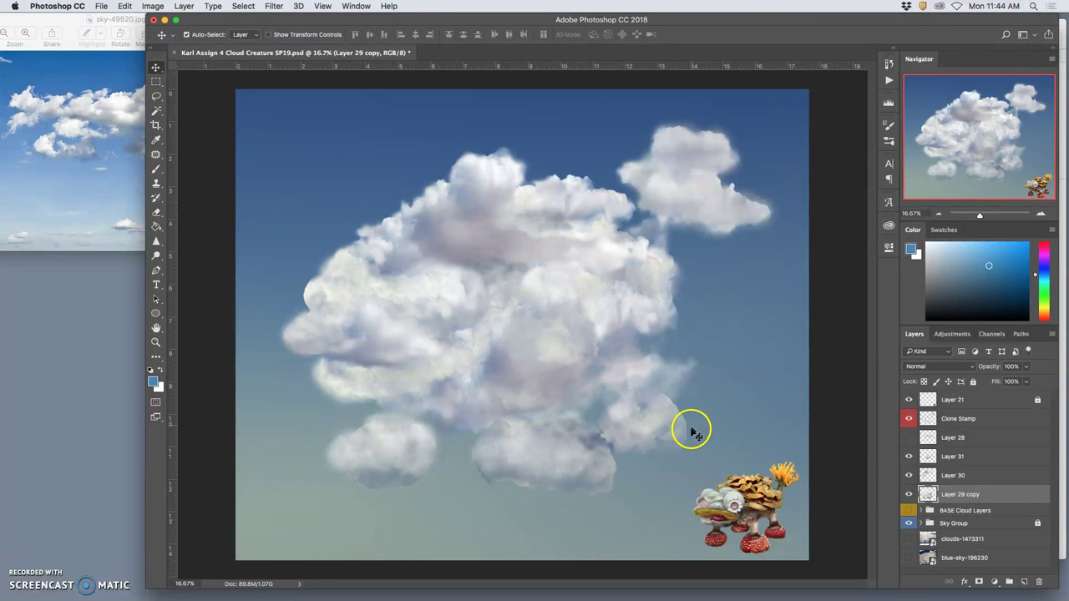
# Step: Soften the undersides of the left and middle foot clouds on Layer 29 copy with the Eraser at 13% opacity
pyautogui.click(155, 212)
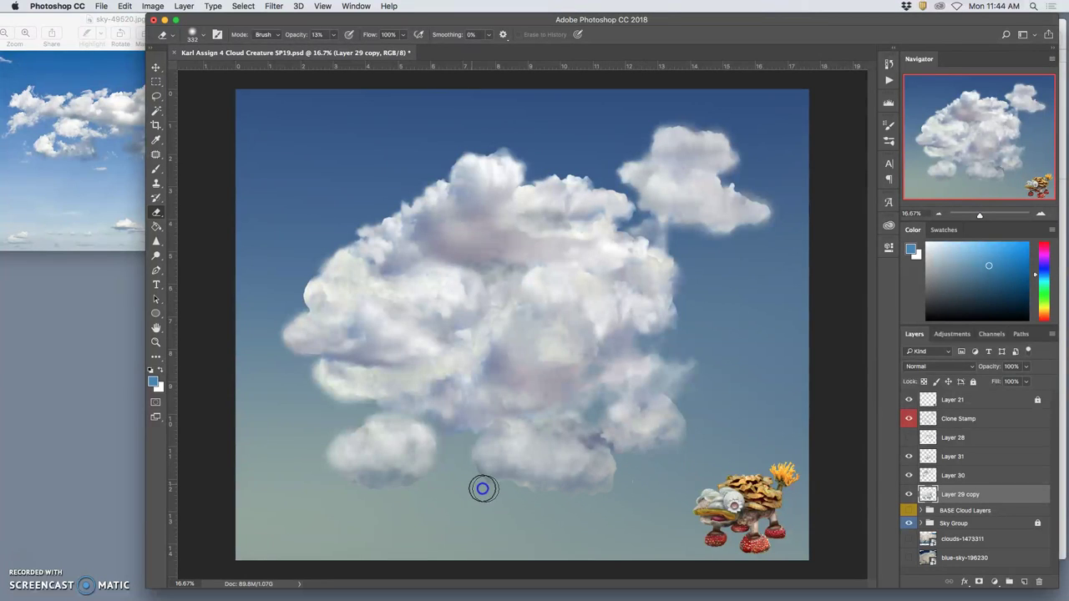
pyautogui.moveTo(483, 488); pyautogui.dragTo(490, 489)
pyautogui.moveTo(393, 489); pyautogui.dragTo(354, 491)
pyautogui.moveTo(354, 491); pyautogui.dragTo(425, 484)
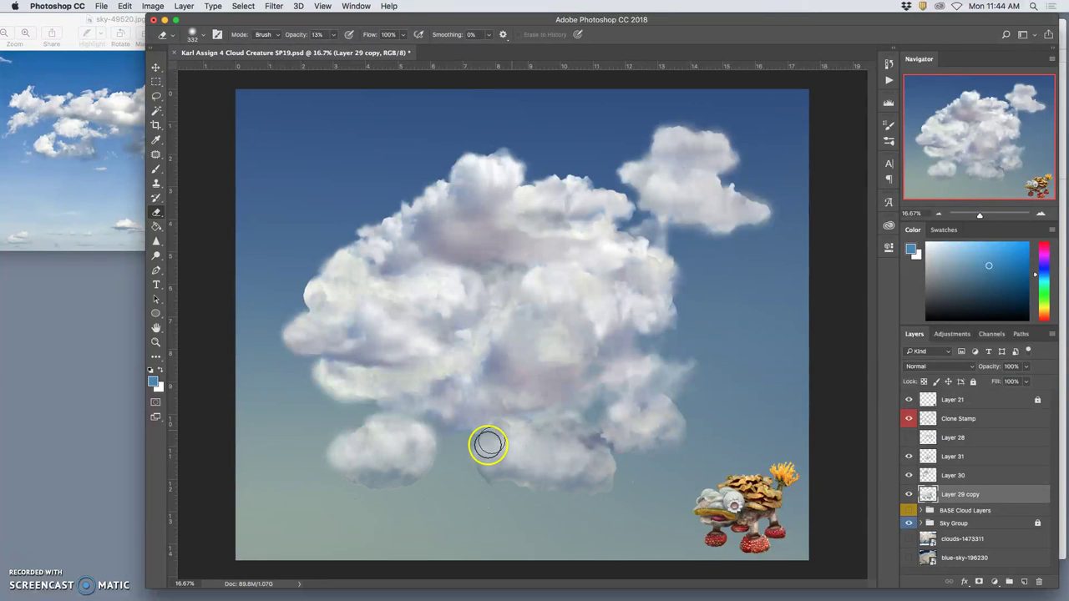
# Step: Hide the Sky Group and Layer 21, and preview the BASE Cloud Layers group by toggling its visibility
pyautogui.click(971, 476)
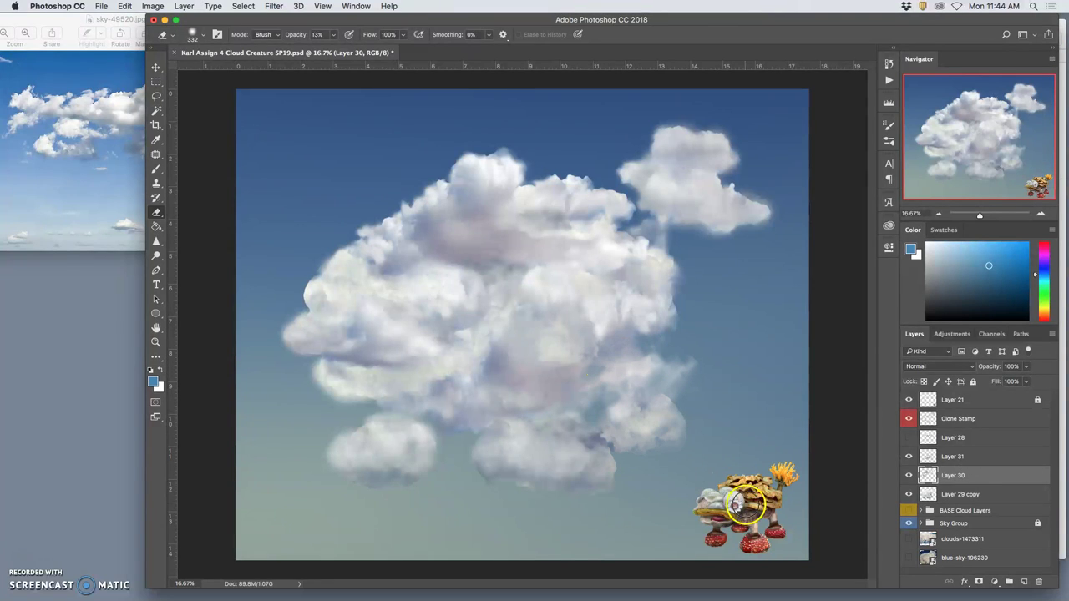
pyautogui.click(908, 523)
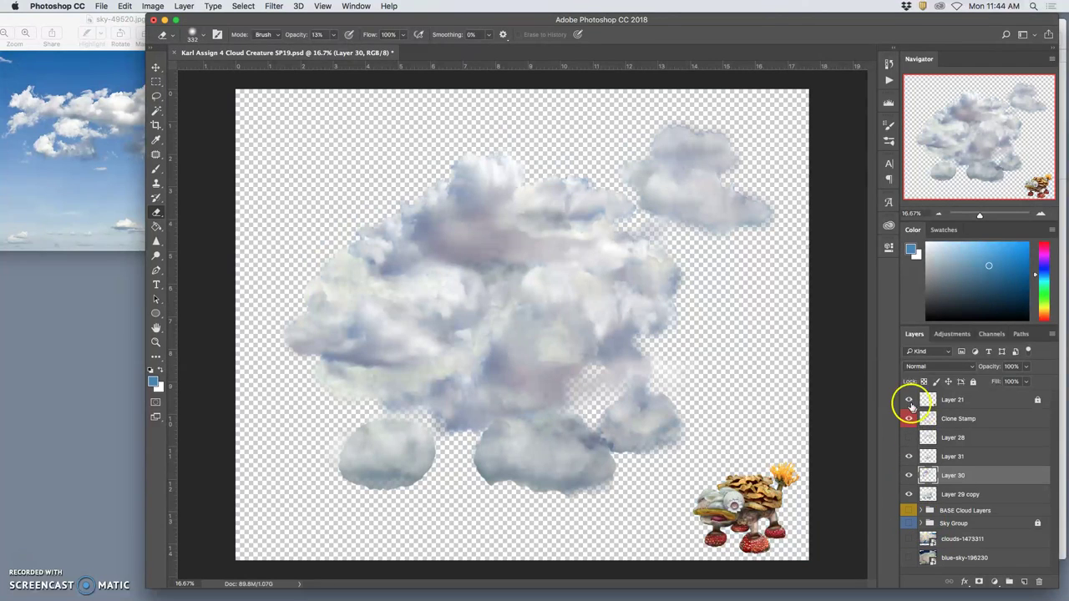
pyautogui.click(910, 401)
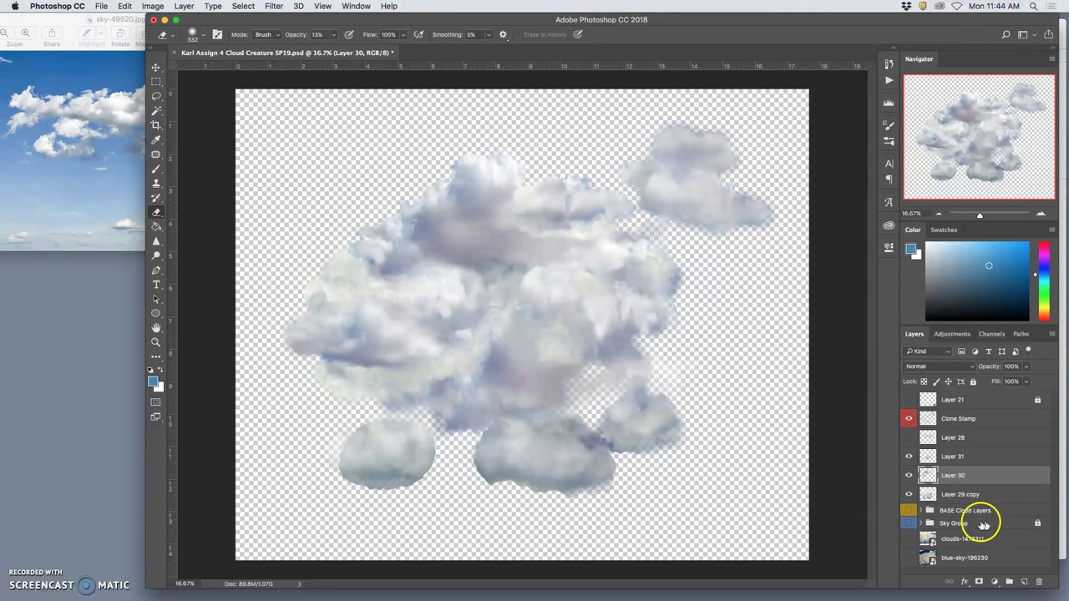
pyautogui.click(908, 510)
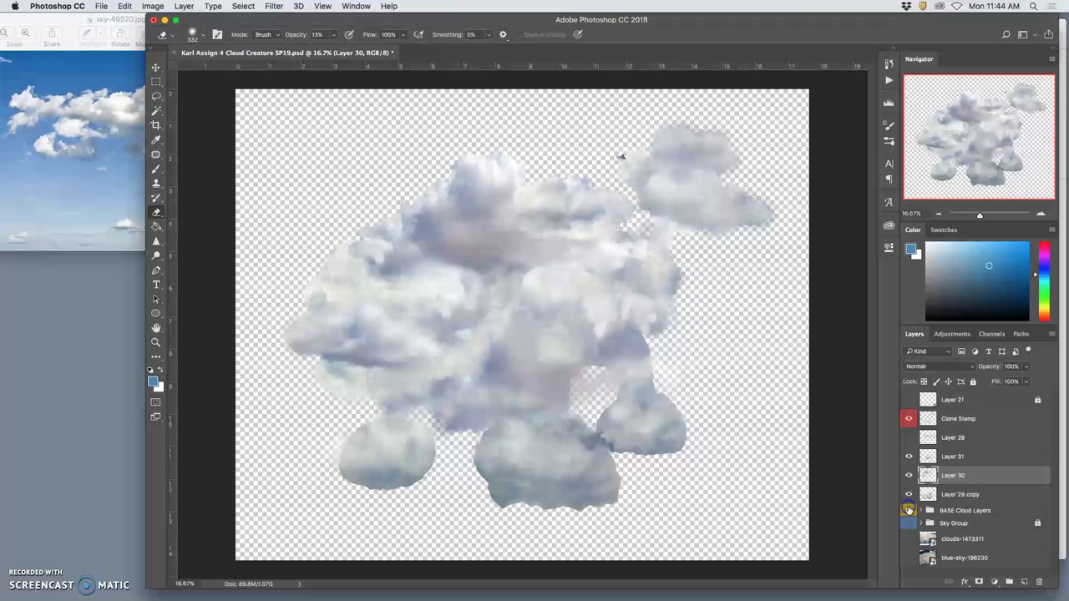
pyautogui.click(908, 511)
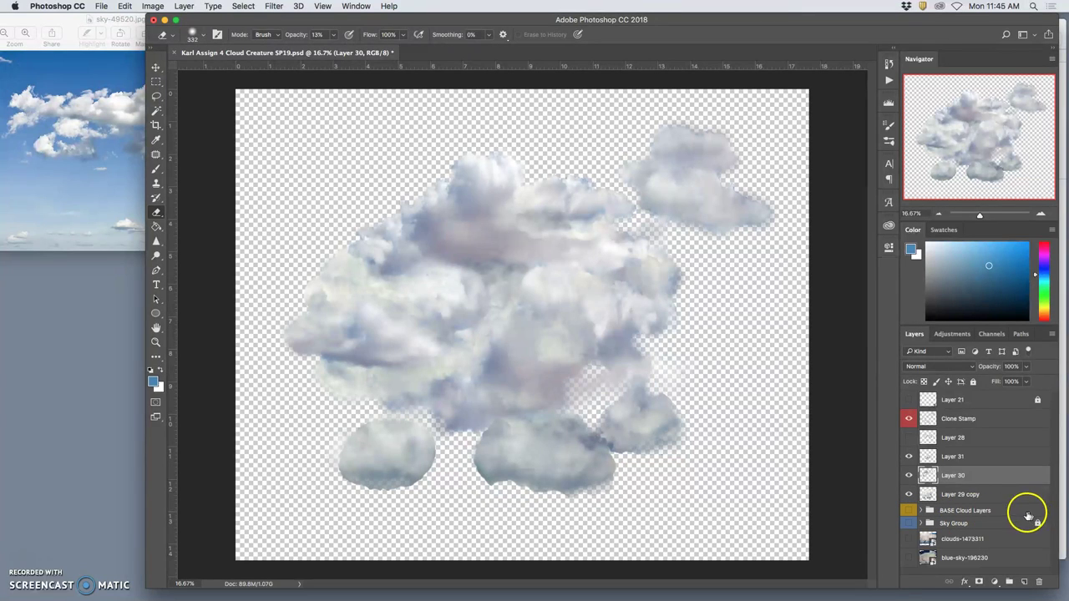
# Step: Lock the BASE Cloud Layers group and leave it hidden
pyautogui.click(1025, 510)
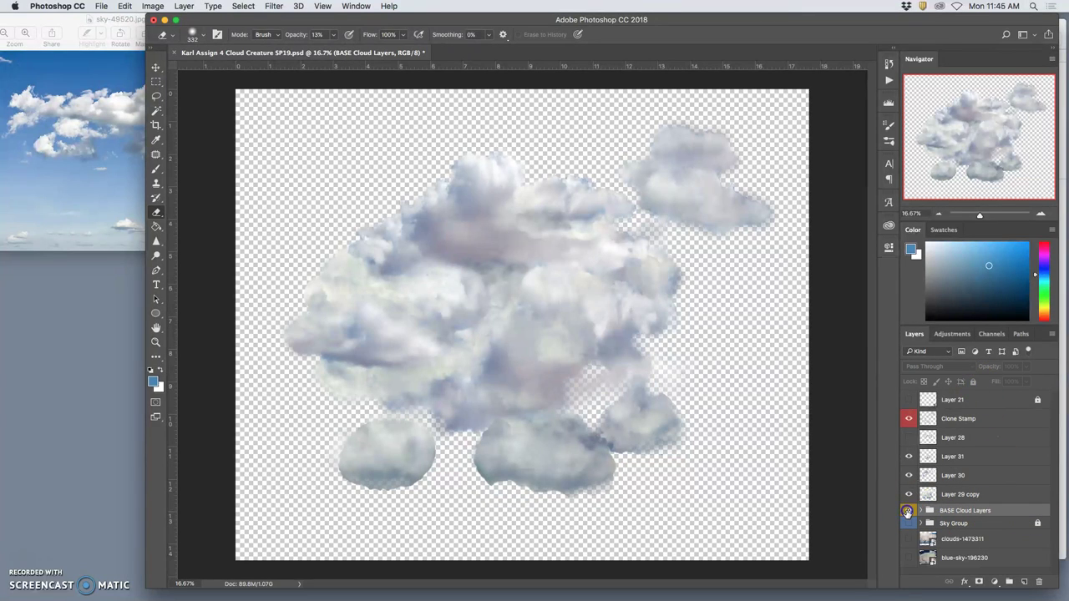
pyautogui.click(908, 510)
pyautogui.click(972, 381)
pyautogui.click(907, 510)
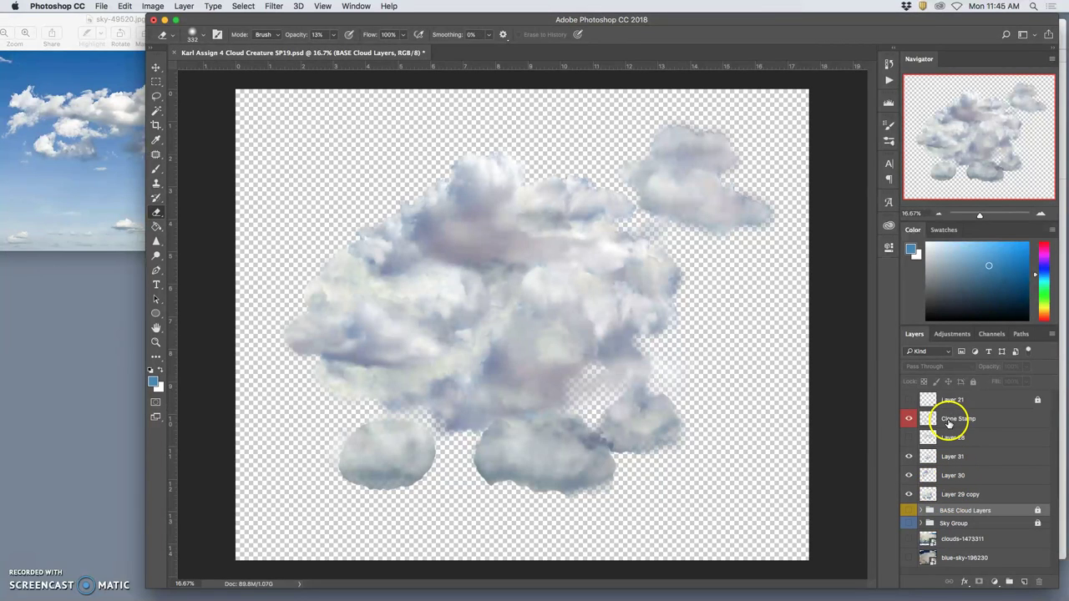
# Step: Check what Layer 28 and the Sky Group contribute to the image by toggling the visibility of each
pyautogui.click(909, 437)
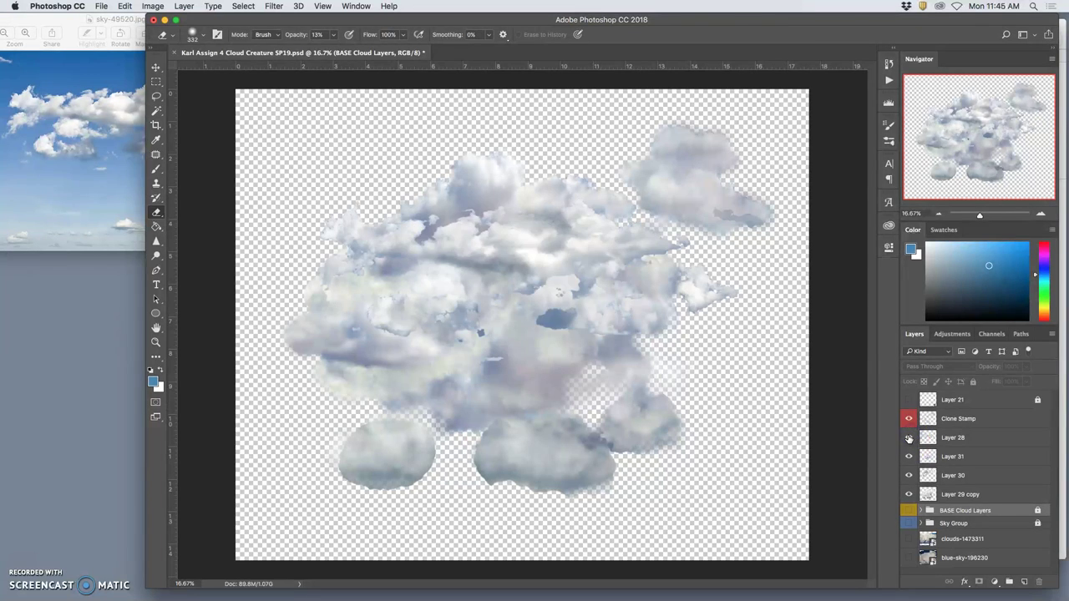
pyautogui.click(910, 438)
pyautogui.click(909, 438)
pyautogui.click(907, 438)
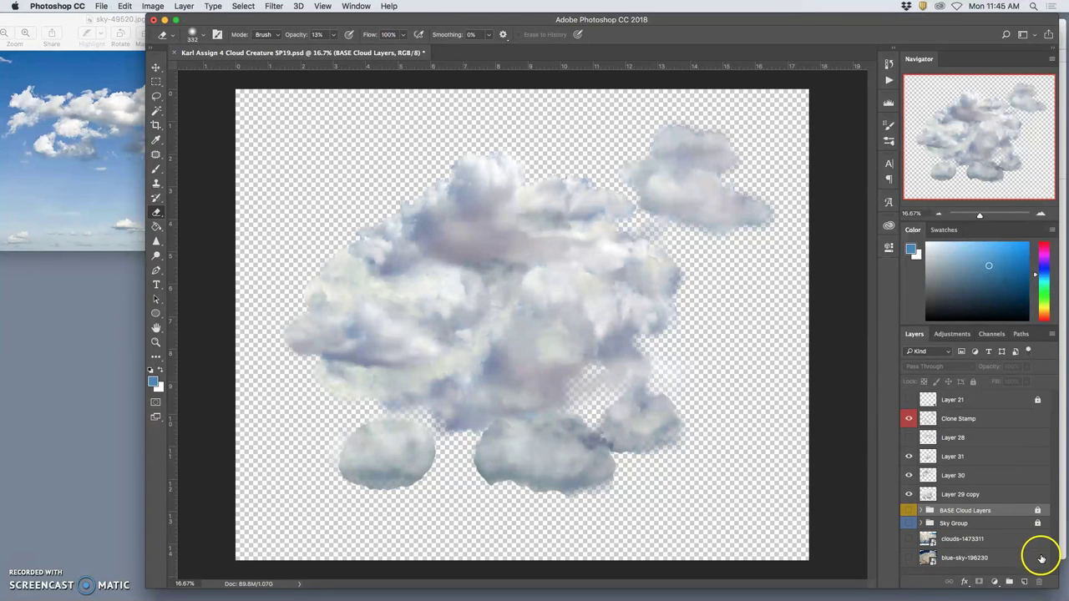
pyautogui.click(909, 524)
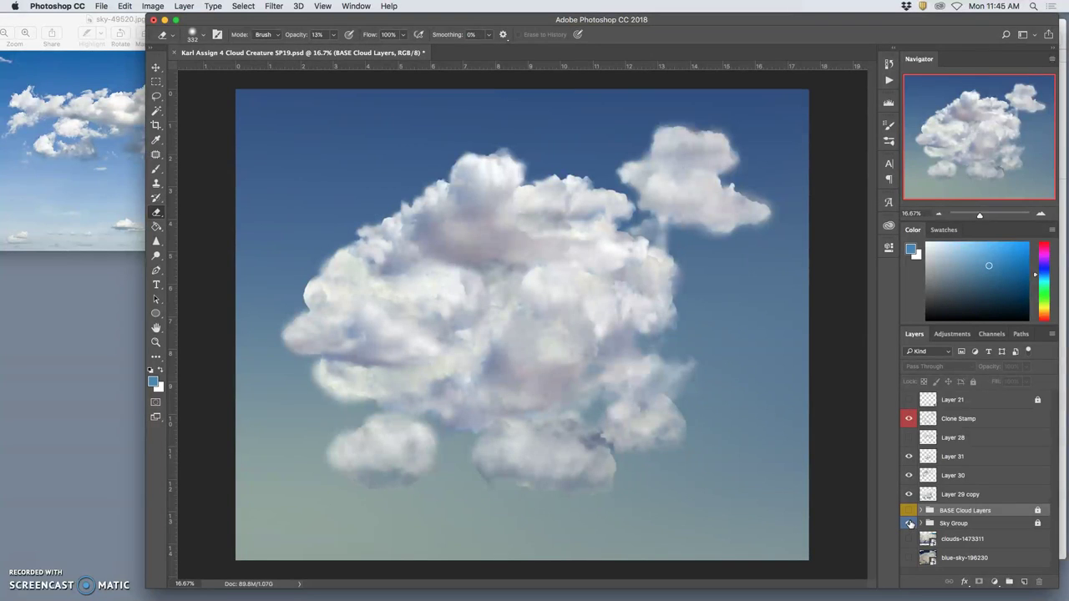
pyautogui.click(909, 525)
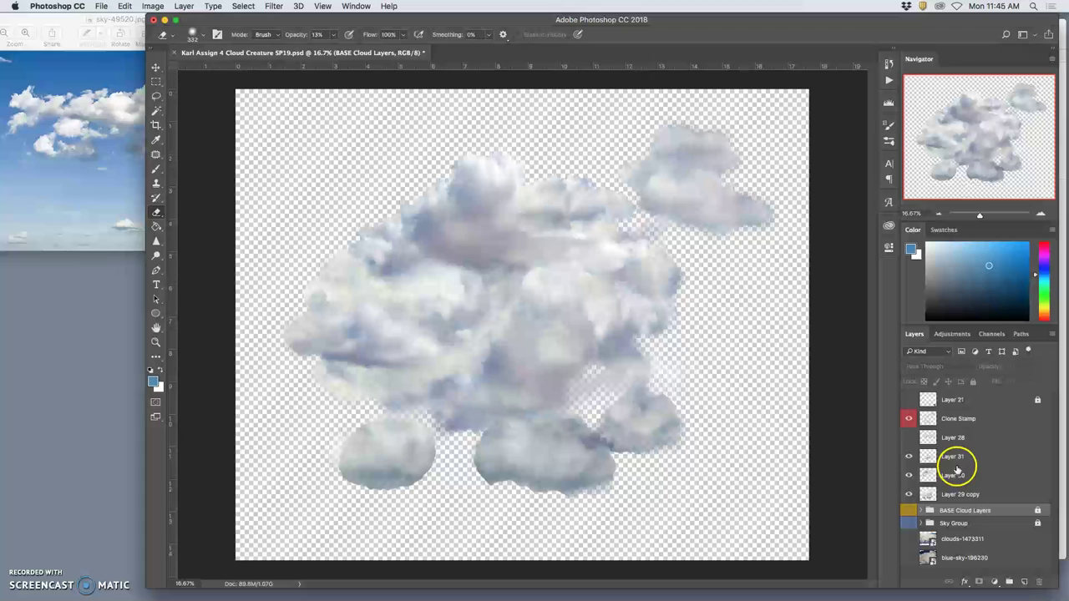
# Step: Stamp all visible cloud layers into a new layer directly above the Clone Stamp layer, using Merge Visible while keeping the originals
pyautogui.click(956, 420)
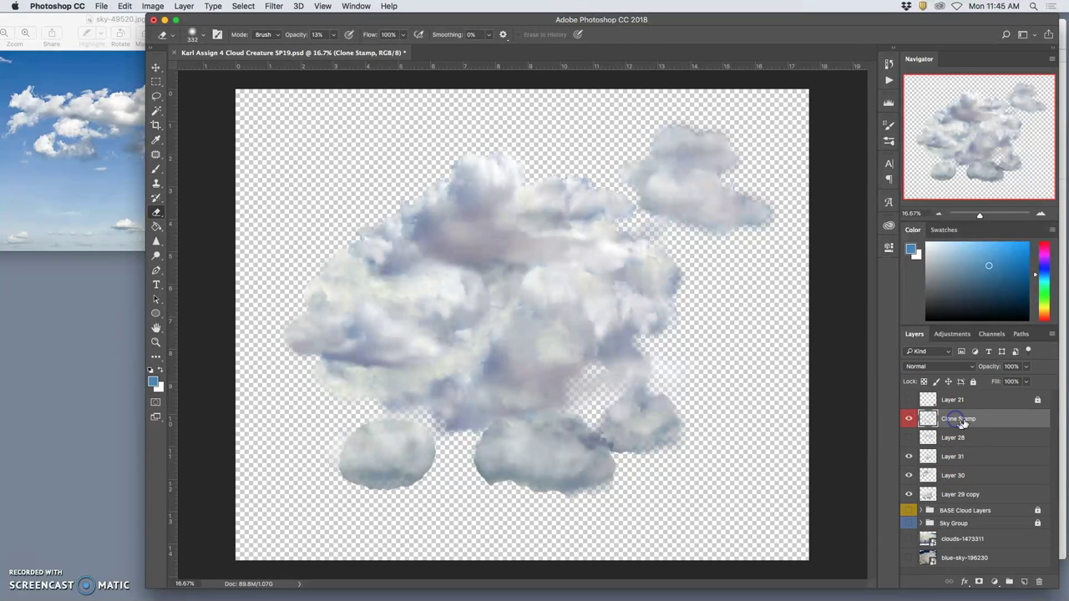
pyautogui.moveTo(959, 425); pyautogui.dragTo(959, 436)
pyautogui.click(184, 7)
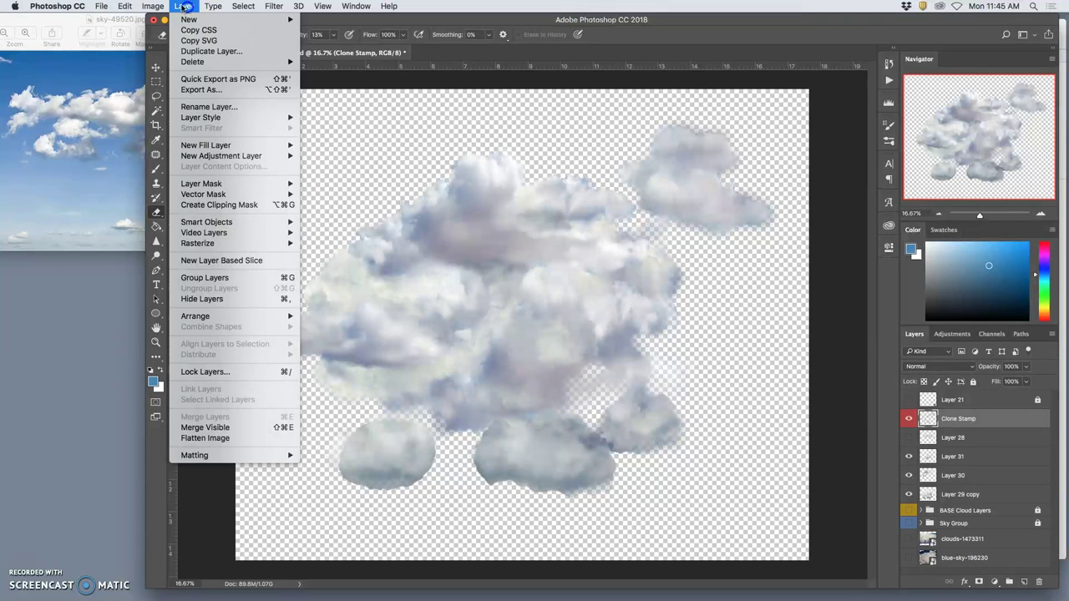
pyautogui.keyDown('alt'); pyautogui.click(242, 427); pyautogui.keyUp('alt')
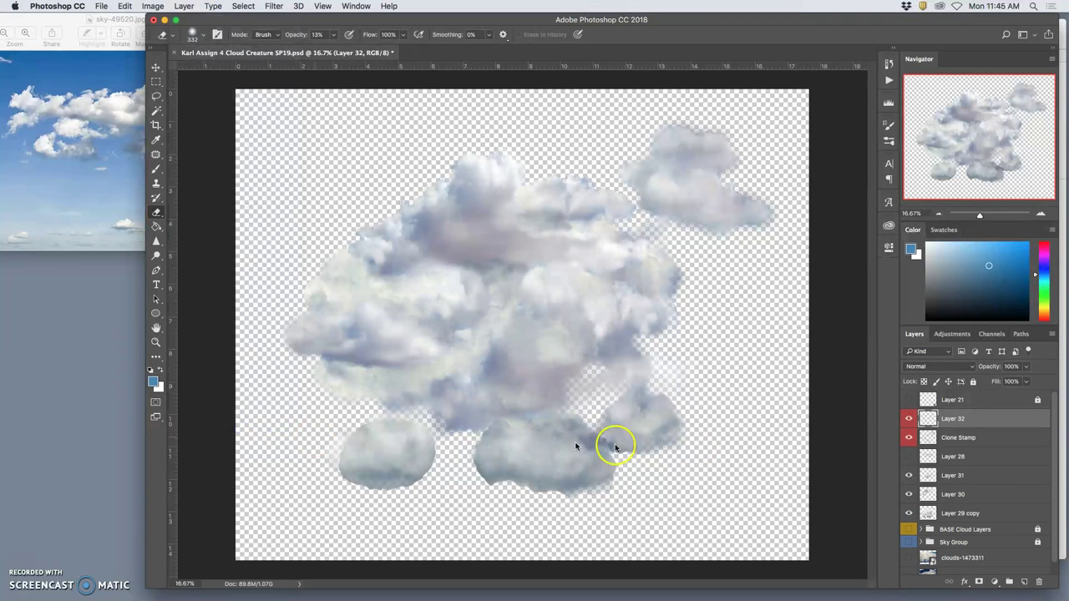
# Step: Hide Clone Stamp, Layer 31, Layer 30 and Layer 29 copy, and check the merged Layer 32 by toggling its visibility
pyautogui.click(908, 438)
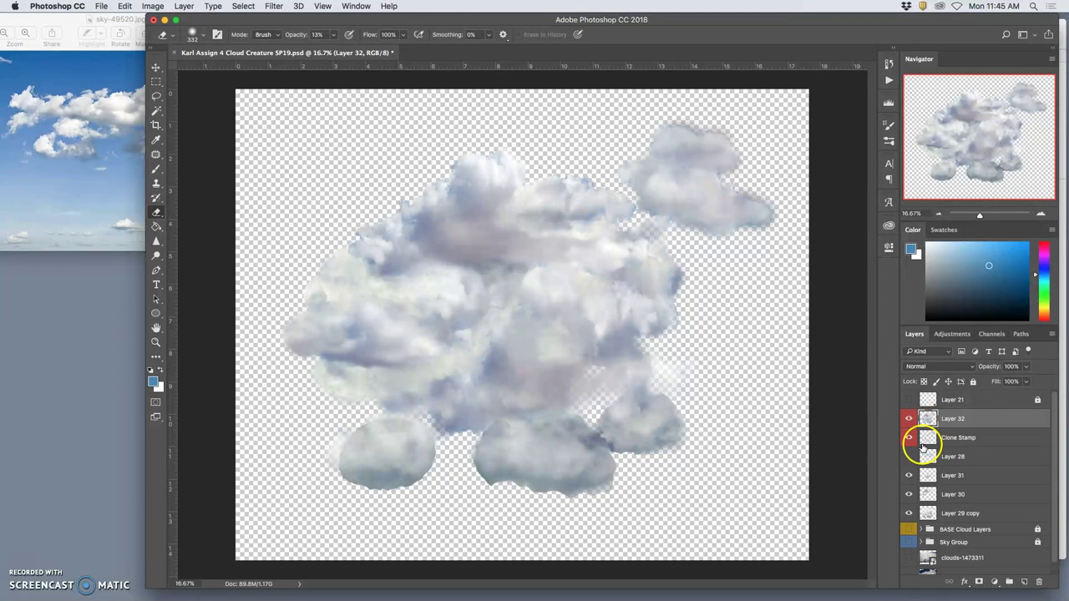
pyautogui.click(909, 439)
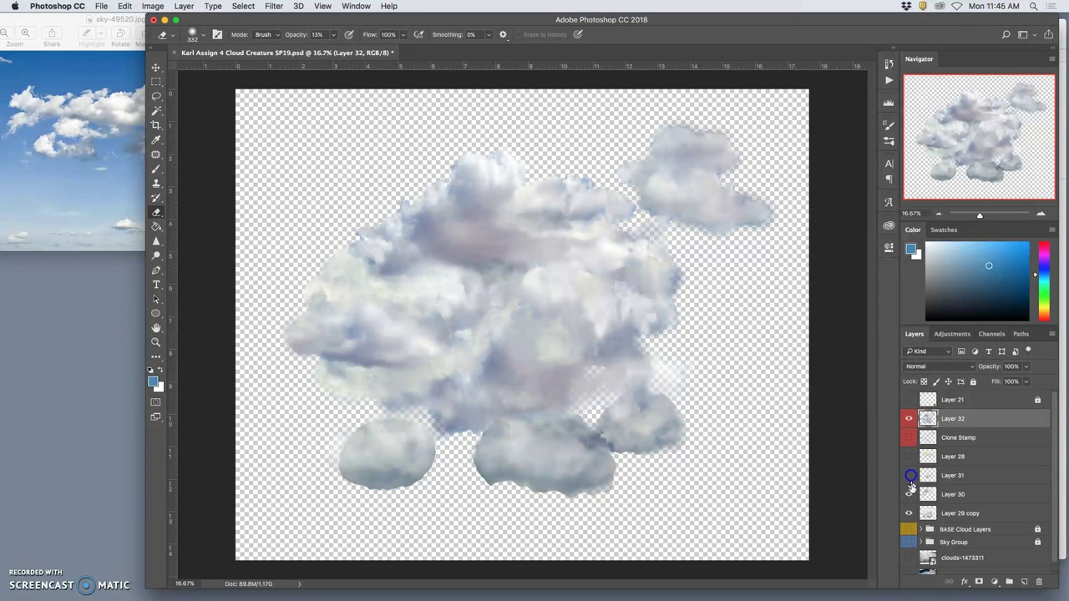
pyautogui.click(910, 494)
pyautogui.click(909, 511)
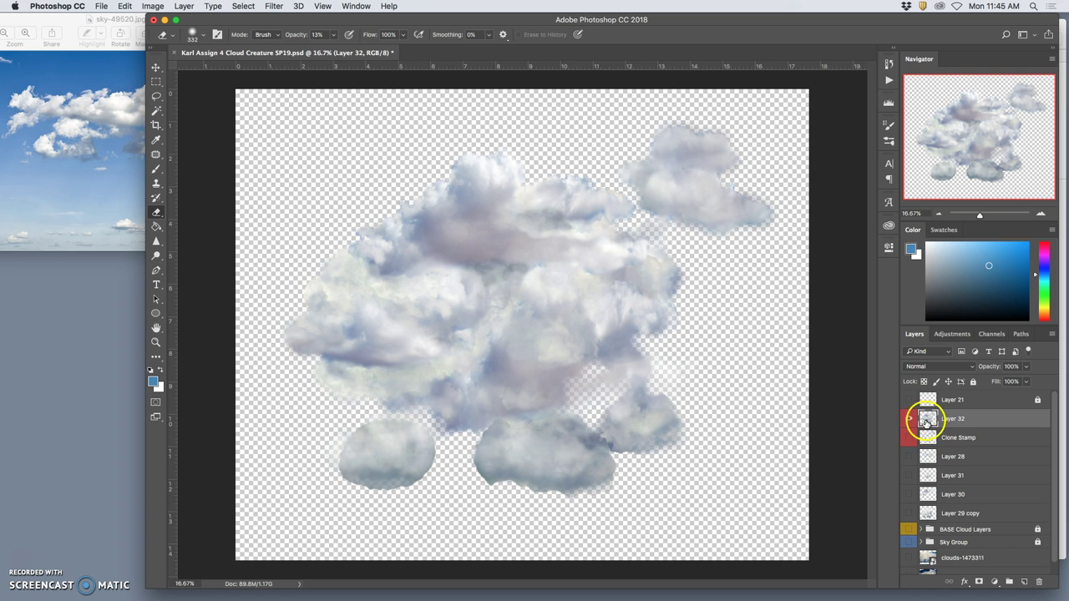
pyautogui.click(910, 421)
pyautogui.click(909, 421)
# Step: Label Layer 32 with the green color and show the Sky Group and Layer 21 again
pyautogui.rightClick(913, 423)
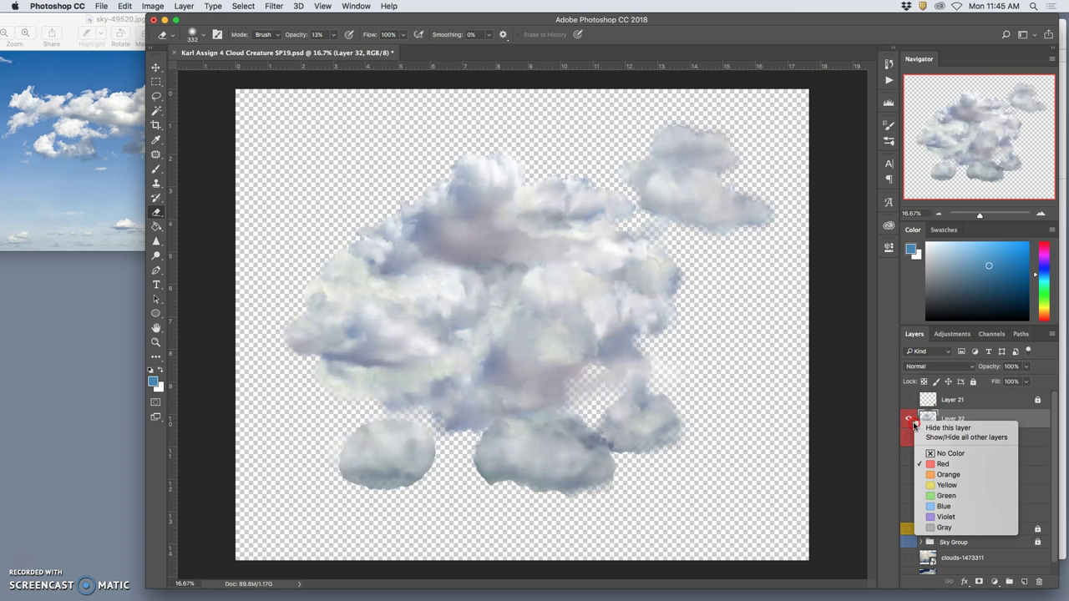
pyautogui.click(933, 496)
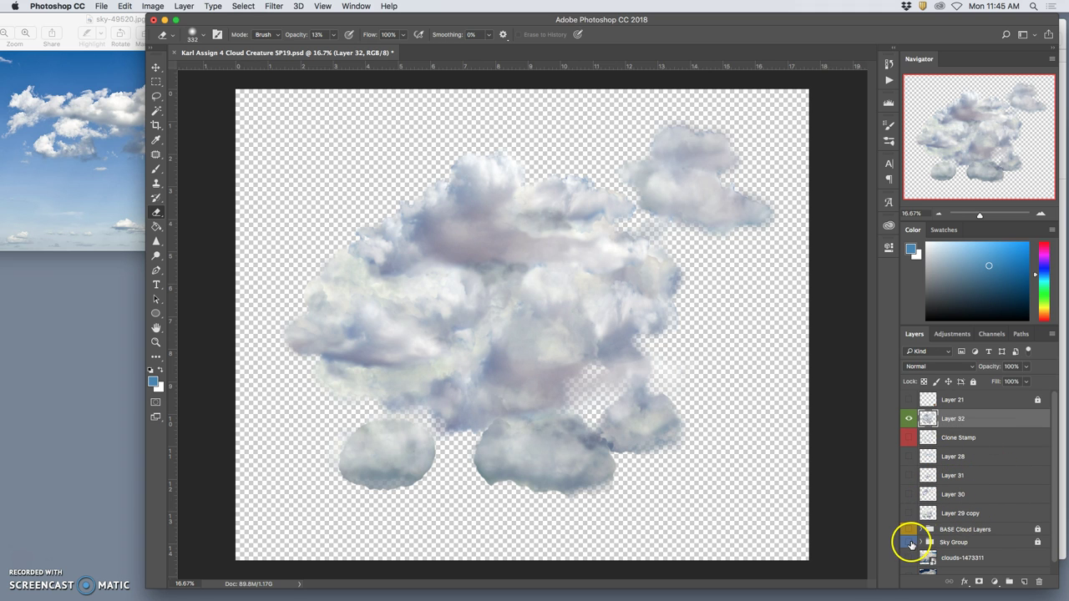
pyautogui.click(909, 542)
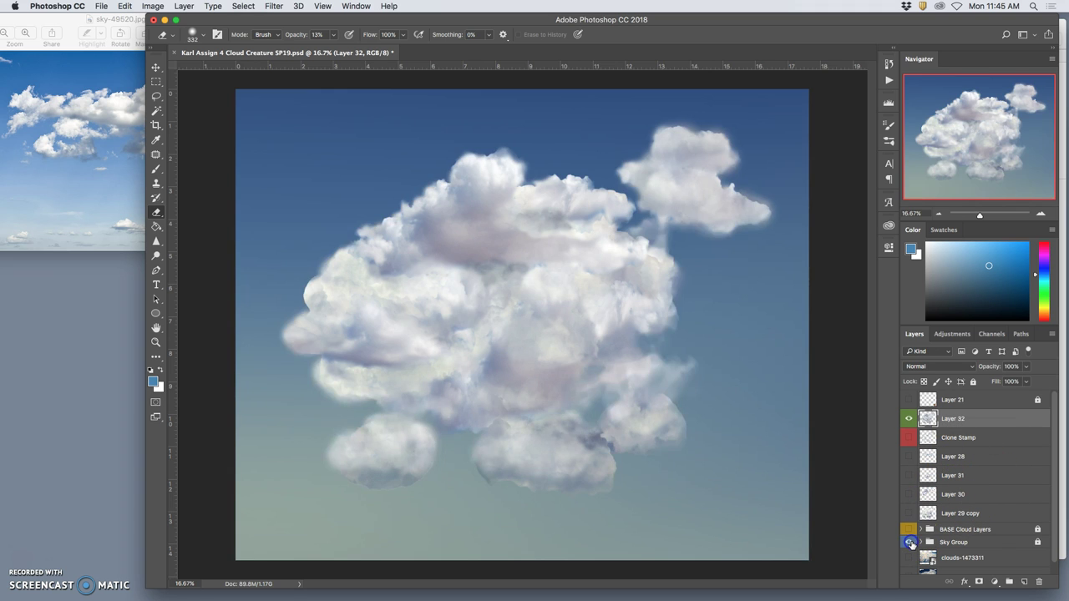
pyautogui.click(907, 399)
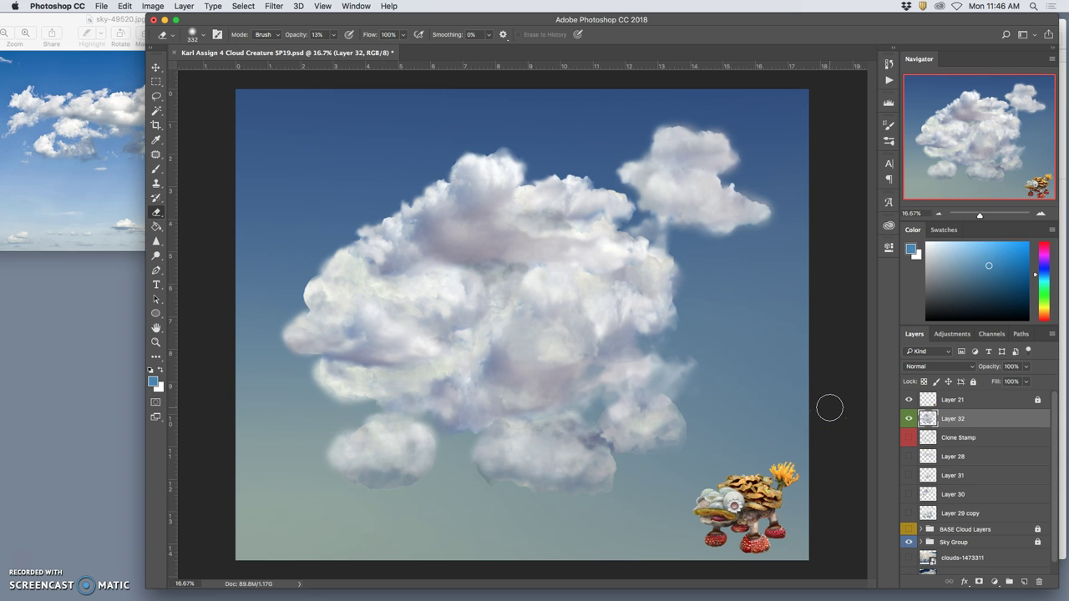
# Step: Examine the merged cloud creature, inspecting the outline of its head and snout up close at 50% zoom
pyautogui.moveTo(327, 375)
pyautogui.mouseDown()
pyautogui.moveTo(501, 412)
pyautogui.moveTo(565, 389)
pyautogui.moveTo(549, 399)
pyautogui.moveTo(612, 267)
pyautogui.mouseUp()
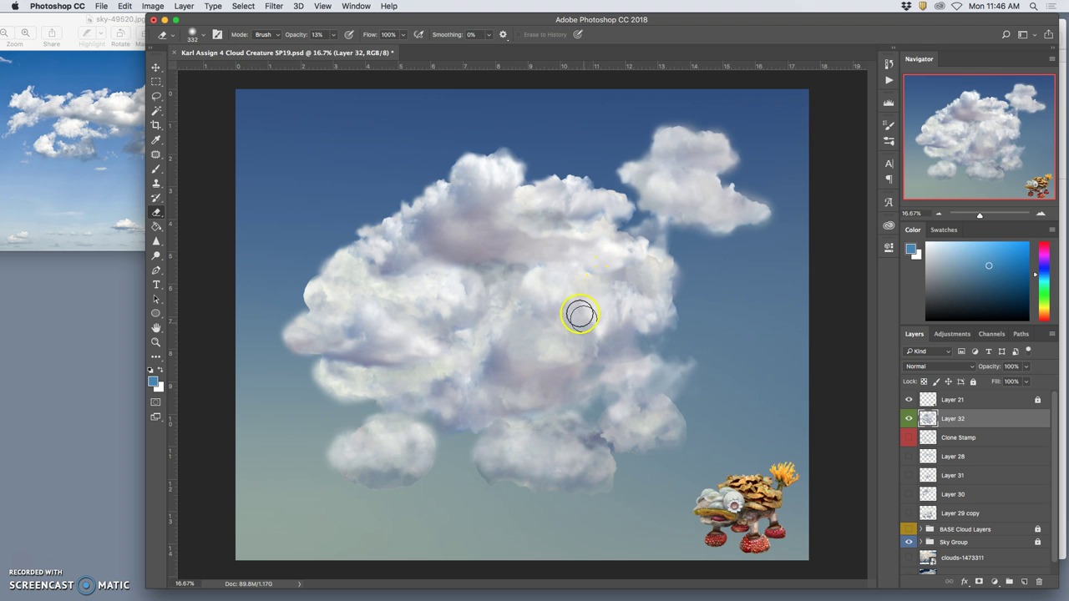
pyautogui.moveTo(581, 315)
pyautogui.mouseDown()
pyautogui.moveTo(439, 345)
pyautogui.moveTo(379, 298)
pyautogui.mouseUp()
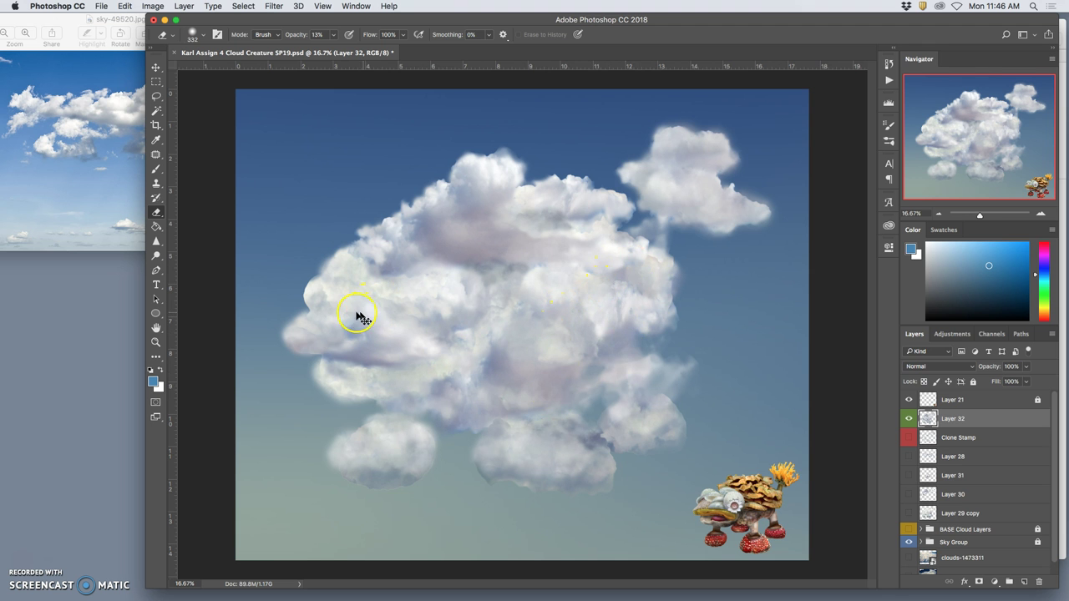
pyautogui.press('super+plus')
pyautogui.press('super+plus')
pyautogui.press('super+plus')
pyautogui.moveTo(350, 334); pyautogui.dragTo(610, 365)
pyautogui.moveTo(355, 336)
pyautogui.mouseDown()
pyautogui.moveTo(465, 374)
pyautogui.moveTo(522, 376)
pyautogui.mouseUp()
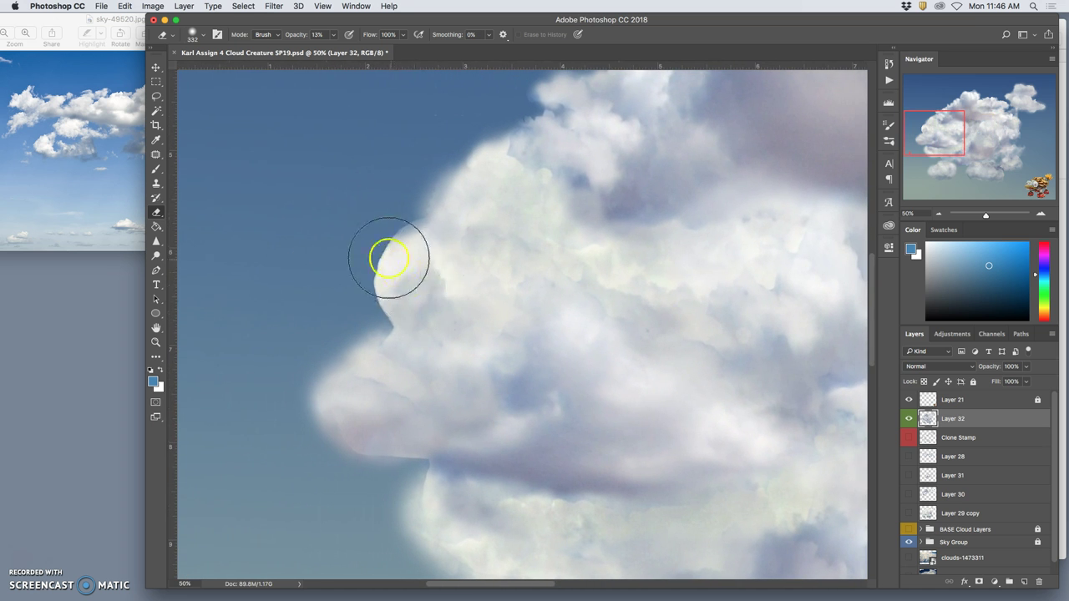
pyautogui.moveTo(389, 258)
pyautogui.mouseDown()
pyautogui.moveTo(389, 305)
pyautogui.moveTo(407, 231)
pyautogui.moveTo(378, 281)
pyautogui.moveTo(396, 248)
pyautogui.moveTo(383, 271)
pyautogui.moveTo(401, 268)
pyautogui.moveTo(396, 254)
pyautogui.moveTo(404, 286)
pyautogui.moveTo(384, 290)
pyautogui.moveTo(390, 240)
pyautogui.moveTo(429, 491)
pyautogui.moveTo(386, 454)
pyautogui.mouseUp()
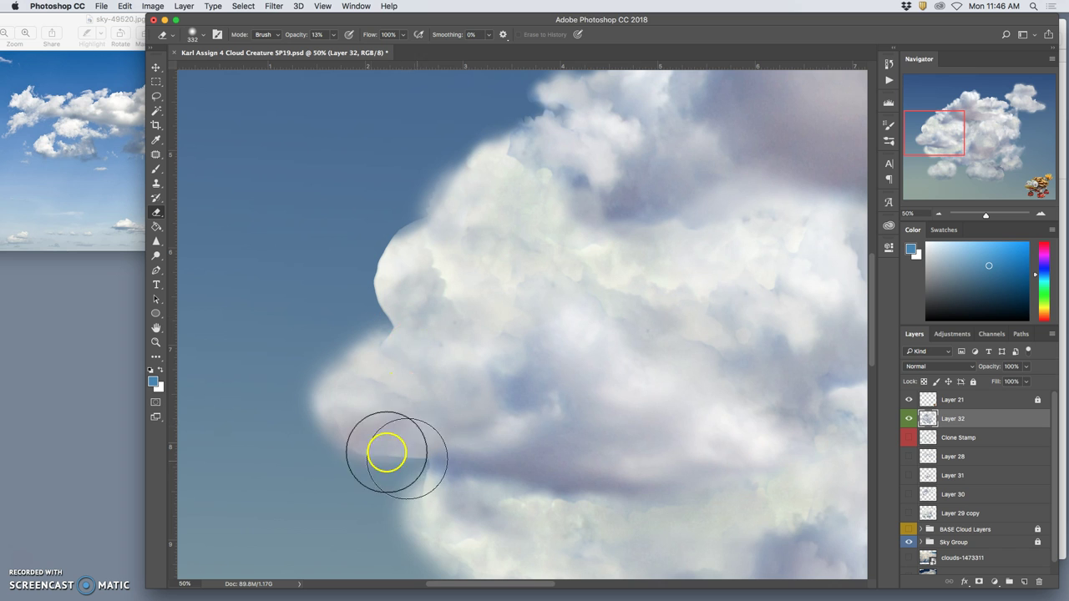
# Step: Set up the Smudge tool with a 172 px brush, 0% hardness and 22% strength
pyautogui.click(156, 241)
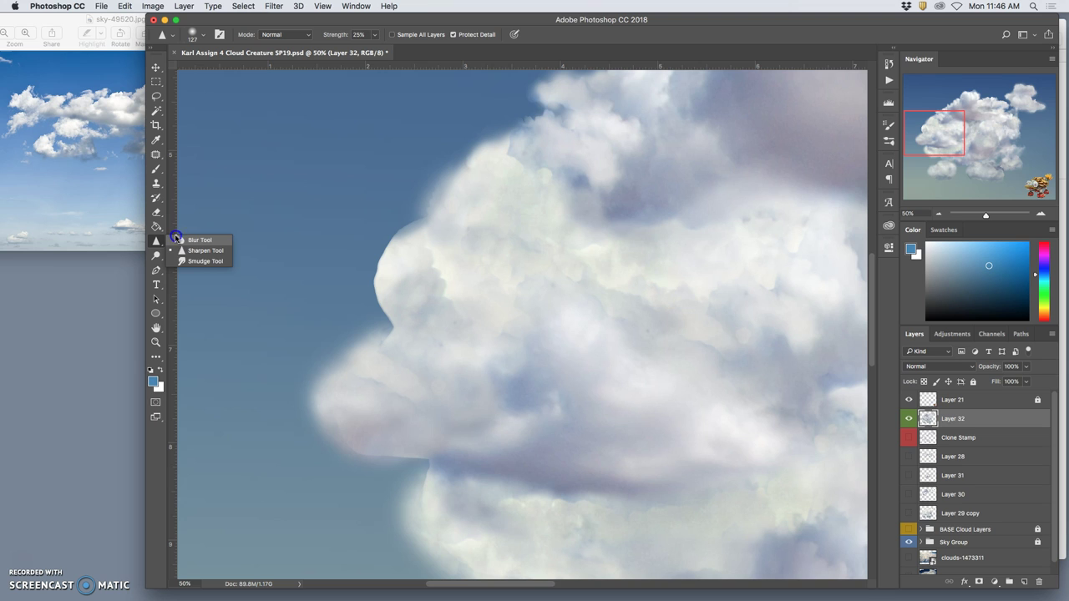
pyautogui.click(192, 260)
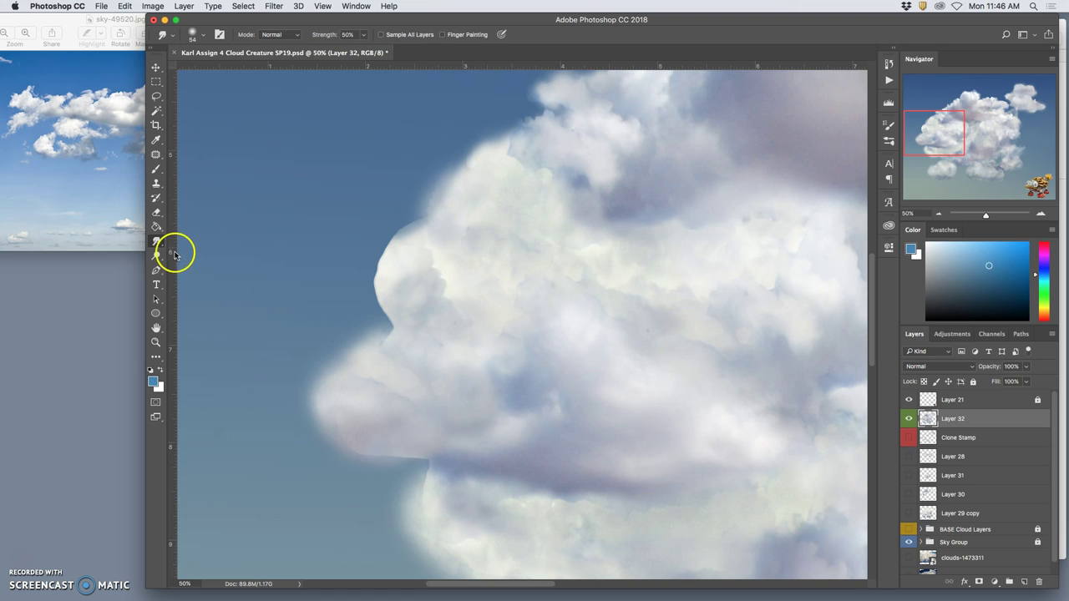
pyautogui.click(156, 259)
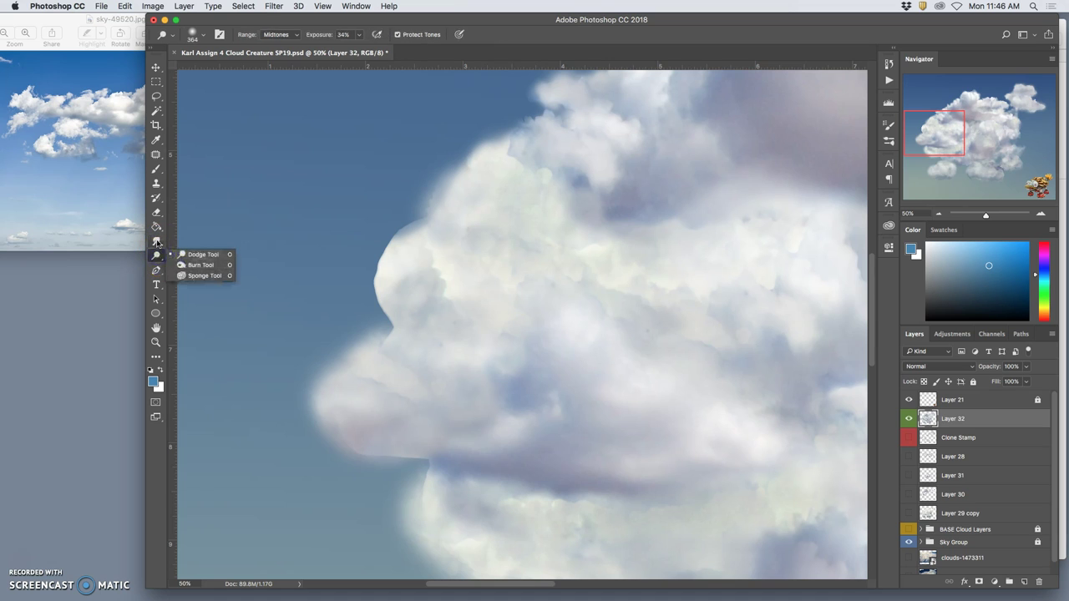
pyautogui.click(156, 242)
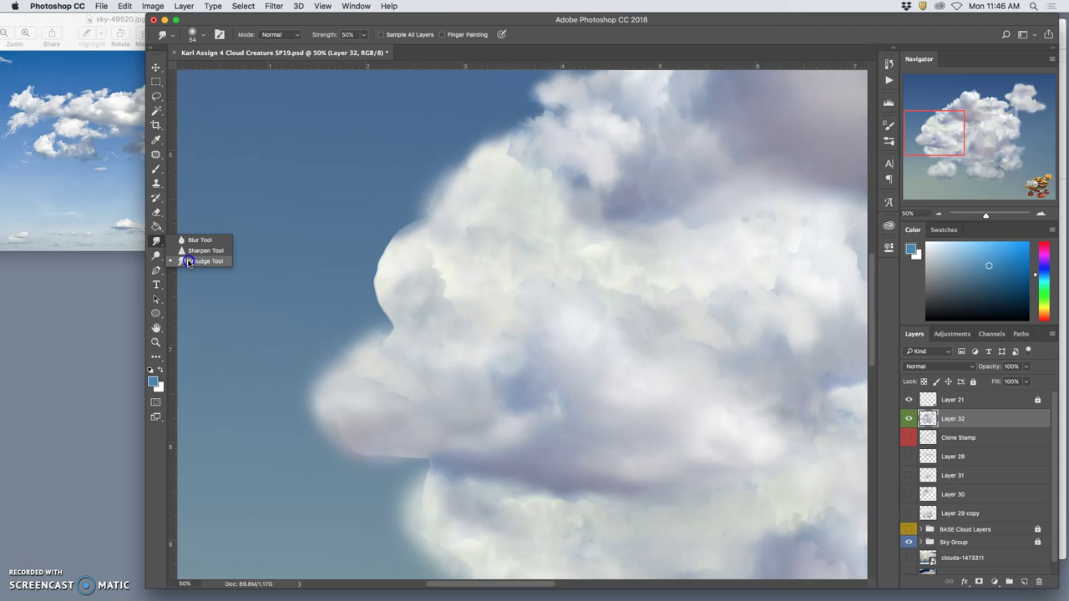
pyautogui.click(191, 262)
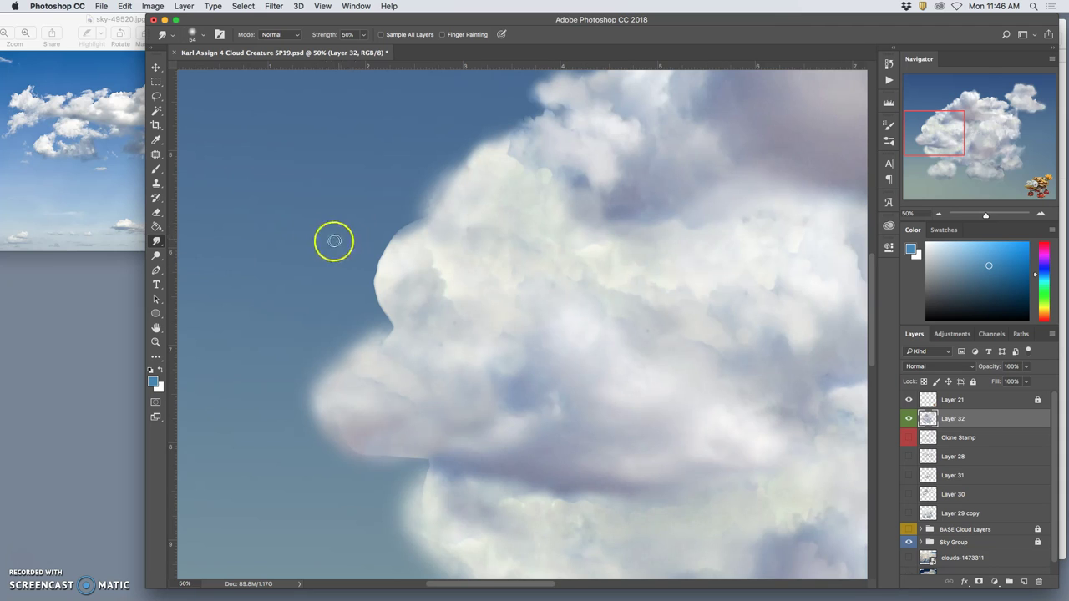
pyautogui.click(201, 38)
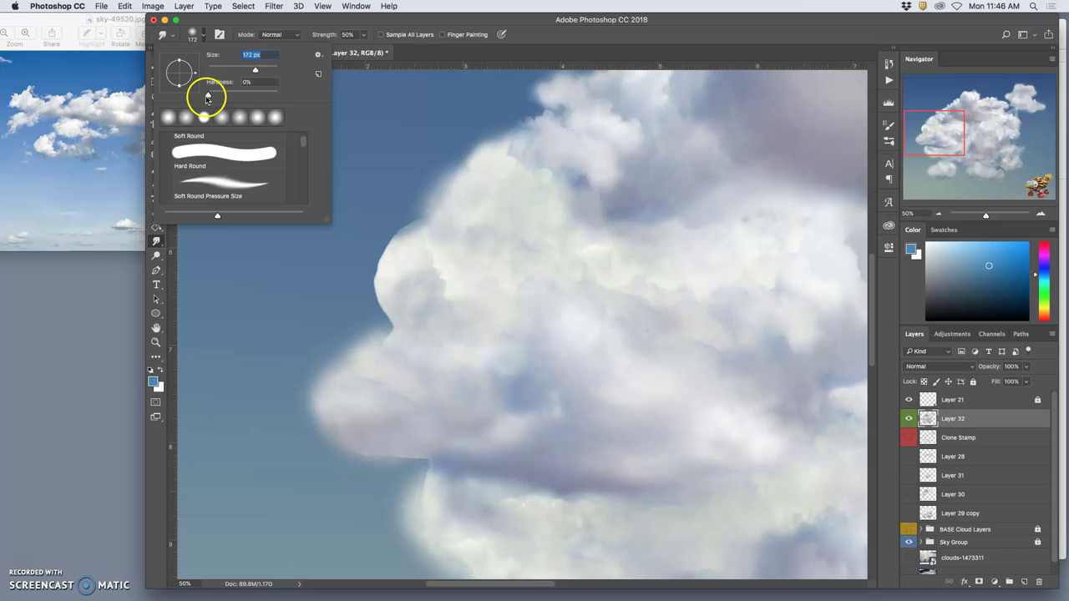
pyautogui.click(364, 36)
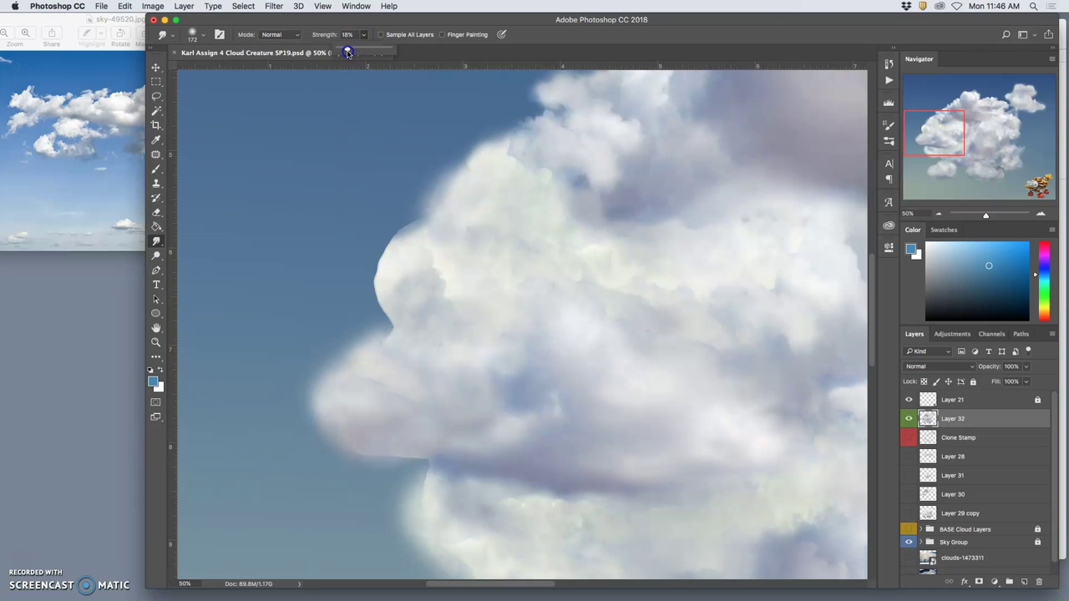
# Step: Smudge the hard edge of the head's rounded forehead bulge above the snout on Layer 32 into a softer, irregular cloud outline
pyautogui.moveTo(367, 197); pyautogui.dragTo(398, 263)
pyautogui.moveTo(408, 219)
pyautogui.mouseDown()
pyautogui.moveTo(347, 296)
pyautogui.moveTo(374, 280)
pyautogui.moveTo(351, 274)
pyautogui.moveTo(332, 305)
pyautogui.moveTo(388, 299)
pyautogui.moveTo(380, 314)
pyautogui.moveTo(400, 303)
pyautogui.moveTo(373, 286)
pyautogui.moveTo(388, 306)
pyautogui.moveTo(400, 296)
pyautogui.moveTo(386, 274)
pyautogui.moveTo(401, 279)
pyautogui.moveTo(417, 242)
pyautogui.mouseUp()
pyautogui.moveTo(404, 284)
pyautogui.mouseDown()
pyautogui.moveTo(382, 299)
pyautogui.moveTo(399, 297)
pyautogui.moveTo(391, 309)
pyautogui.moveTo(382, 283)
pyautogui.moveTo(400, 286)
pyautogui.moveTo(382, 292)
pyautogui.moveTo(383, 336)
pyautogui.moveTo(370, 329)
pyautogui.moveTo(390, 330)
pyautogui.moveTo(355, 345)
pyautogui.moveTo(327, 328)
pyautogui.moveTo(313, 338)
pyautogui.moveTo(377, 332)
pyautogui.moveTo(336, 318)
pyautogui.moveTo(292, 329)
pyautogui.mouseUp()
pyautogui.moveTo(381, 322)
pyautogui.mouseDown()
pyautogui.moveTo(339, 299)
pyautogui.moveTo(304, 316)
pyautogui.mouseUp()
pyautogui.moveTo(378, 278)
pyautogui.mouseDown()
pyautogui.moveTo(293, 287)
pyautogui.moveTo(410, 277)
pyautogui.moveTo(384, 265)
pyautogui.moveTo(426, 253)
pyautogui.moveTo(388, 270)
pyautogui.moveTo(415, 279)
pyautogui.moveTo(398, 253)
pyautogui.moveTo(425, 245)
pyautogui.moveTo(398, 239)
pyautogui.moveTo(424, 254)
pyautogui.moveTo(397, 251)
pyautogui.moveTo(383, 266)
pyautogui.moveTo(373, 284)
pyautogui.moveTo(388, 294)
pyautogui.moveTo(361, 313)
pyautogui.moveTo(380, 307)
pyautogui.moveTo(301, 312)
pyautogui.moveTo(492, 278)
pyautogui.moveTo(324, 306)
pyautogui.mouseUp()
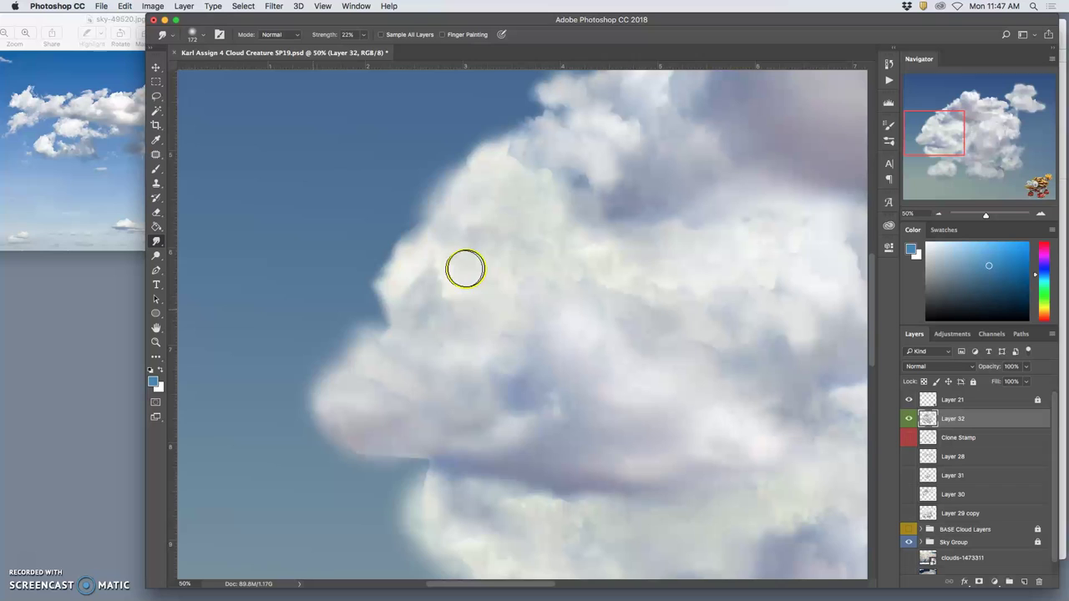
# Step: Finish smudging the forehead bulge on Layer 32 and compare the head with its history state from before the smudging
pyautogui.moveTo(473, 252)
pyautogui.mouseDown()
pyautogui.moveTo(460, 236)
pyautogui.moveTo(360, 217)
pyautogui.mouseUp()
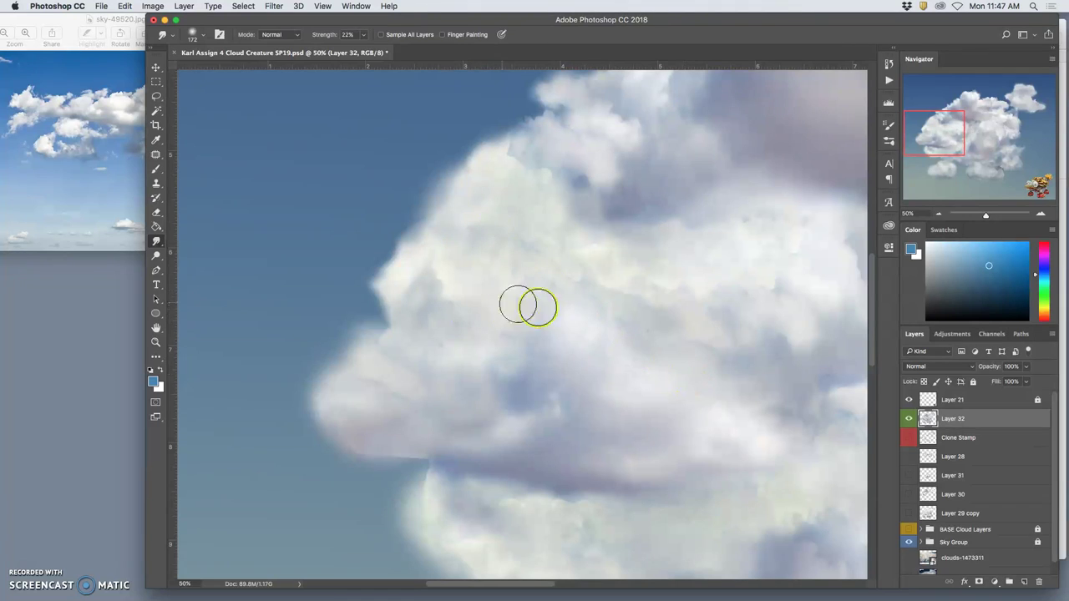
pyautogui.click(889, 64)
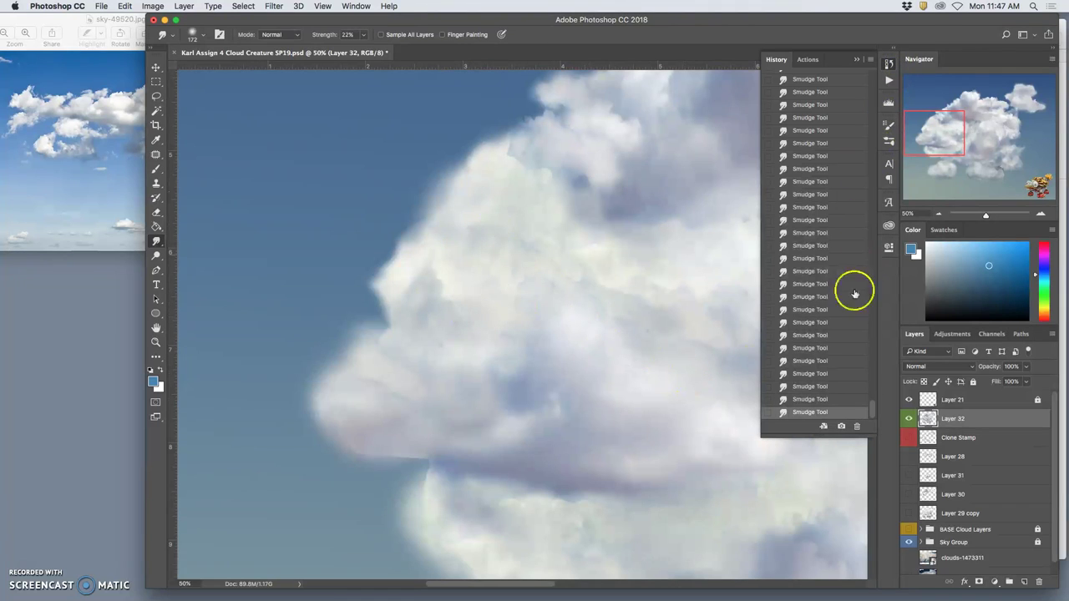
pyautogui.moveTo(875, 407); pyautogui.dragTo(865, 391)
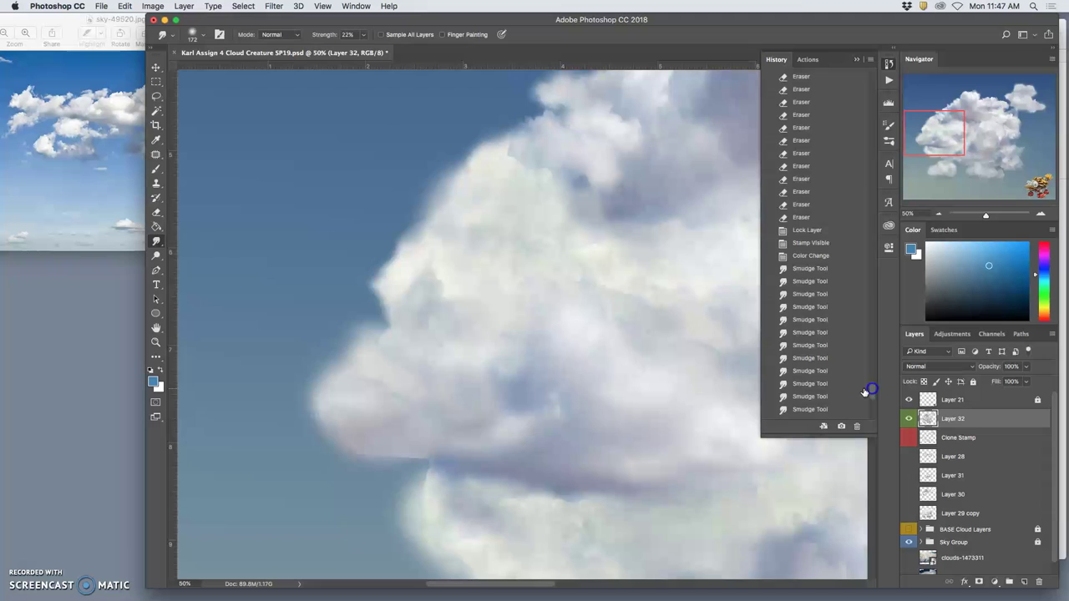
pyautogui.click(811, 257)
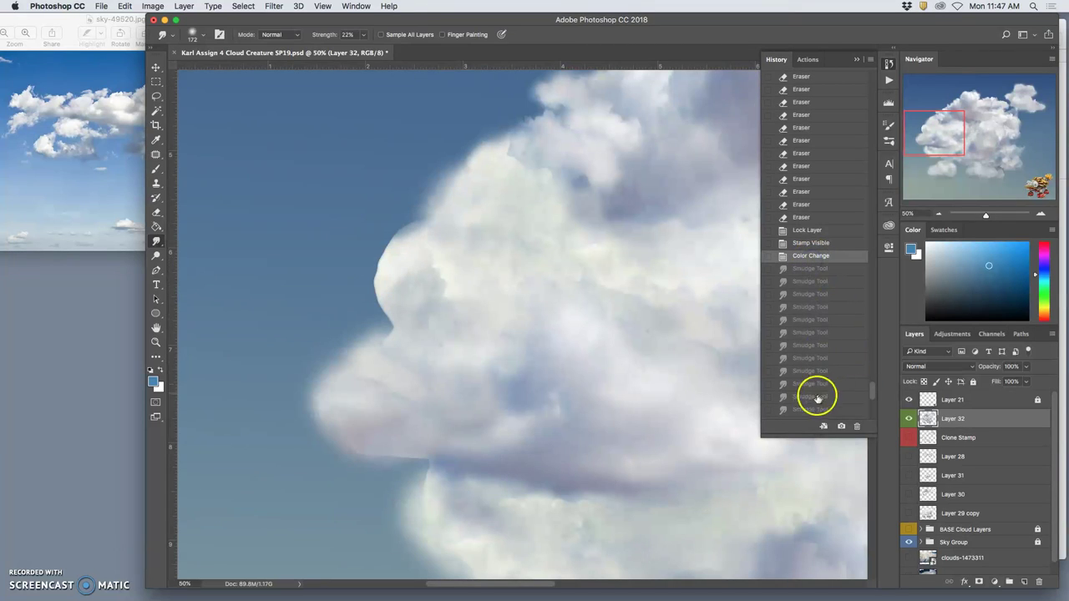
pyautogui.press('super+z')
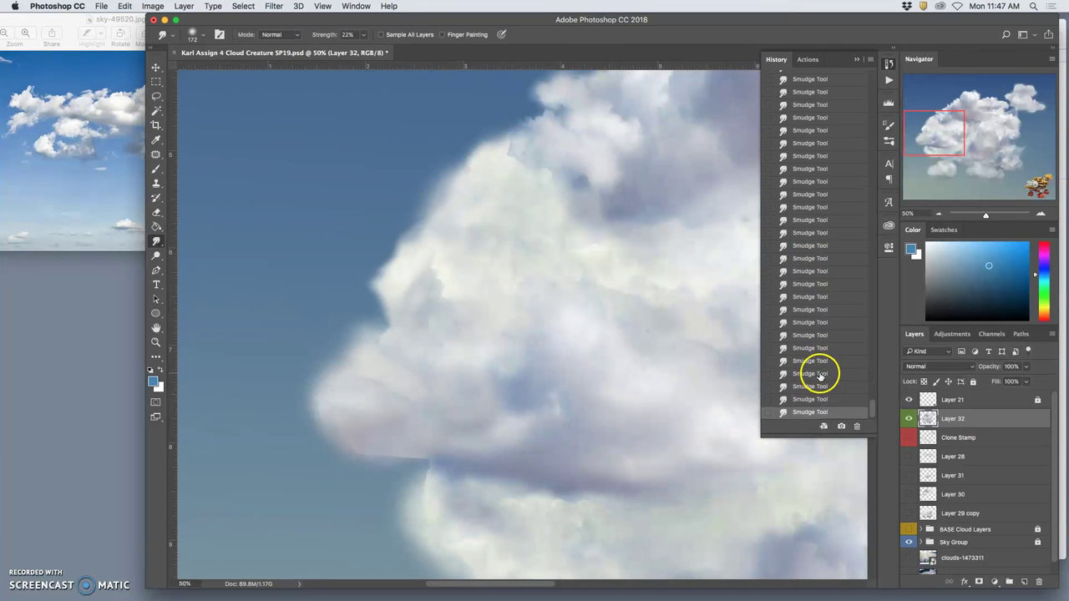
pyautogui.press('super+z')
pyautogui.press('super+z')
pyautogui.press('super+z')
pyautogui.press('super+z')
pyautogui.press('super+z')
pyautogui.press('super+z')
# Step: Smudge the hard underside of the snout and the sharp notch at the mouth corner into a soft cloud edge
pyautogui.press('super+minus')
pyautogui.press('super+minus')
pyautogui.press('super+minus')
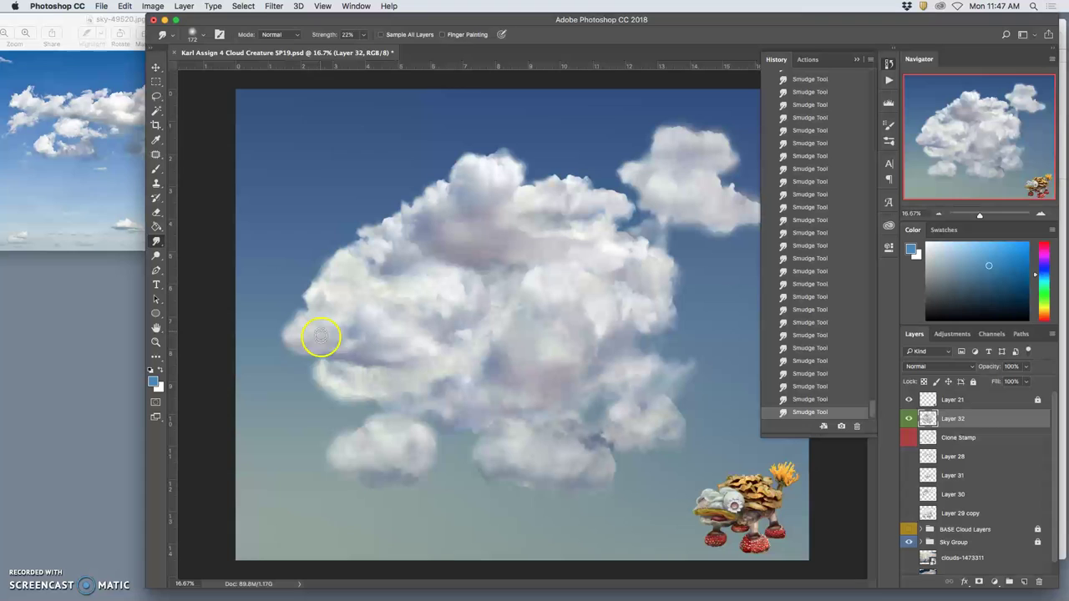
pyautogui.press('super+plus')
pyautogui.press('super+plus')
pyautogui.press('super+plus')
pyautogui.press('super+plus')
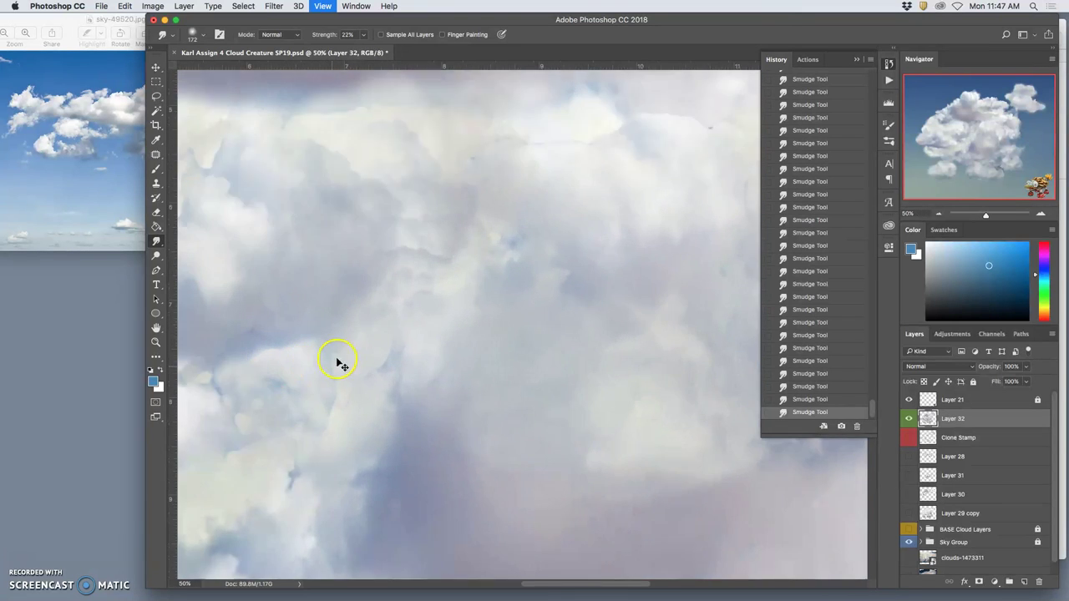
pyautogui.moveTo(346, 356); pyautogui.dragTo(639, 316)
pyautogui.moveTo(220, 312)
pyautogui.mouseDown()
pyautogui.moveTo(476, 296)
pyautogui.moveTo(492, 276)
pyautogui.mouseUp()
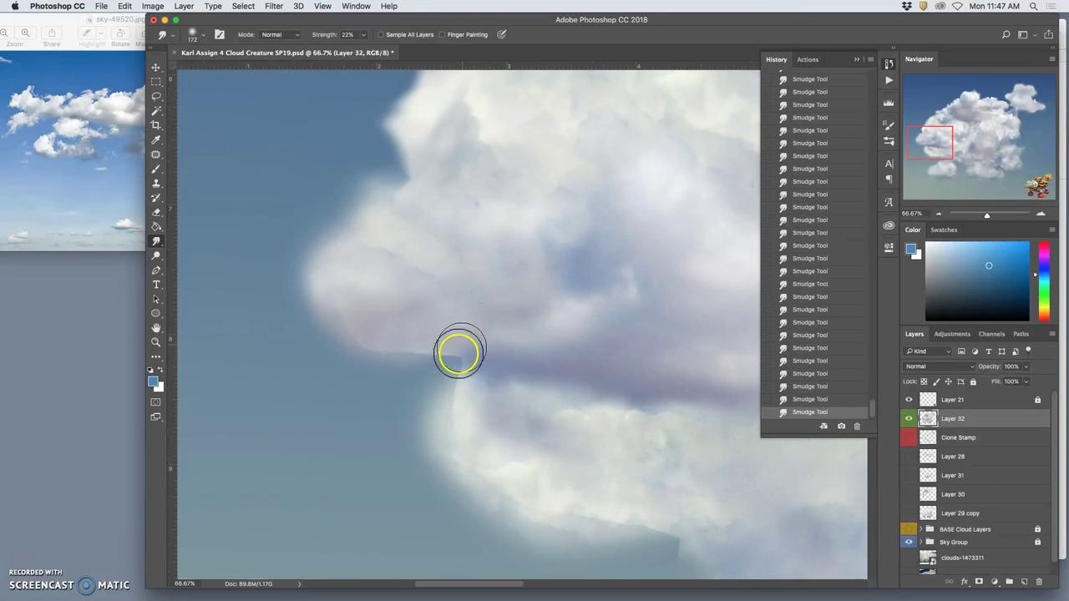
pyautogui.moveTo(460, 354)
pyautogui.mouseDown()
pyautogui.moveTo(393, 376)
pyautogui.moveTo(426, 356)
pyautogui.moveTo(334, 357)
pyautogui.mouseUp()
pyautogui.moveTo(453, 351)
pyautogui.mouseDown()
pyautogui.moveTo(278, 380)
pyautogui.moveTo(315, 371)
pyautogui.moveTo(333, 353)
pyautogui.moveTo(227, 389)
pyautogui.mouseUp()
pyautogui.moveTo(334, 342)
pyautogui.mouseDown()
pyautogui.moveTo(304, 376)
pyautogui.moveTo(318, 351)
pyautogui.moveTo(480, 346)
pyautogui.mouseUp()
pyautogui.moveTo(334, 321); pyautogui.dragTo(393, 349)
pyautogui.moveTo(481, 367)
pyautogui.mouseDown()
pyautogui.moveTo(446, 357)
pyautogui.moveTo(421, 404)
pyautogui.moveTo(372, 415)
pyautogui.mouseUp()
pyautogui.moveTo(484, 386)
pyautogui.mouseDown()
pyautogui.moveTo(463, 381)
pyautogui.moveTo(492, 365)
pyautogui.moveTo(543, 363)
pyautogui.moveTo(497, 367)
pyautogui.mouseUp()
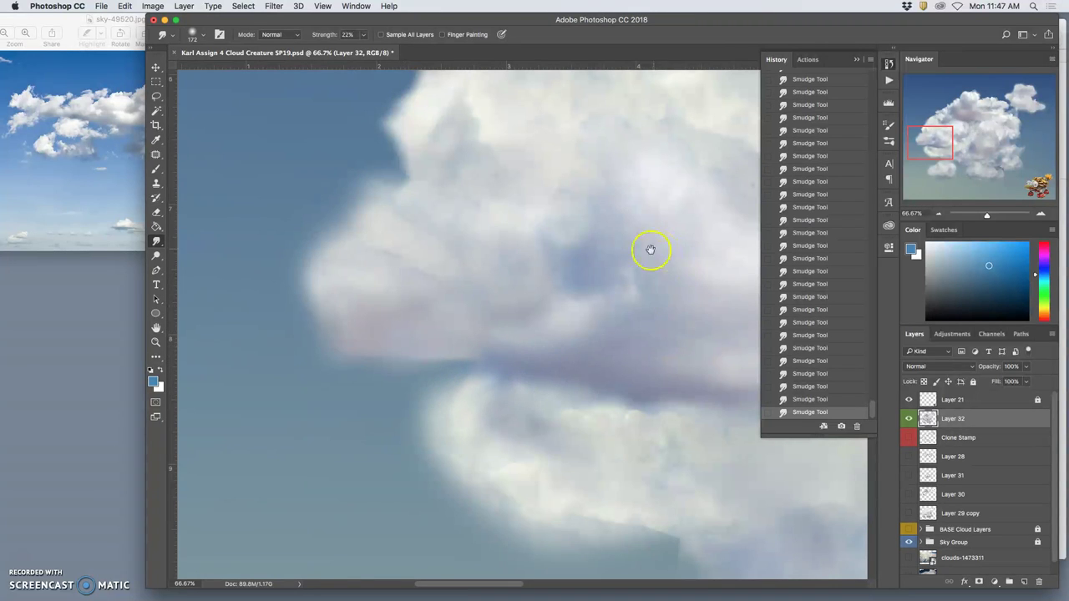
# Step: Smudge the brow notch above the snout and the outline where the head meets the upper cloud puffs
pyautogui.moveTo(648, 248)
pyautogui.mouseDown()
pyautogui.moveTo(559, 393)
pyautogui.moveTo(470, 303)
pyautogui.moveTo(464, 316)
pyautogui.mouseUp()
pyautogui.click(273, 368)
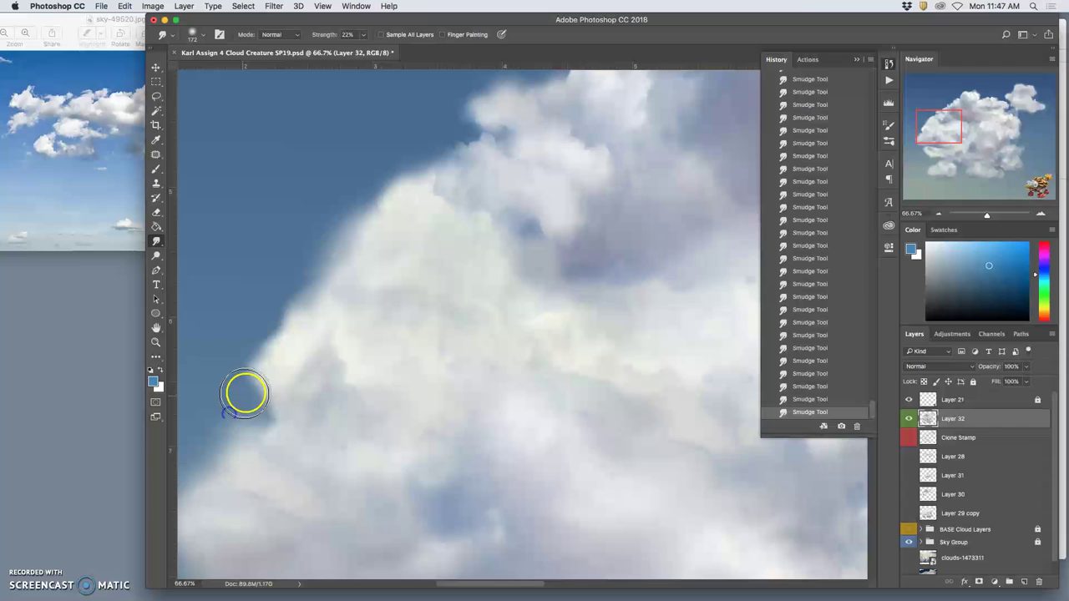
pyautogui.moveTo(230, 394); pyautogui.dragTo(248, 389)
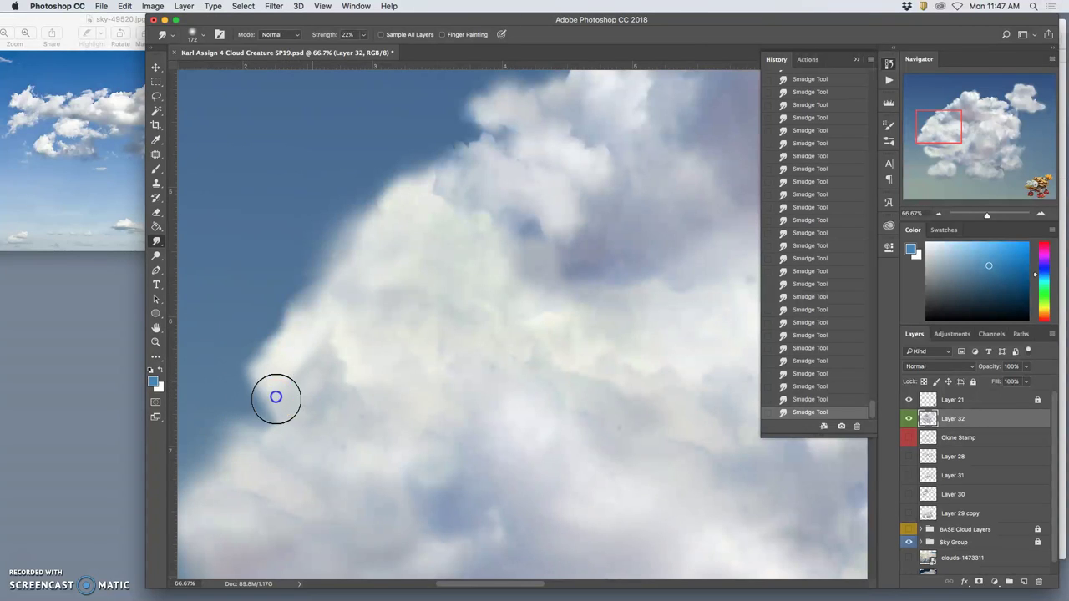
pyautogui.moveTo(523, 212)
pyautogui.mouseDown()
pyautogui.moveTo(501, 322)
pyautogui.moveTo(509, 436)
pyautogui.mouseUp()
pyautogui.moveTo(446, 385); pyautogui.dragTo(441, 354)
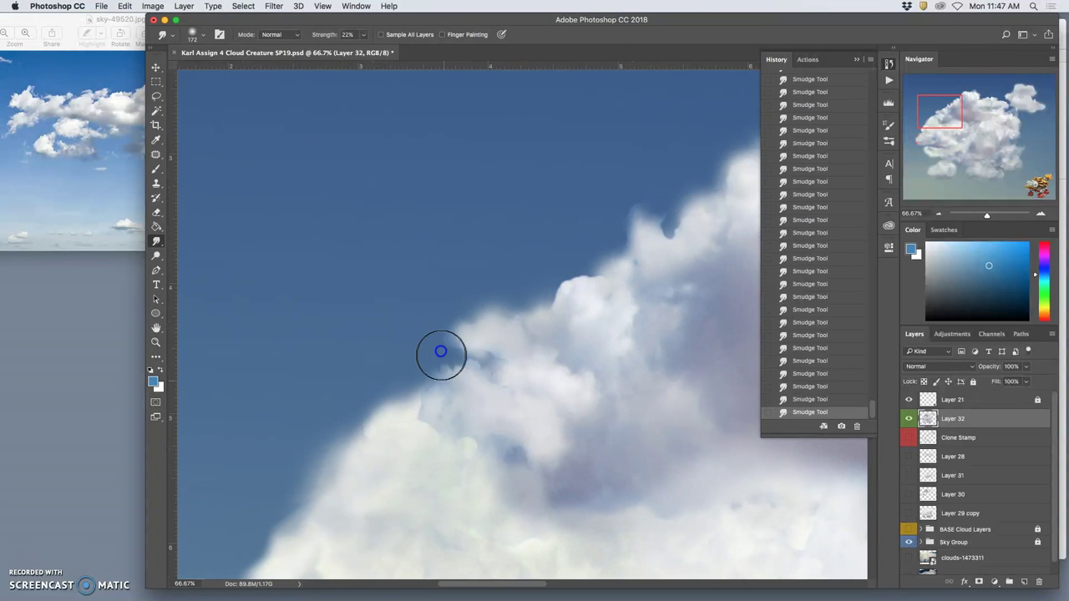
pyautogui.moveTo(425, 399); pyautogui.dragTo(370, 397)
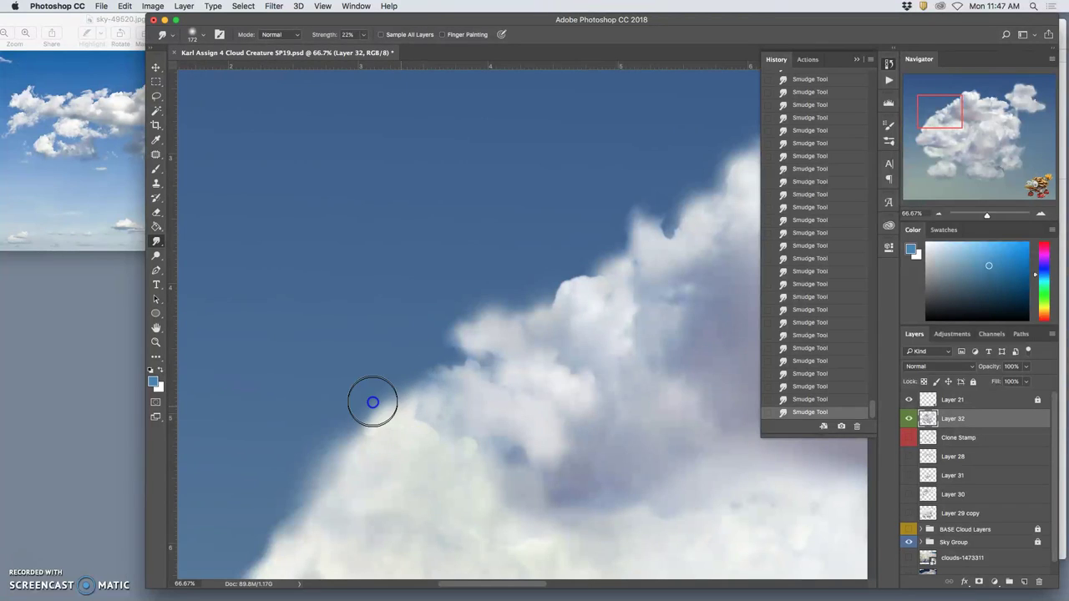
pyautogui.moveTo(452, 414)
pyautogui.mouseDown()
pyautogui.moveTo(427, 425)
pyautogui.moveTo(457, 416)
pyautogui.moveTo(433, 436)
pyautogui.moveTo(497, 423)
pyautogui.moveTo(438, 443)
pyautogui.moveTo(579, 470)
pyautogui.mouseUp()
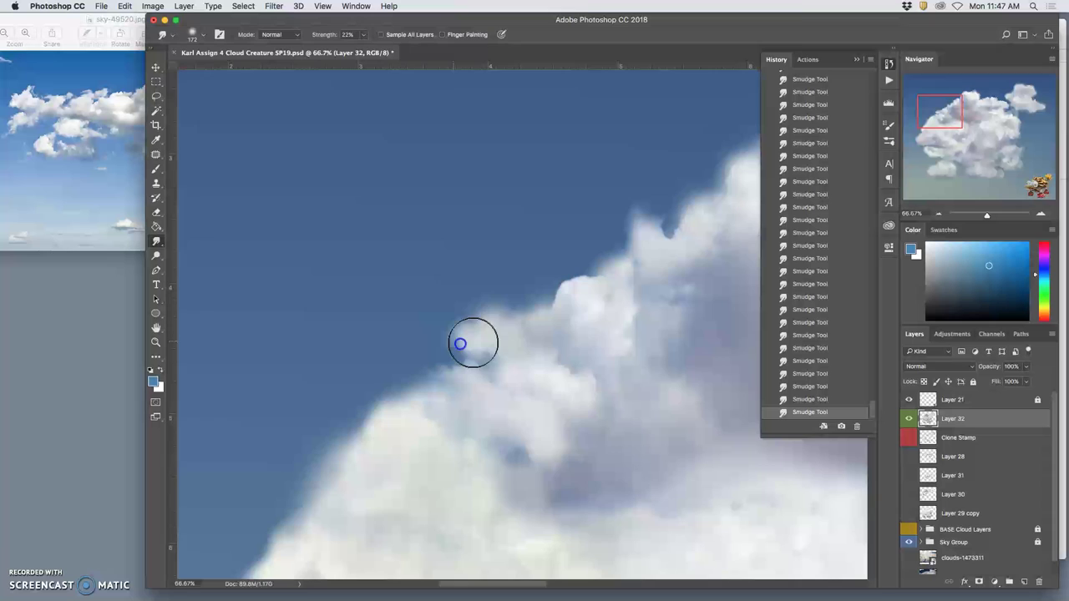
# Step: Soften the outline of the cloud slope rising from the head toward the tall hump on the back
pyautogui.moveTo(568, 293)
pyautogui.mouseDown()
pyautogui.moveTo(406, 325)
pyautogui.moveTo(424, 311)
pyautogui.moveTo(336, 293)
pyautogui.moveTo(344, 311)
pyautogui.moveTo(316, 297)
pyautogui.moveTo(319, 332)
pyautogui.moveTo(357, 320)
pyautogui.moveTo(396, 328)
pyautogui.moveTo(359, 311)
pyautogui.moveTo(303, 318)
pyautogui.moveTo(281, 354)
pyautogui.moveTo(279, 315)
pyautogui.moveTo(295, 288)
pyautogui.moveTo(314, 299)
pyautogui.moveTo(302, 331)
pyautogui.mouseUp()
pyautogui.moveTo(463, 238)
pyautogui.mouseDown()
pyautogui.moveTo(441, 225)
pyautogui.moveTo(468, 207)
pyautogui.moveTo(511, 226)
pyautogui.mouseUp()
pyautogui.moveTo(495, 152)
pyautogui.mouseDown()
pyautogui.moveTo(554, 130)
pyautogui.moveTo(572, 131)
pyautogui.moveTo(516, 141)
pyautogui.moveTo(533, 116)
pyautogui.moveTo(557, 111)
pyautogui.moveTo(530, 145)
pyautogui.moveTo(546, 158)
pyautogui.moveTo(536, 191)
pyautogui.moveTo(516, 158)
pyautogui.moveTo(603, 178)
pyautogui.mouseUp()
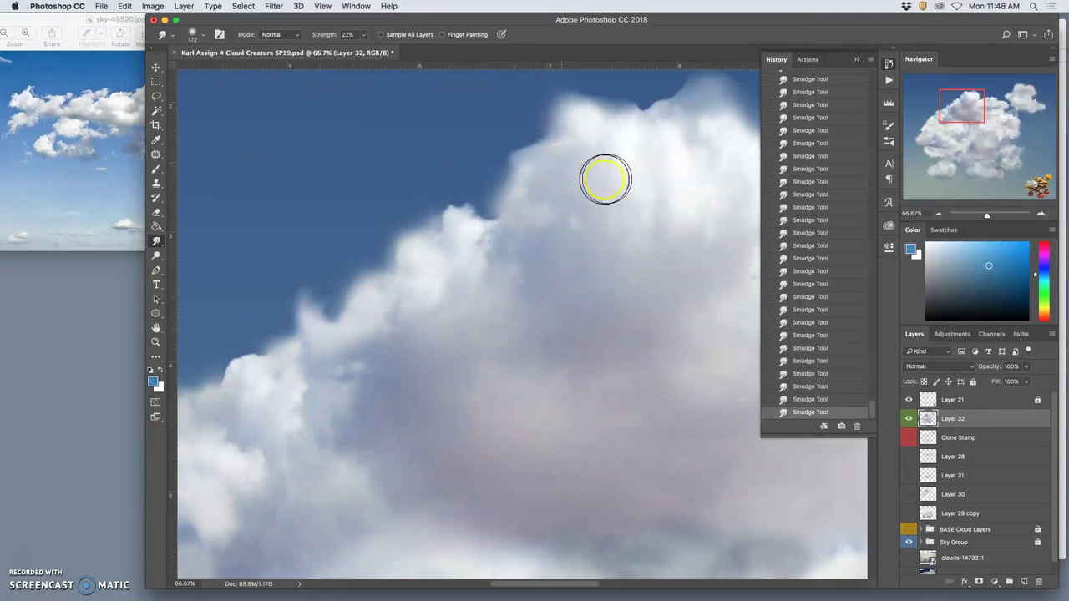
pyautogui.moveTo(411, 195); pyautogui.dragTo(443, 203)
# Step: Smudge the crown and shoulders of the tall hump on the creature's back into irregular, wispy tufts
pyautogui.moveTo(650, 196)
pyautogui.mouseDown()
pyautogui.moveTo(623, 202)
pyautogui.moveTo(489, 312)
pyautogui.mouseUp()
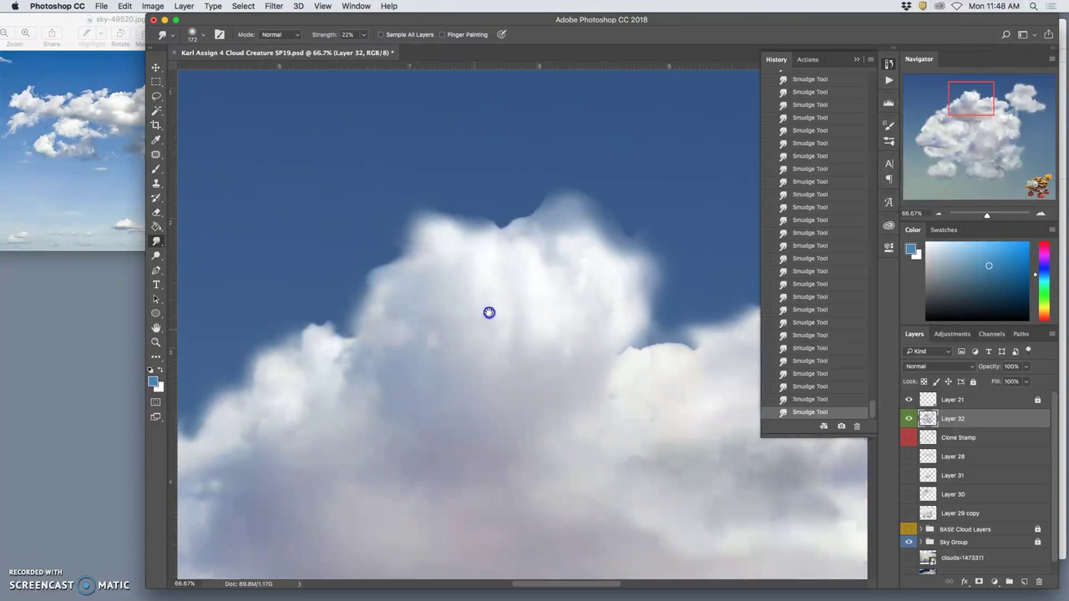
pyautogui.moveTo(499, 239)
pyautogui.mouseDown()
pyautogui.moveTo(568, 227)
pyautogui.moveTo(553, 217)
pyautogui.moveTo(575, 213)
pyautogui.moveTo(625, 213)
pyautogui.moveTo(542, 231)
pyautogui.moveTo(533, 256)
pyautogui.moveTo(569, 231)
pyautogui.mouseUp()
pyautogui.moveTo(583, 270)
pyautogui.mouseDown()
pyautogui.moveTo(578, 217)
pyautogui.moveTo(561, 209)
pyautogui.moveTo(536, 231)
pyautogui.moveTo(553, 237)
pyautogui.moveTo(556, 222)
pyautogui.moveTo(622, 246)
pyautogui.moveTo(625, 268)
pyautogui.moveTo(616, 254)
pyautogui.moveTo(639, 281)
pyautogui.moveTo(603, 252)
pyautogui.moveTo(621, 282)
pyautogui.moveTo(620, 264)
pyautogui.moveTo(610, 284)
pyautogui.moveTo(643, 307)
pyautogui.moveTo(605, 308)
pyautogui.moveTo(592, 340)
pyautogui.moveTo(569, 337)
pyautogui.moveTo(610, 259)
pyautogui.mouseUp()
pyautogui.moveTo(572, 221)
pyautogui.mouseDown()
pyautogui.moveTo(477, 220)
pyautogui.moveTo(478, 251)
pyautogui.moveTo(506, 248)
pyautogui.moveTo(490, 241)
pyautogui.mouseUp()
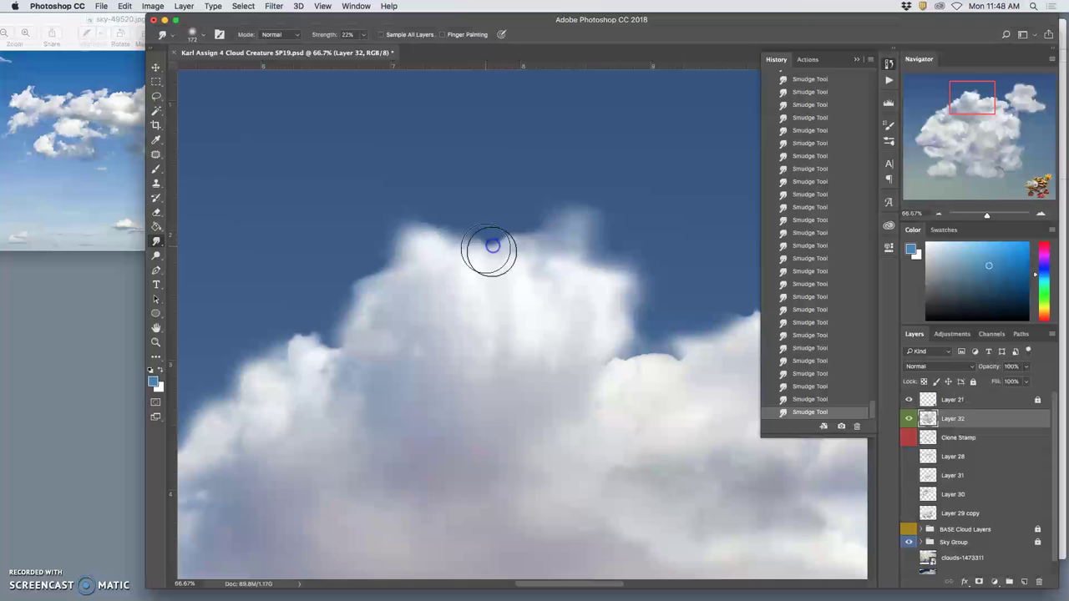
pyautogui.moveTo(422, 226); pyautogui.dragTo(424, 214)
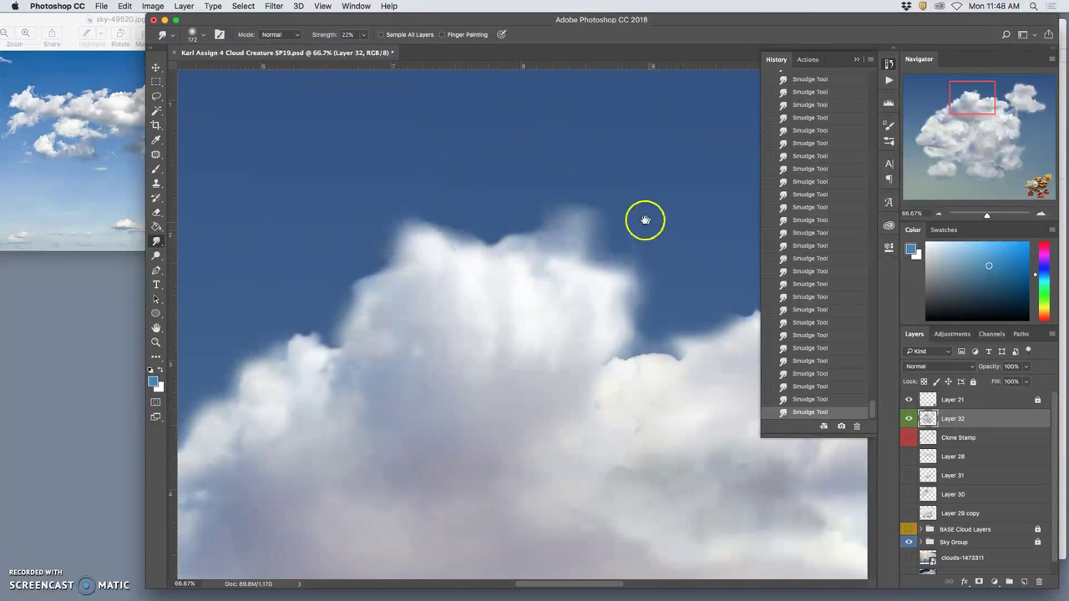
pyautogui.moveTo(644, 219); pyautogui.dragTo(521, 212)
pyautogui.moveTo(274, 275)
pyautogui.mouseDown()
pyautogui.moveTo(246, 261)
pyautogui.moveTo(279, 267)
pyautogui.moveTo(219, 281)
pyautogui.moveTo(230, 235)
pyautogui.moveTo(256, 259)
pyautogui.mouseUp()
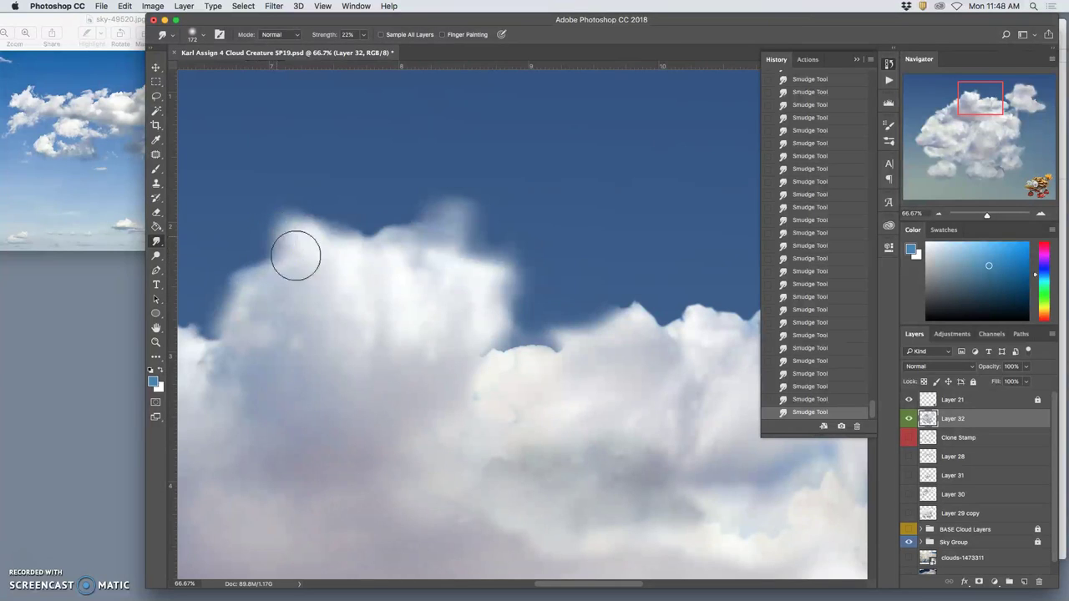
# Step: Smudge the upper outline of the back just behind the tall hump into softer, uneven puffs
pyautogui.moveTo(584, 330)
pyautogui.mouseDown()
pyautogui.moveTo(489, 353)
pyautogui.moveTo(497, 360)
pyautogui.mouseUp()
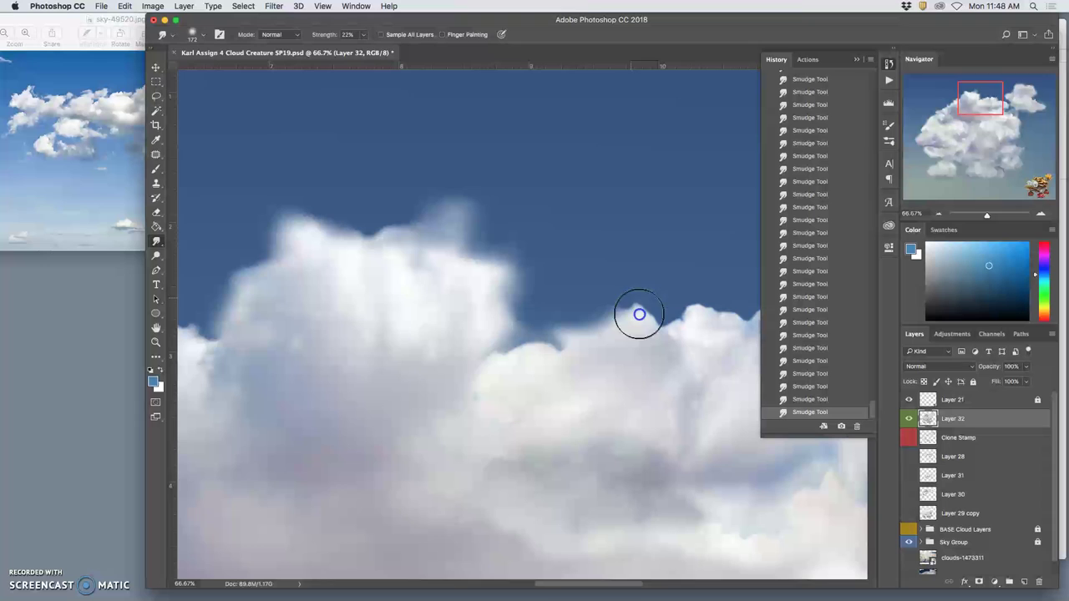
pyautogui.moveTo(656, 275); pyautogui.dragTo(530, 293)
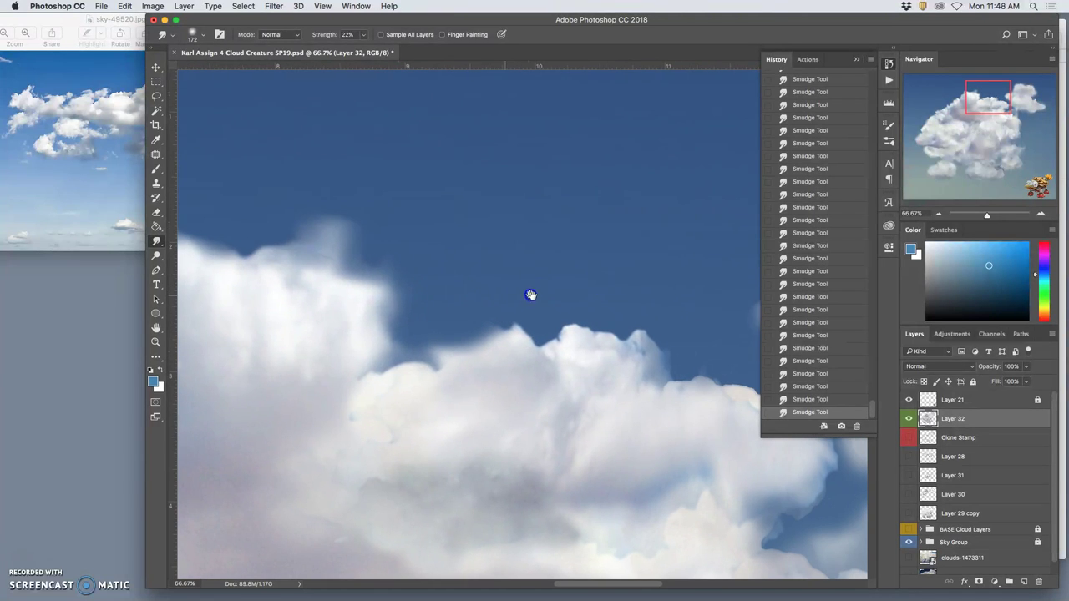
pyautogui.moveTo(573, 328)
pyautogui.mouseDown()
pyautogui.moveTo(615, 330)
pyautogui.moveTo(666, 358)
pyautogui.mouseUp()
pyautogui.moveTo(649, 301); pyautogui.dragTo(527, 249)
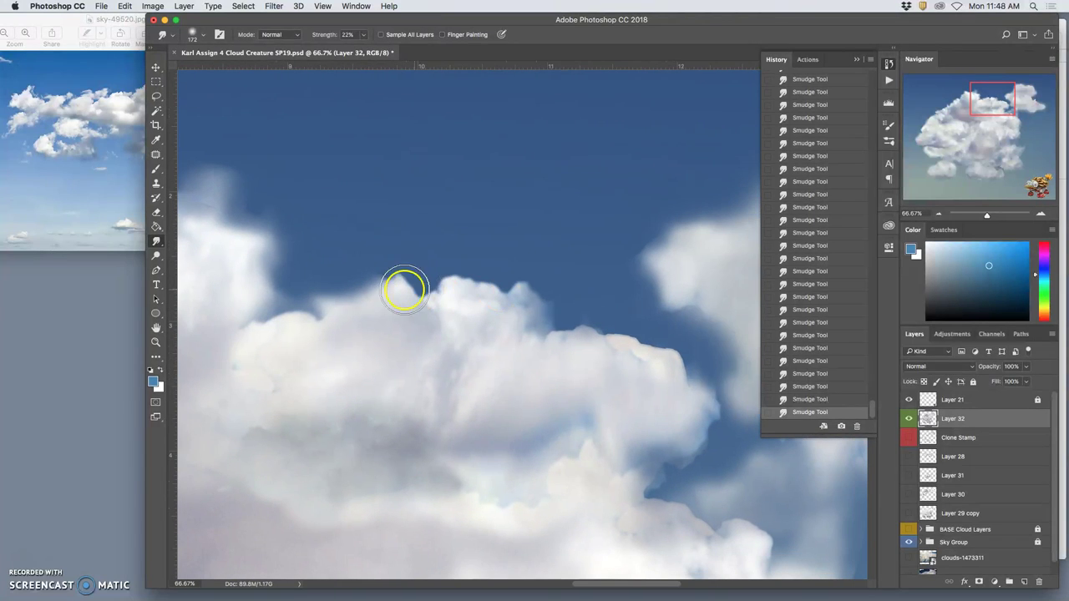
pyautogui.moveTo(407, 289); pyautogui.dragTo(404, 296)
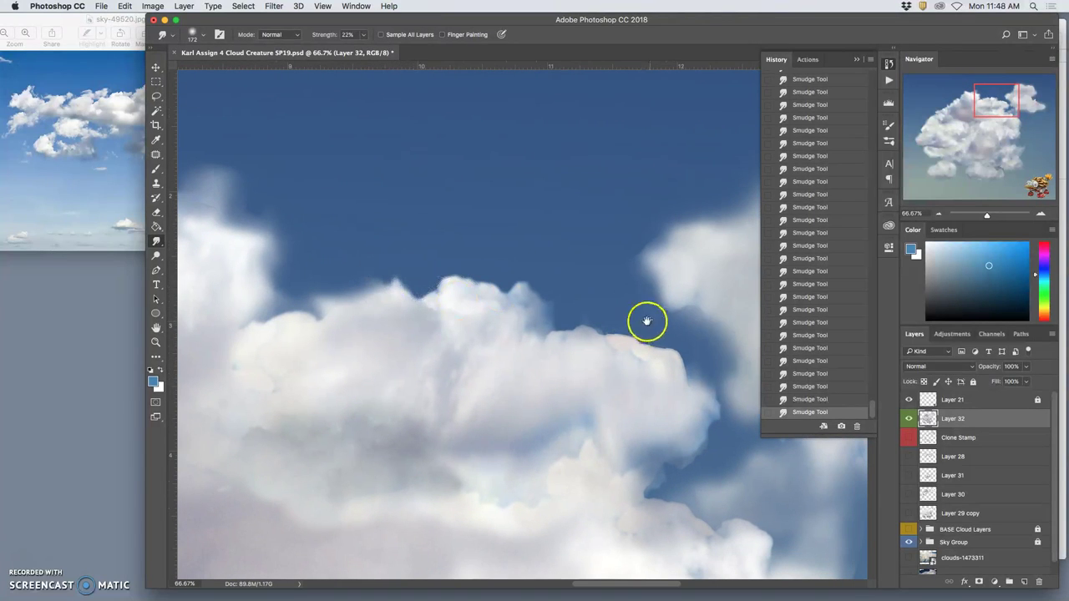
# Step: Soften the rounded rear end of the back where it faces the gap beside the tail cloud
pyautogui.moveTo(647, 320)
pyautogui.mouseDown()
pyautogui.moveTo(474, 280)
pyautogui.moveTo(491, 295)
pyautogui.moveTo(552, 296)
pyautogui.moveTo(601, 345)
pyautogui.moveTo(584, 368)
pyautogui.moveTo(589, 386)
pyautogui.moveTo(546, 419)
pyautogui.moveTo(578, 408)
pyautogui.moveTo(526, 427)
pyautogui.mouseUp()
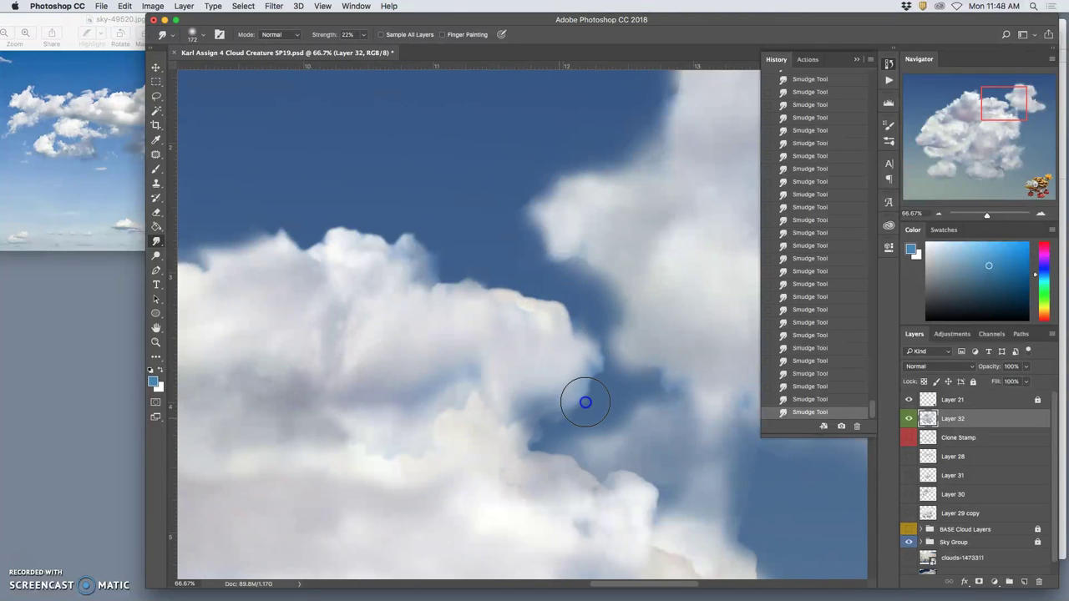
pyautogui.moveTo(585, 402); pyautogui.dragTo(545, 436)
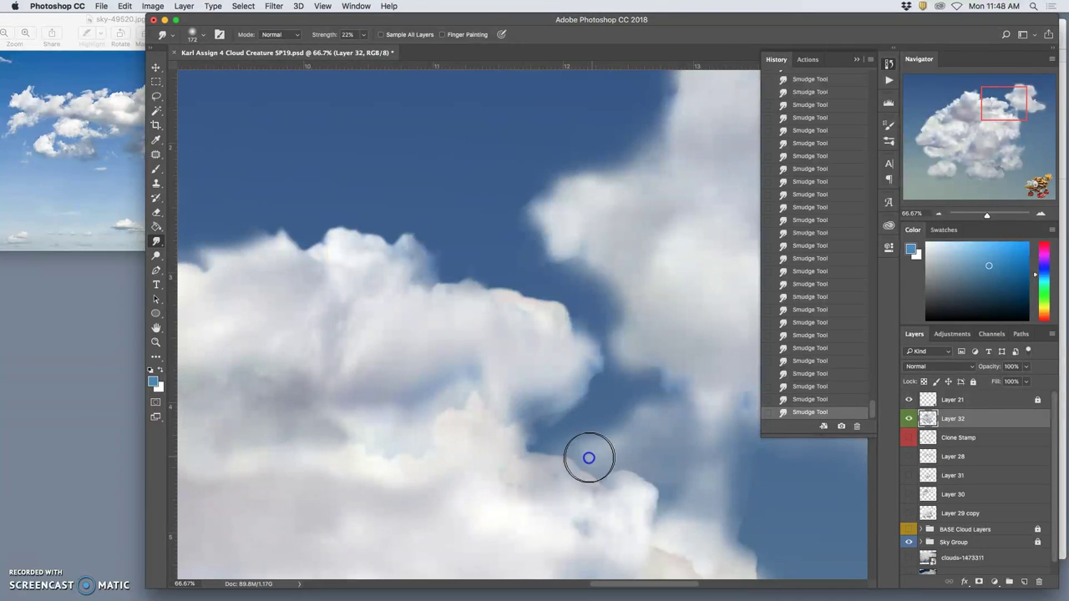
pyautogui.moveTo(673, 383); pyautogui.dragTo(588, 419)
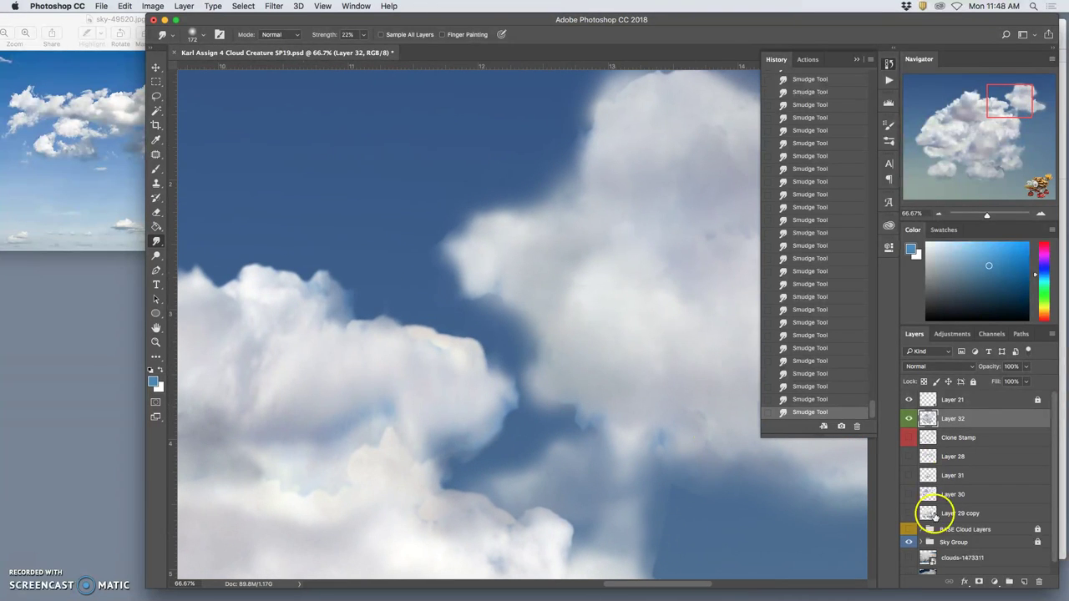
# Step: Check what Layer 28, Layer 31 and Layer 30 contribute around the tail by toggling their visibility, leaving them hidden
pyautogui.click(909, 457)
pyautogui.click(908, 457)
pyautogui.click(909, 457)
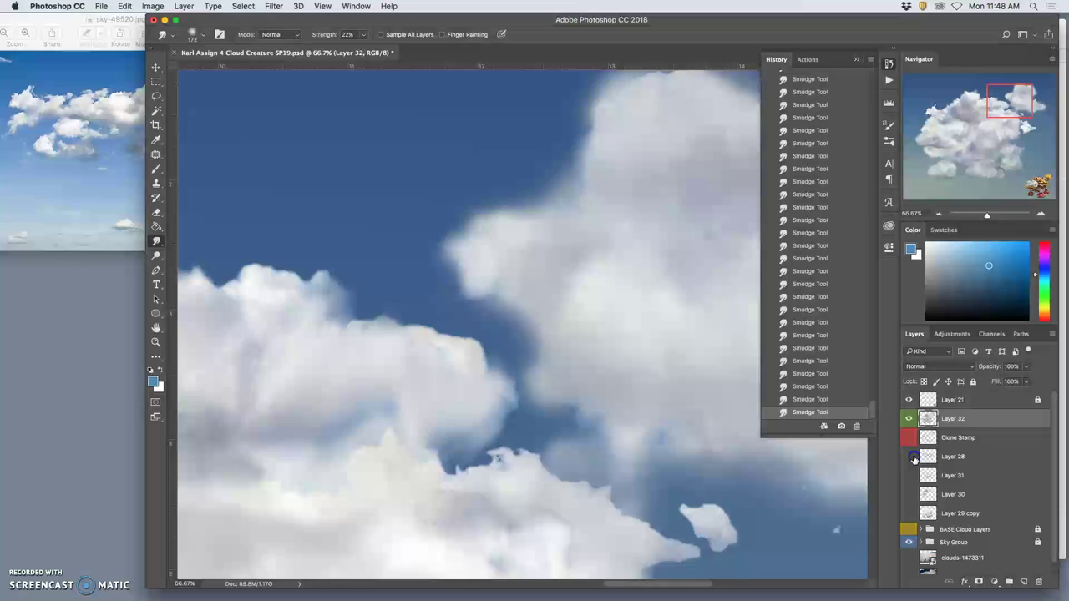
pyautogui.click(908, 457)
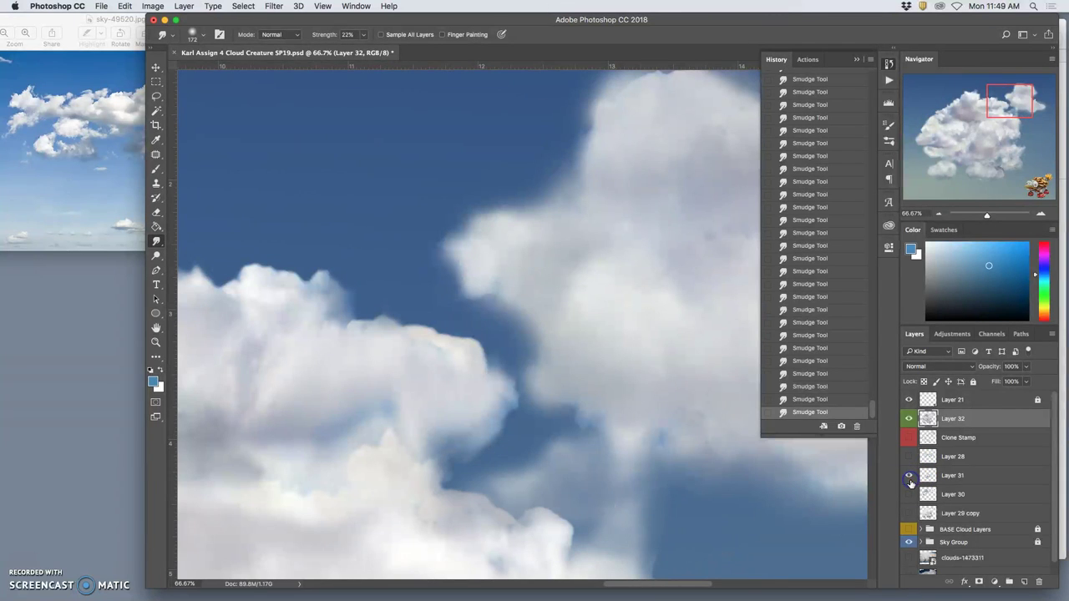
pyautogui.click(908, 494)
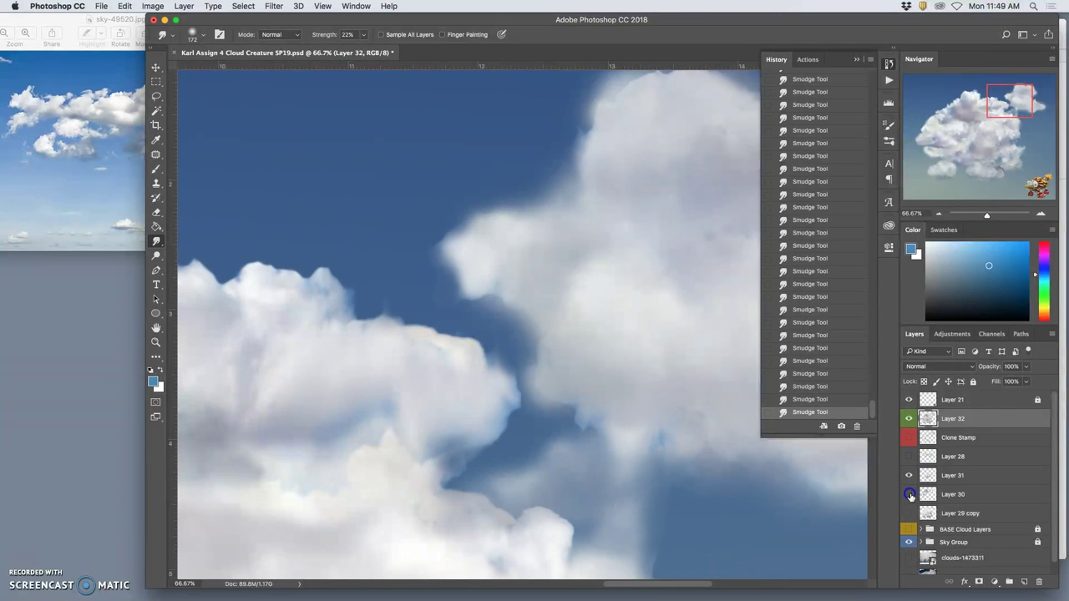
pyautogui.click(909, 495)
pyautogui.click(909, 494)
pyautogui.click(909, 494)
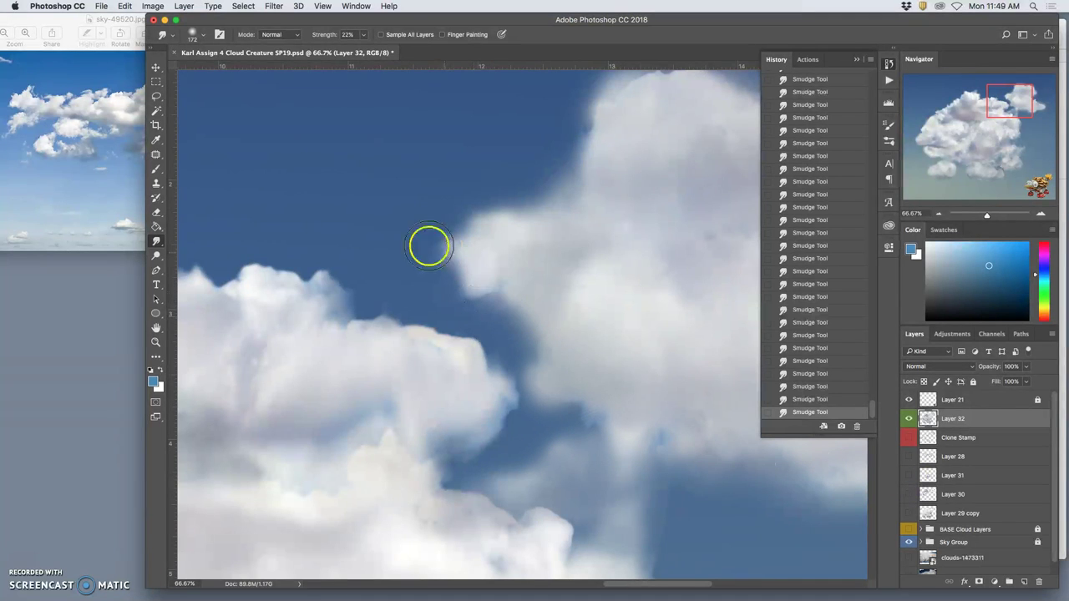
# Step: Smudge the pointed tip of the tail cloud and the hard edges of the rump puffs below it on Layer 32
pyautogui.moveTo(466, 222); pyautogui.dragTo(473, 228)
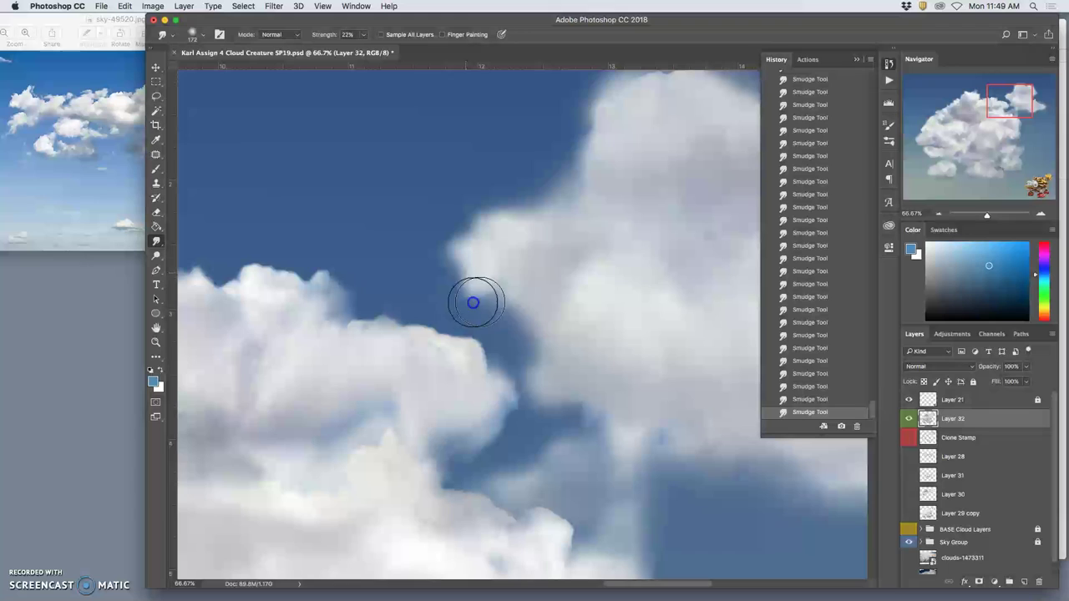
pyautogui.moveTo(473, 303)
pyautogui.mouseDown()
pyautogui.moveTo(477, 265)
pyautogui.moveTo(463, 282)
pyautogui.moveTo(535, 263)
pyautogui.mouseUp()
pyautogui.moveTo(574, 489); pyautogui.dragTo(529, 520)
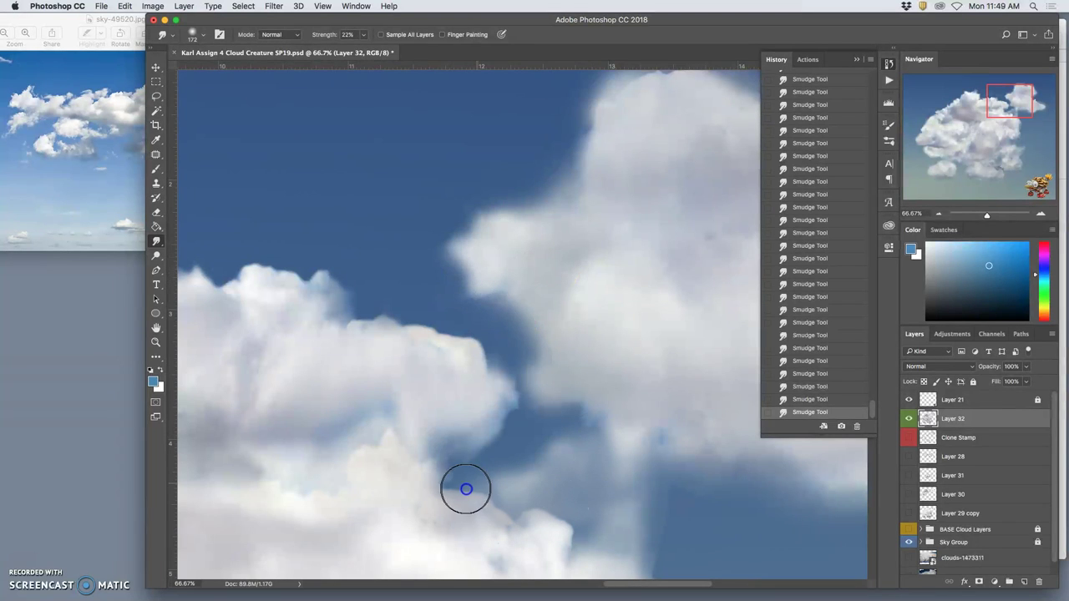
pyautogui.moveTo(613, 492); pyautogui.dragTo(627, 367)
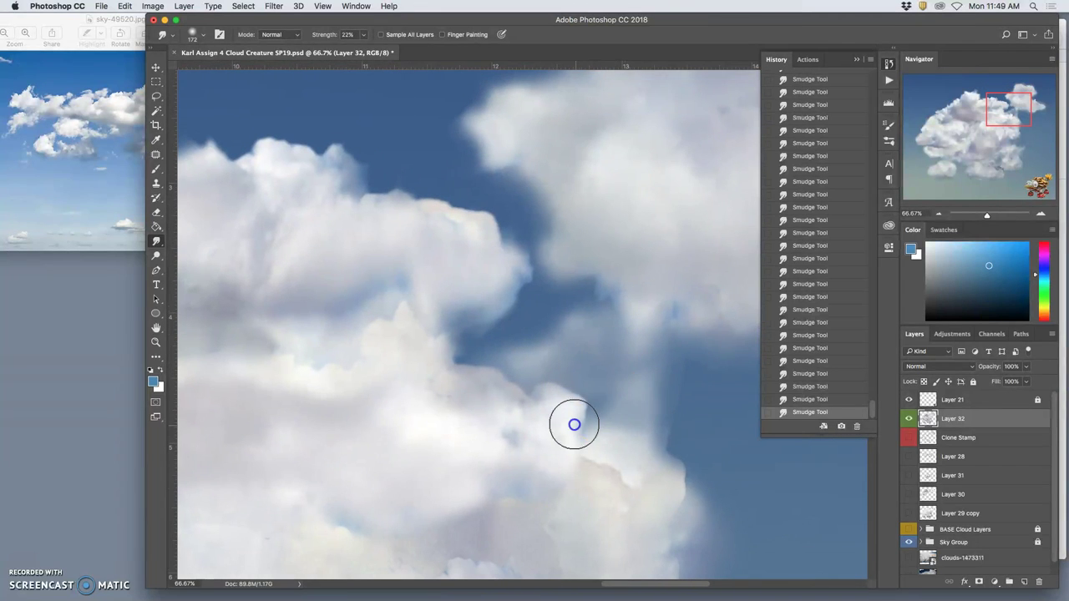
pyautogui.moveTo(616, 439)
pyautogui.mouseDown()
pyautogui.moveTo(545, 397)
pyautogui.moveTo(617, 419)
pyautogui.moveTo(619, 404)
pyautogui.moveTo(696, 472)
pyautogui.moveTo(527, 408)
pyautogui.moveTo(582, 430)
pyautogui.moveTo(543, 361)
pyautogui.mouseUp()
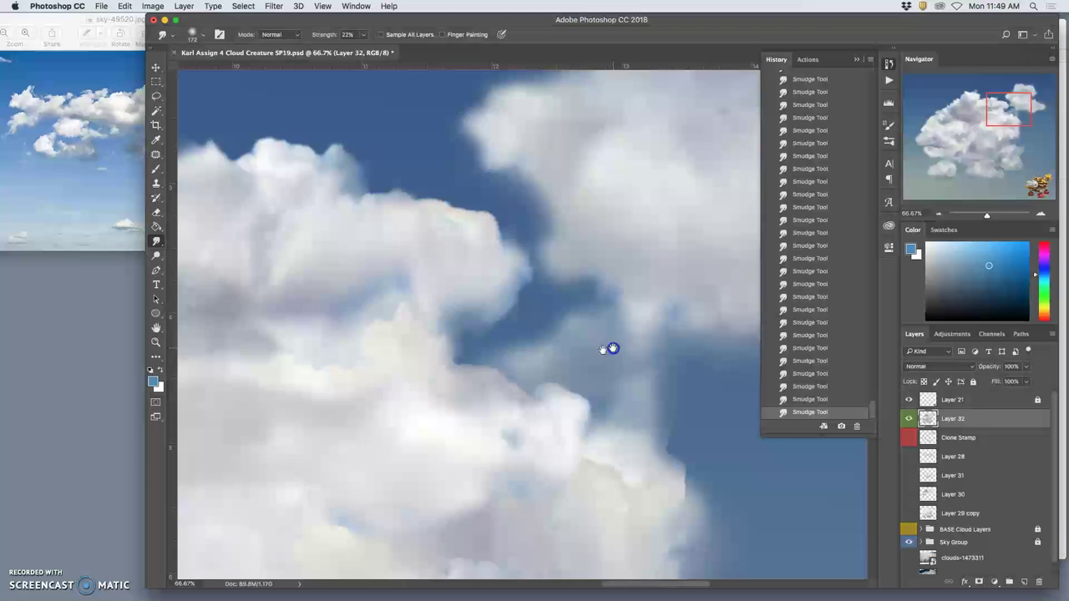
# Step: Smudge the underside of the tail cloud and the thin wisp linking it to the rump on Layer 32
pyautogui.moveTo(606, 351); pyautogui.dragTo(412, 341)
pyautogui.moveTo(484, 355)
pyautogui.mouseDown()
pyautogui.moveTo(512, 366)
pyautogui.moveTo(472, 446)
pyautogui.mouseUp()
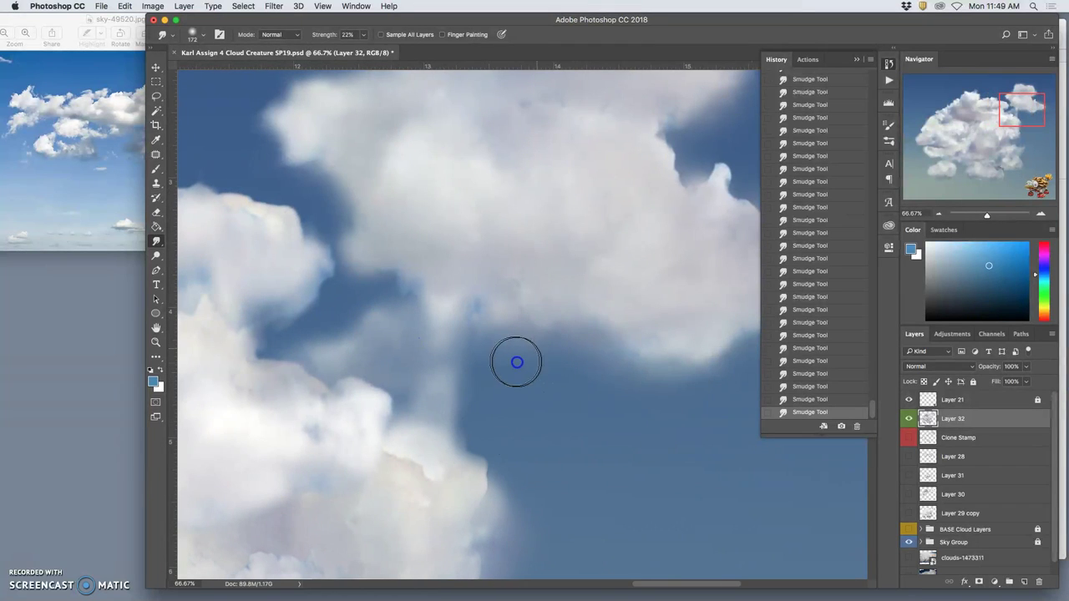
pyautogui.moveTo(517, 361)
pyautogui.mouseDown()
pyautogui.moveTo(459, 420)
pyautogui.moveTo(511, 466)
pyautogui.moveTo(496, 487)
pyautogui.moveTo(498, 460)
pyautogui.moveTo(506, 542)
pyautogui.mouseUp()
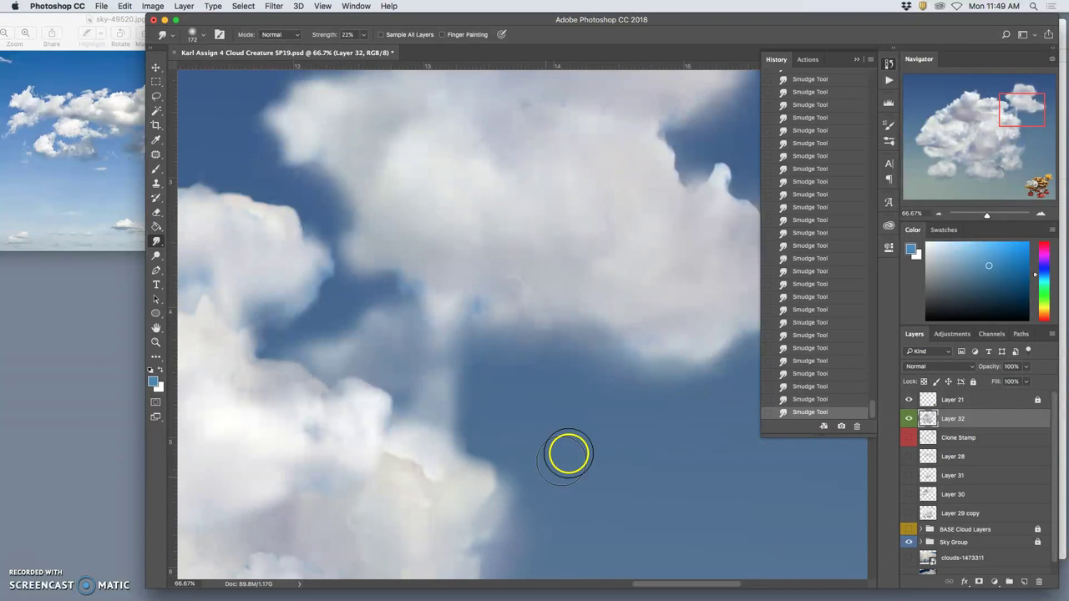
pyautogui.hscroll(5, 562, 398)
pyautogui.scroll(4, 563, 398)
pyautogui.moveTo(459, 320)
pyautogui.mouseDown()
pyautogui.moveTo(499, 303)
pyautogui.moveTo(498, 333)
pyautogui.moveTo(545, 282)
pyautogui.mouseUp()
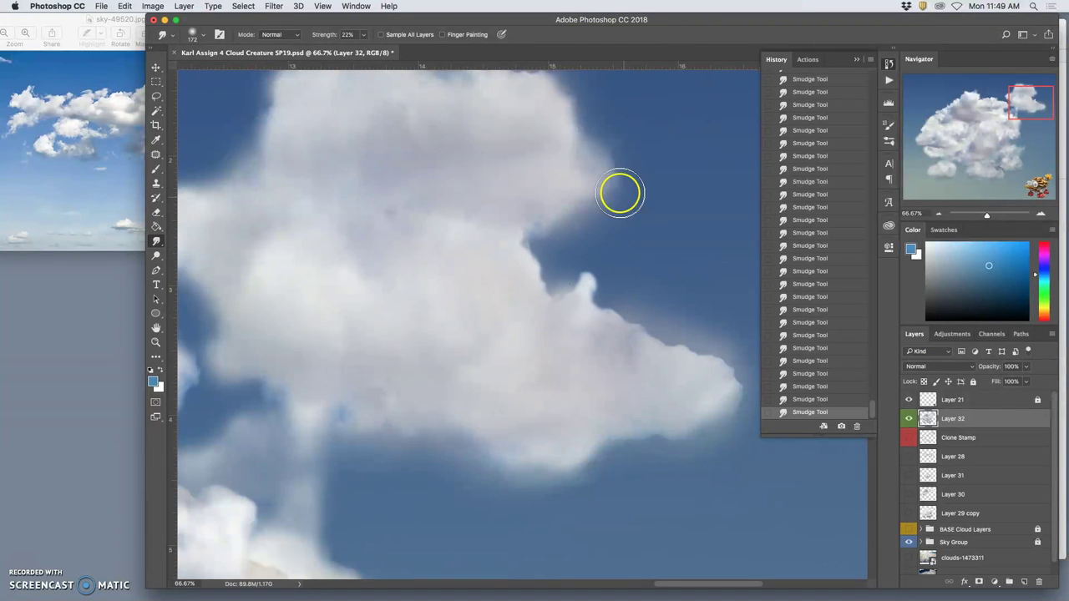
# Step: Smudge the tail cloud's upper lobe, pulling its outer side into a feathered point and softening its top outline
pyautogui.moveTo(620, 193)
pyautogui.mouseDown()
pyautogui.moveTo(637, 150)
pyautogui.moveTo(679, 132)
pyautogui.mouseUp()
pyautogui.moveTo(598, 155)
pyautogui.mouseDown()
pyautogui.moveTo(638, 134)
pyautogui.moveTo(668, 132)
pyautogui.moveTo(591, 162)
pyautogui.moveTo(676, 141)
pyautogui.mouseUp()
pyautogui.scroll(5, 736, 115)
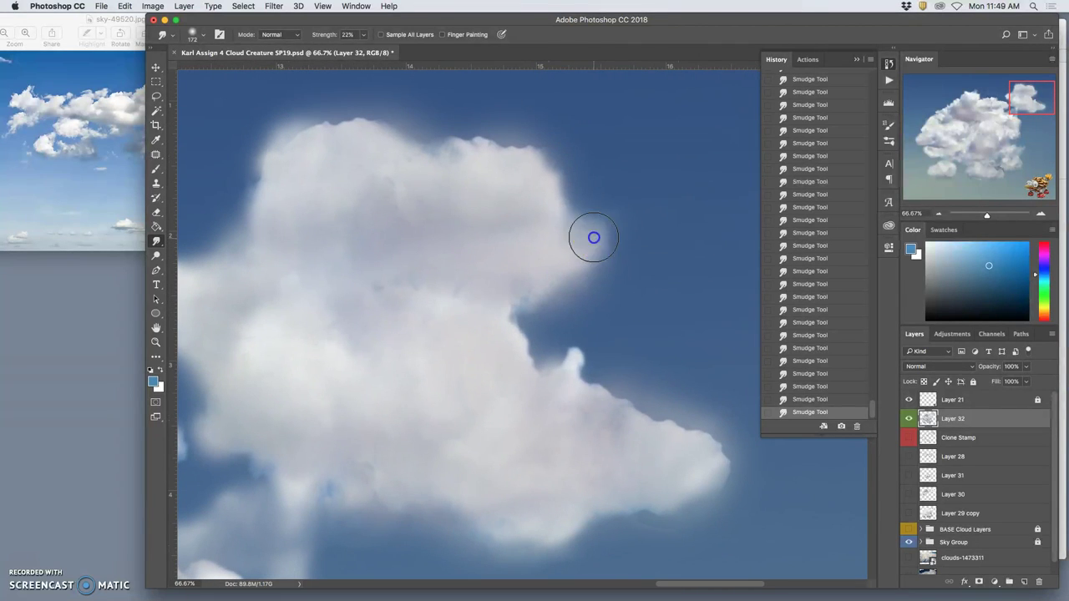
pyautogui.moveTo(592, 222)
pyautogui.mouseDown()
pyautogui.moveTo(610, 190)
pyautogui.moveTo(514, 138)
pyautogui.moveTo(538, 132)
pyautogui.moveTo(426, 159)
pyautogui.moveTo(391, 128)
pyautogui.moveTo(342, 129)
pyautogui.mouseUp()
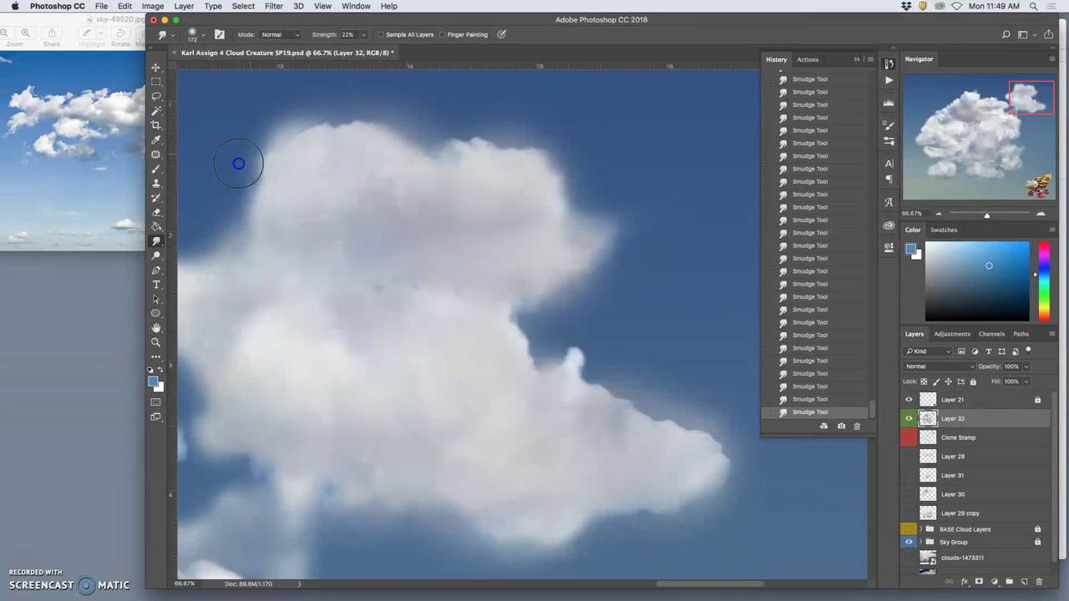
pyautogui.moveTo(287, 150)
pyautogui.mouseDown()
pyautogui.moveTo(286, 137)
pyautogui.moveTo(382, 222)
pyautogui.mouseUp()
pyautogui.moveTo(495, 323); pyautogui.dragTo(504, 250)
pyautogui.moveTo(576, 279)
pyautogui.mouseDown()
pyautogui.moveTo(565, 281)
pyautogui.moveTo(567, 298)
pyautogui.moveTo(618, 278)
pyautogui.moveTo(592, 262)
pyautogui.moveTo(565, 264)
pyautogui.moveTo(353, 363)
pyautogui.mouseUp()
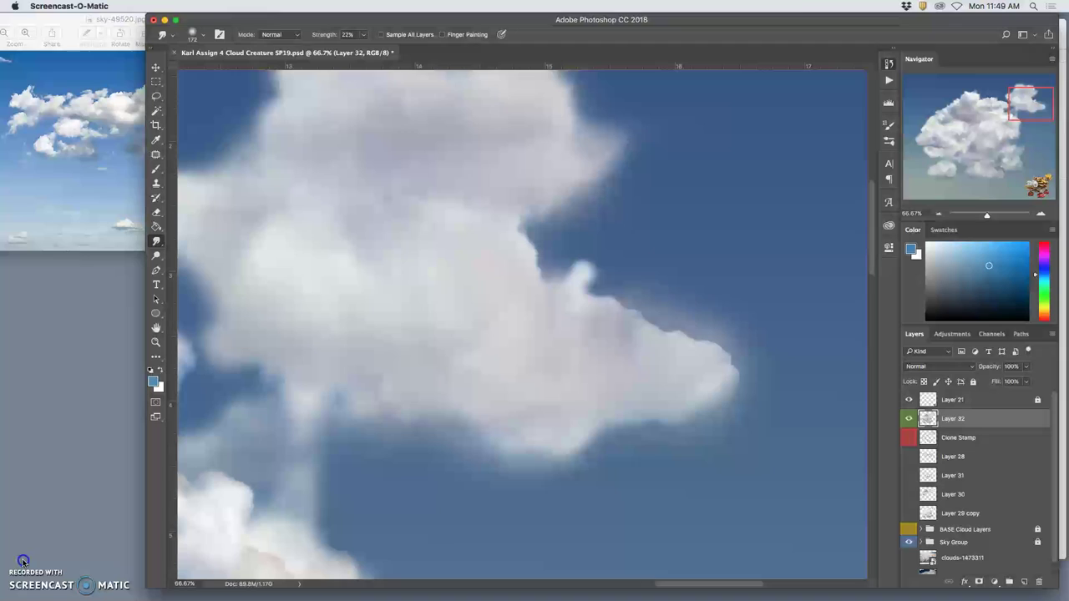
# Step: Smudge the tail cloud's long lower lobe along its upper edge and the notch beneath the upper lobe
pyautogui.click(666, 335)
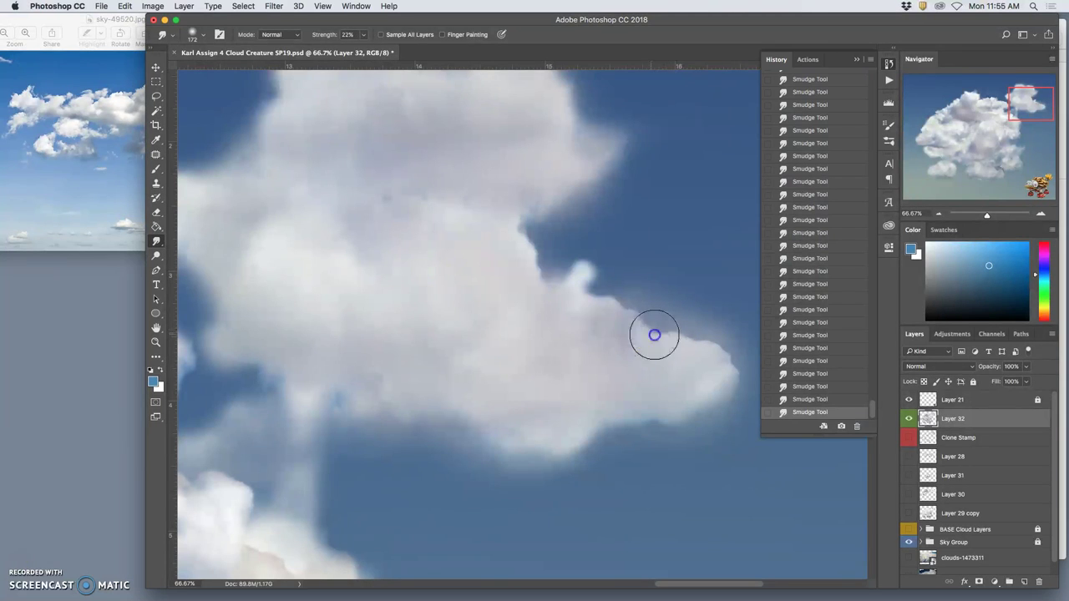
pyautogui.moveTo(655, 335)
pyautogui.mouseDown()
pyautogui.moveTo(604, 341)
pyautogui.moveTo(682, 346)
pyautogui.mouseUp()
pyautogui.moveTo(632, 423); pyautogui.dragTo(656, 428)
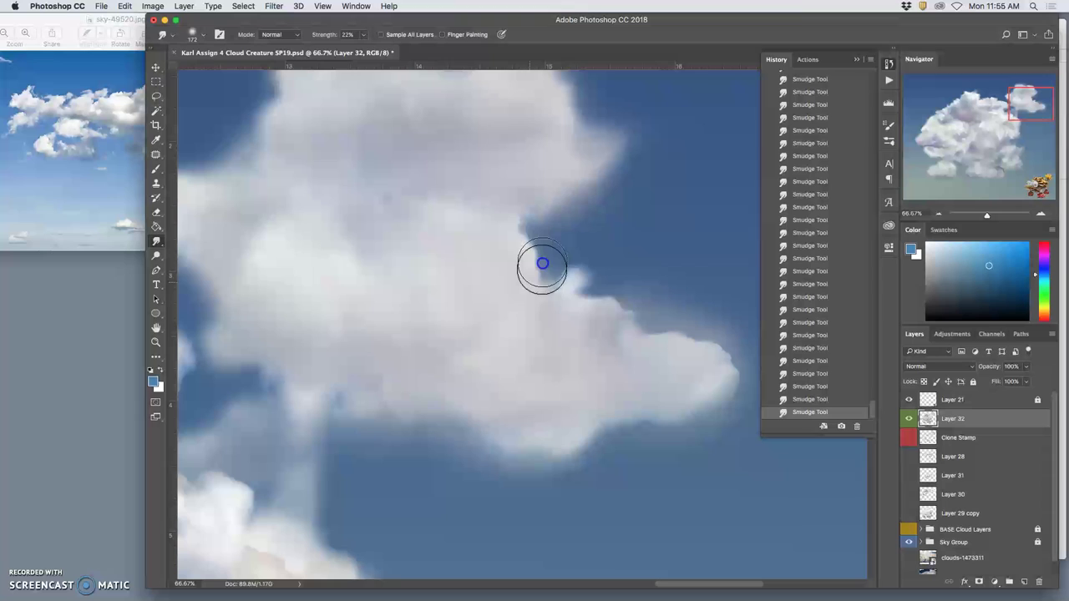
pyautogui.moveTo(544, 286)
pyautogui.mouseDown()
pyautogui.moveTo(603, 313)
pyautogui.moveTo(623, 308)
pyautogui.moveTo(539, 284)
pyautogui.mouseUp()
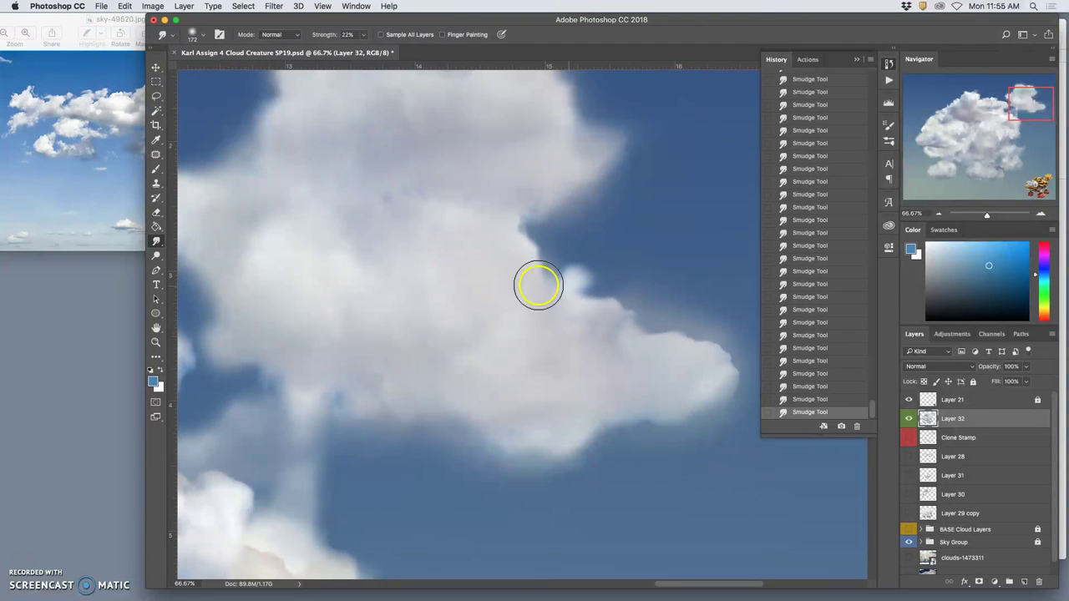
# Step: Lightly erase the small hard nub in the notch between the tail cloud's two lobes
pyautogui.click(157, 213)
pyautogui.moveTo(606, 251); pyautogui.dragTo(578, 268)
pyautogui.moveTo(574, 270)
pyautogui.mouseDown()
pyautogui.moveTo(595, 259)
pyautogui.moveTo(571, 273)
pyautogui.mouseUp()
pyautogui.moveTo(596, 257); pyautogui.dragTo(579, 267)
pyautogui.moveTo(604, 250); pyautogui.dragTo(582, 262)
pyautogui.moveTo(601, 254); pyautogui.dragTo(584, 264)
pyautogui.moveTo(594, 255); pyautogui.dragTo(576, 268)
# Step: Enlarge the Eraser to 492 px and fade the tail cloud's upper lobe and lower edge at 13% opacity
pyautogui.press('super+minus')
pyautogui.press('super+minus')
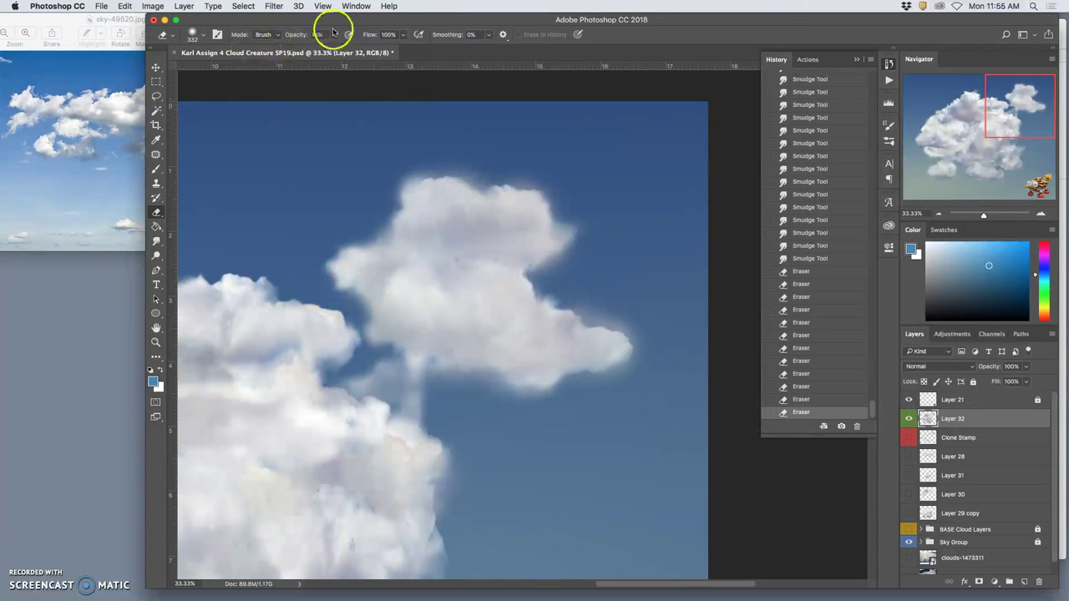
pyautogui.click(204, 38)
pyautogui.click(271, 68)
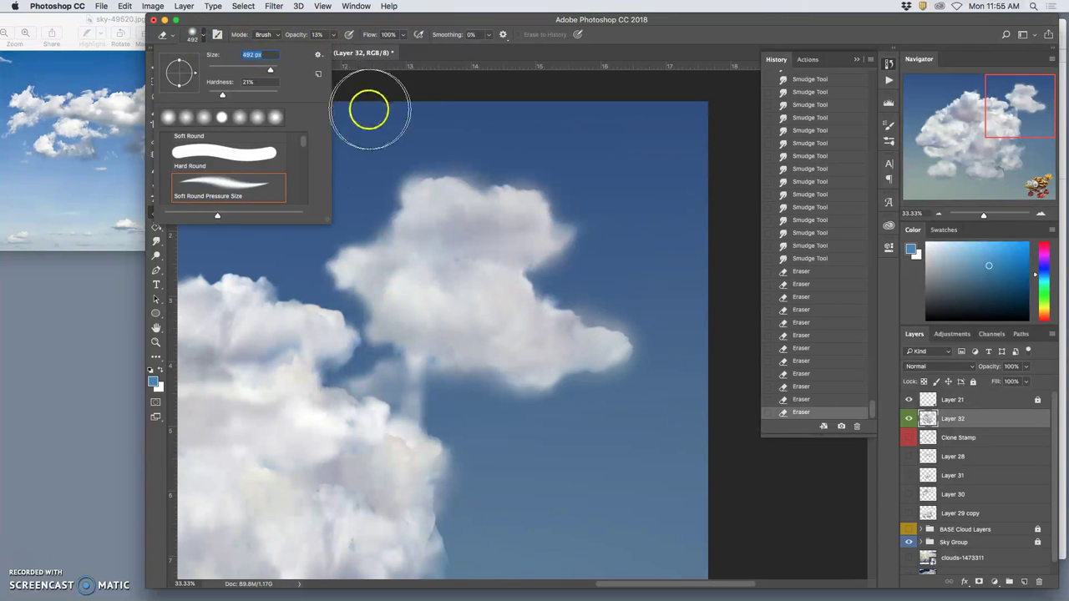
pyautogui.moveTo(421, 195)
pyautogui.mouseDown()
pyautogui.moveTo(551, 211)
pyautogui.moveTo(618, 345)
pyautogui.moveTo(576, 375)
pyautogui.moveTo(554, 287)
pyautogui.moveTo(432, 224)
pyautogui.moveTo(286, 230)
pyautogui.moveTo(327, 255)
pyautogui.moveTo(459, 284)
pyautogui.mouseUp()
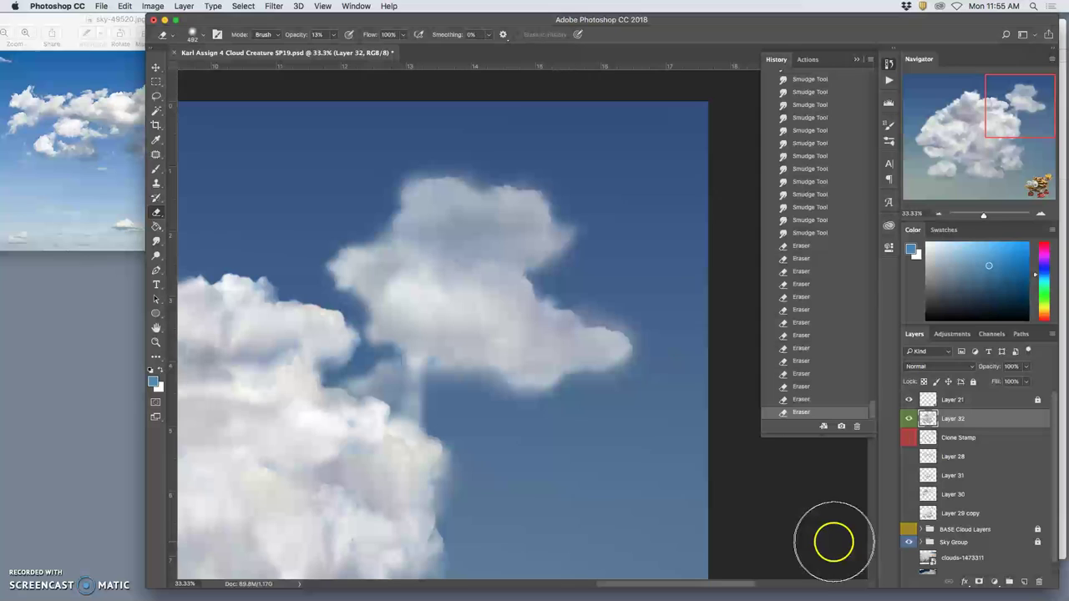
pyautogui.click(909, 419)
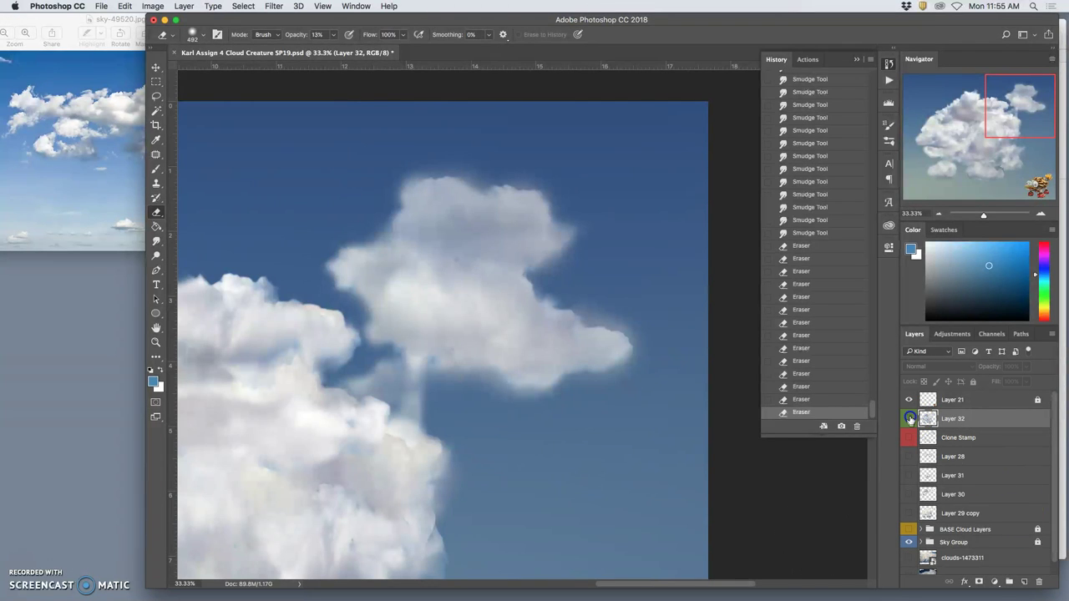
pyautogui.click(909, 419)
pyautogui.moveTo(549, 318); pyautogui.dragTo(525, 401)
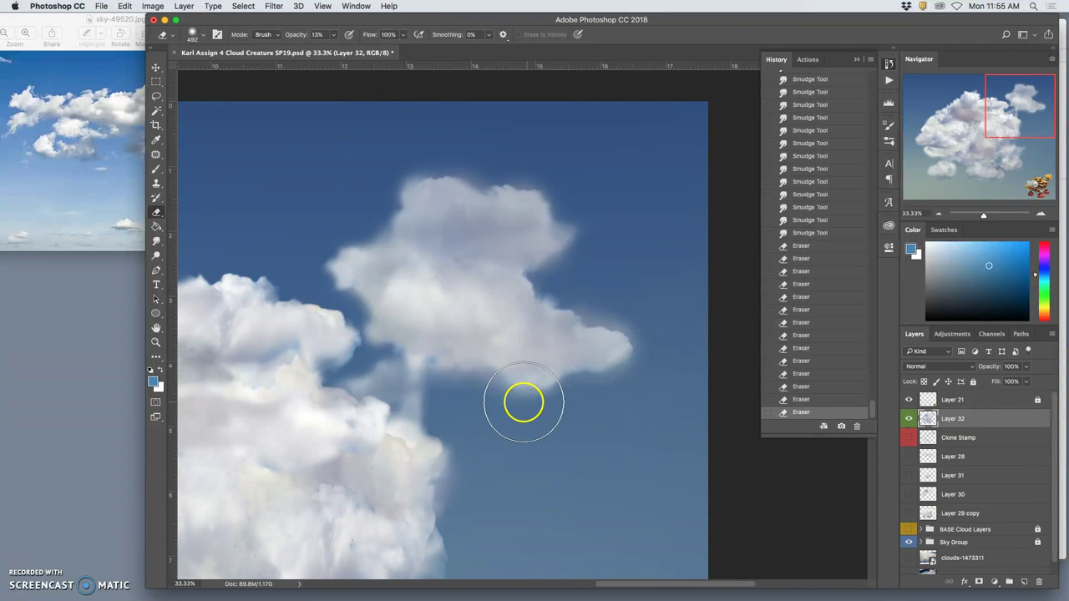
# Step: Fade the rear edge of the rump with the Eraser and smudge its puffs into softer shapes
pyautogui.moveTo(555, 460); pyautogui.dragTo(641, 324)
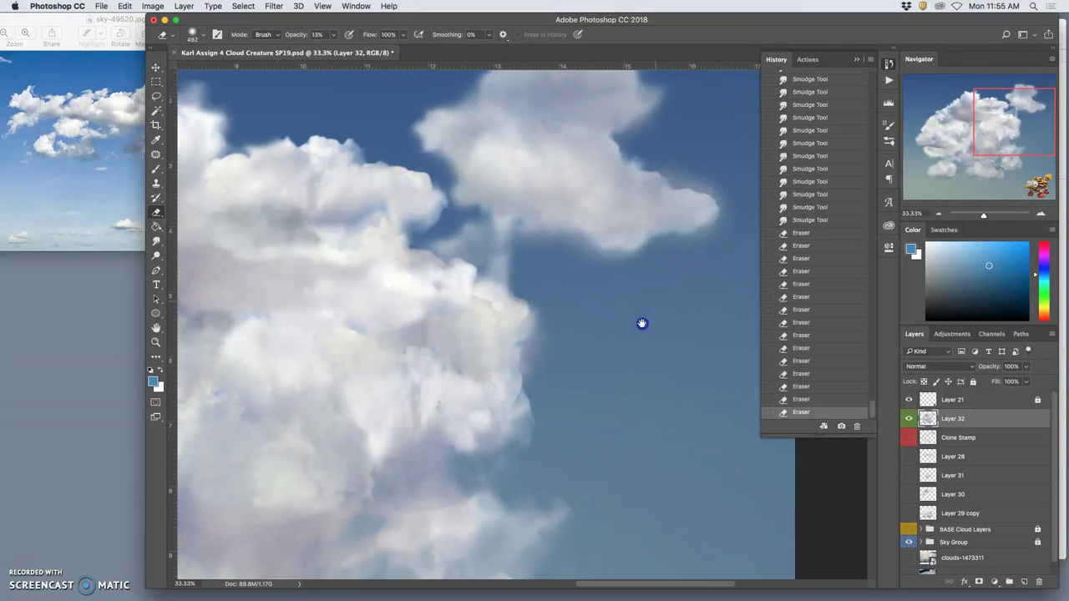
pyautogui.moveTo(539, 364); pyautogui.dragTo(521, 399)
pyautogui.moveTo(532, 387); pyautogui.dragTo(528, 400)
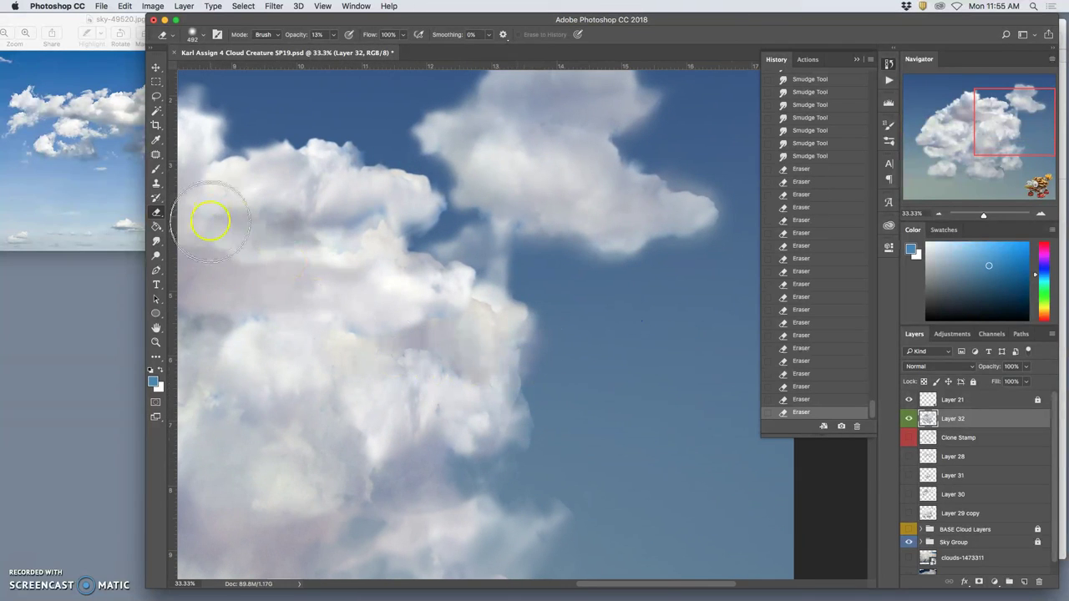
pyautogui.click(155, 240)
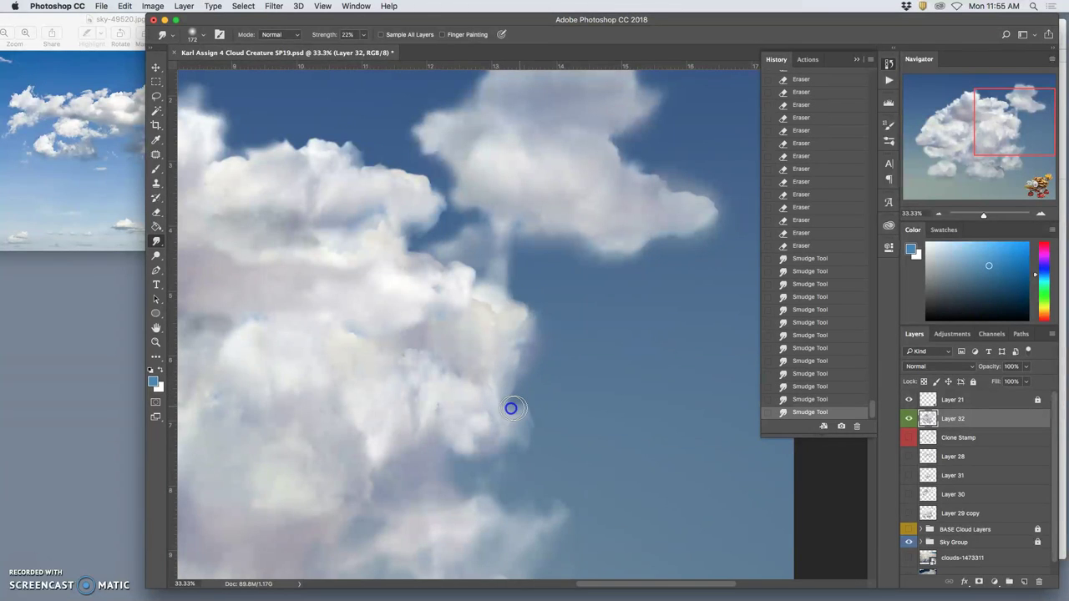
pyautogui.moveTo(465, 296); pyautogui.dragTo(407, 249)
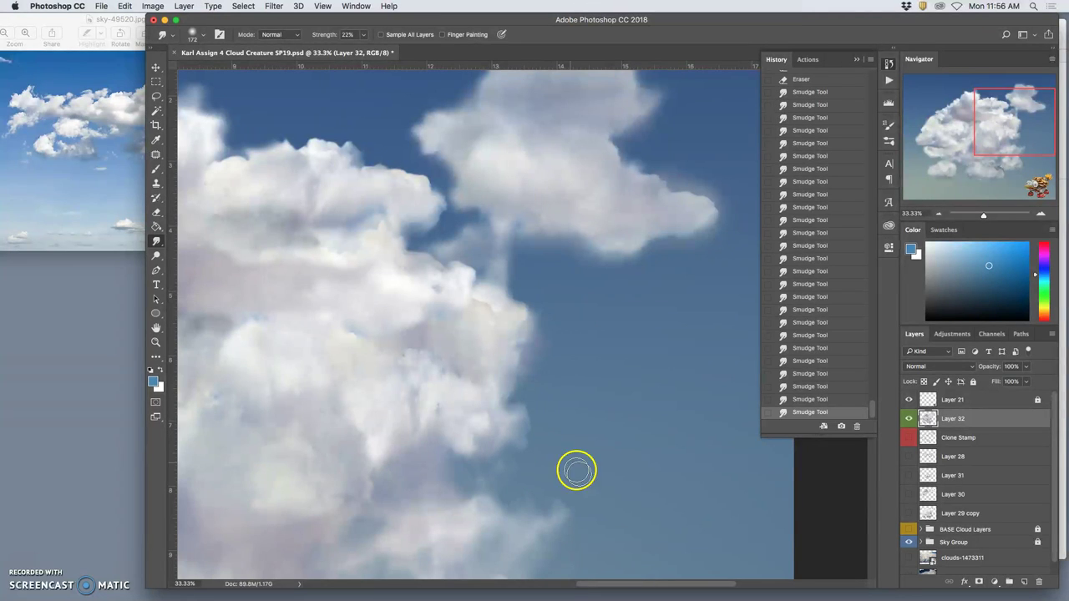
# Step: Erase lightly along the rear of the rump, the wisp below the tail and the hind leg cloud
pyautogui.click(153, 218)
pyautogui.moveTo(515, 399)
pyautogui.mouseDown()
pyautogui.moveTo(526, 384)
pyautogui.moveTo(534, 432)
pyautogui.moveTo(543, 354)
pyautogui.moveTo(528, 302)
pyautogui.mouseUp()
pyautogui.moveTo(528, 302); pyautogui.dragTo(523, 269)
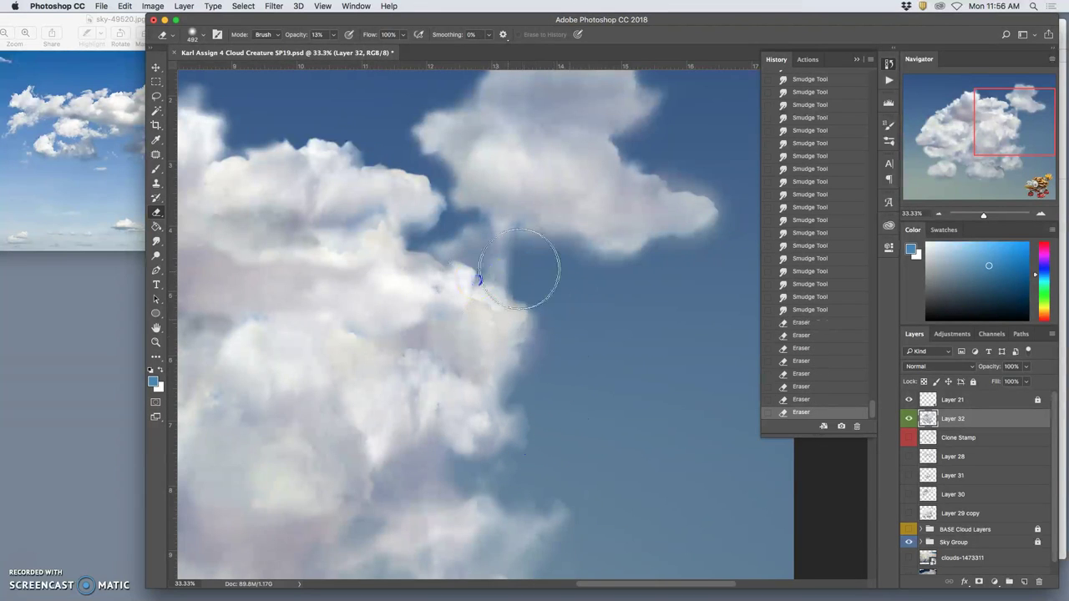
pyautogui.press('space')
pyautogui.moveTo(611, 412); pyautogui.dragTo(639, 214)
pyautogui.moveTo(571, 292)
pyautogui.mouseDown()
pyautogui.moveTo(570, 246)
pyautogui.moveTo(604, 289)
pyautogui.moveTo(546, 389)
pyautogui.moveTo(531, 380)
pyautogui.moveTo(548, 396)
pyautogui.moveTo(429, 377)
pyautogui.mouseUp()
# Step: Smudge the outline of the rounded hind leg cloud into uneven puffs, including its inner and lower edges
pyautogui.click(157, 242)
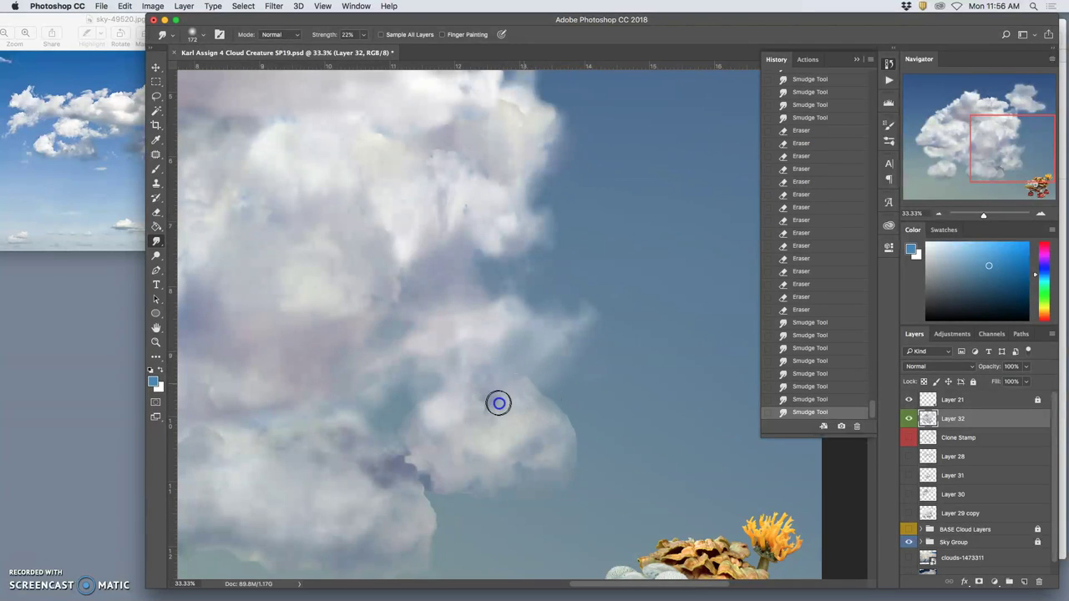
pyautogui.moveTo(510, 397); pyautogui.dragTo(585, 417)
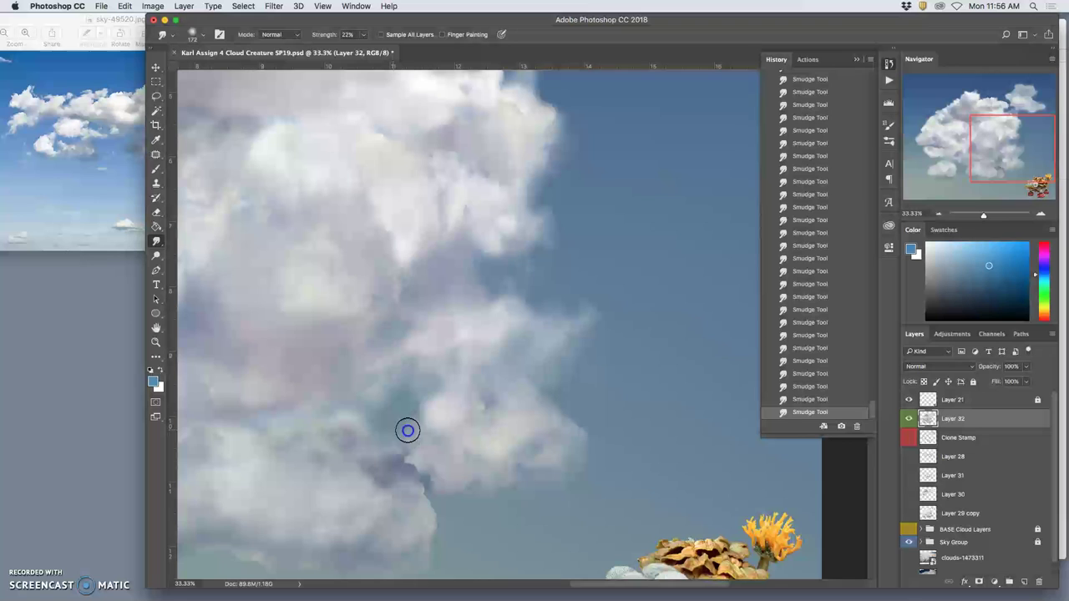
pyautogui.moveTo(396, 441)
pyautogui.mouseDown()
pyautogui.moveTo(484, 452)
pyautogui.moveTo(559, 326)
pyautogui.moveTo(445, 241)
pyautogui.moveTo(454, 397)
pyautogui.moveTo(444, 387)
pyautogui.moveTo(425, 448)
pyautogui.moveTo(465, 446)
pyautogui.mouseUp()
pyautogui.scroll(-5, 575, 341)
pyautogui.hscroll(-5, 575, 342)
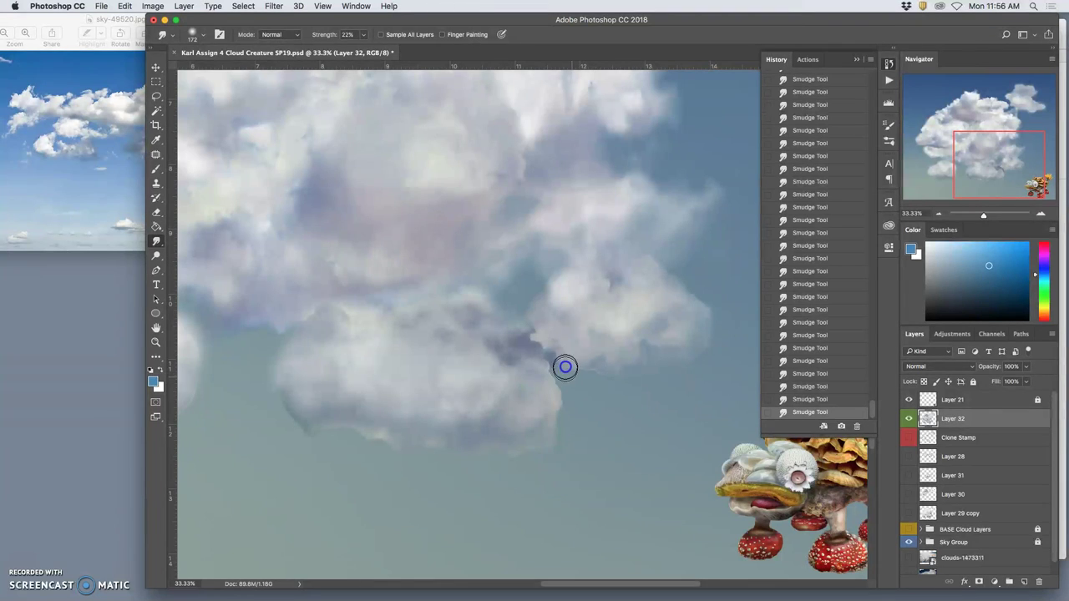
pyautogui.moveTo(552, 364); pyautogui.dragTo(663, 368)
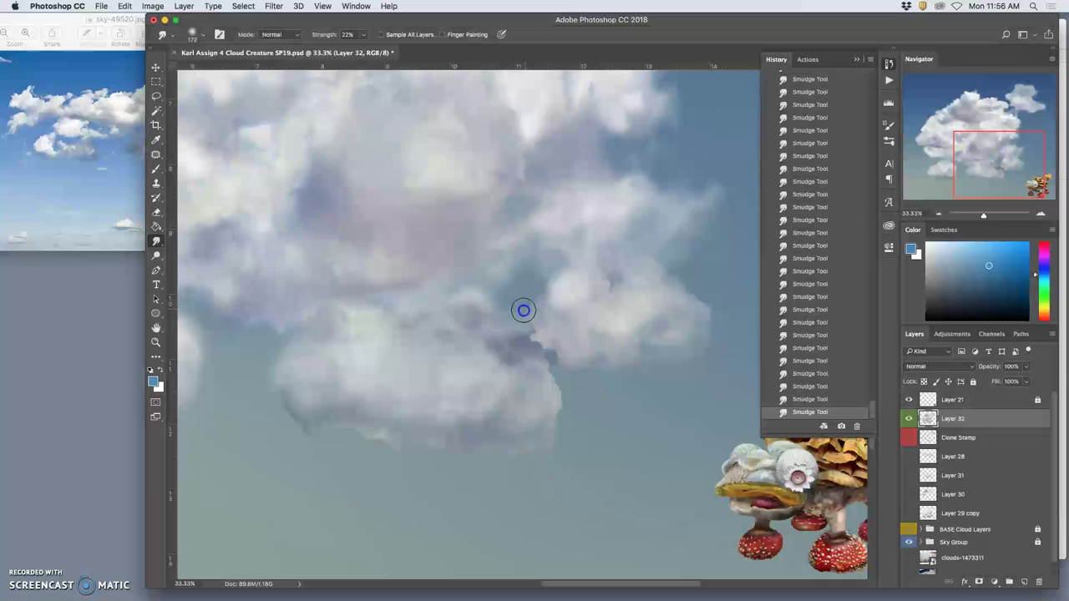
# Step: Smudge the top, underside and rear end of the wide leg cloud hanging beneath the belly
pyautogui.moveTo(483, 286)
pyautogui.mouseDown()
pyautogui.moveTo(358, 317)
pyautogui.moveTo(319, 310)
pyautogui.moveTo(309, 358)
pyautogui.mouseUp()
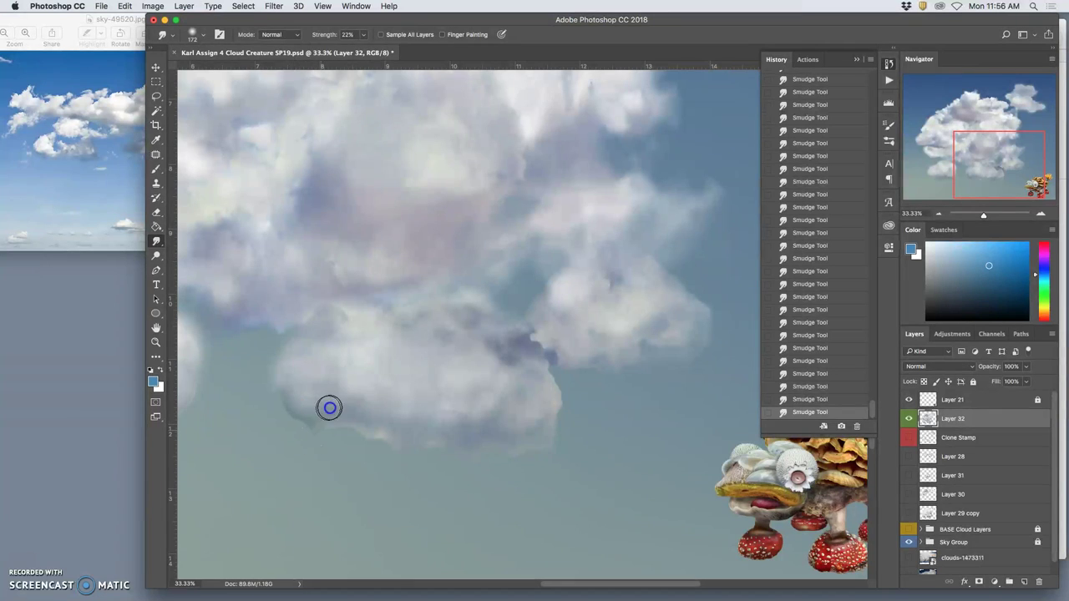
pyautogui.moveTo(330, 422); pyautogui.dragTo(346, 416)
pyautogui.moveTo(279, 378)
pyautogui.mouseDown()
pyautogui.moveTo(256, 397)
pyautogui.moveTo(290, 386)
pyautogui.moveTo(273, 386)
pyautogui.moveTo(284, 398)
pyautogui.moveTo(261, 386)
pyautogui.moveTo(336, 408)
pyautogui.moveTo(388, 439)
pyautogui.moveTo(375, 440)
pyautogui.moveTo(370, 426)
pyautogui.moveTo(430, 449)
pyautogui.mouseUp()
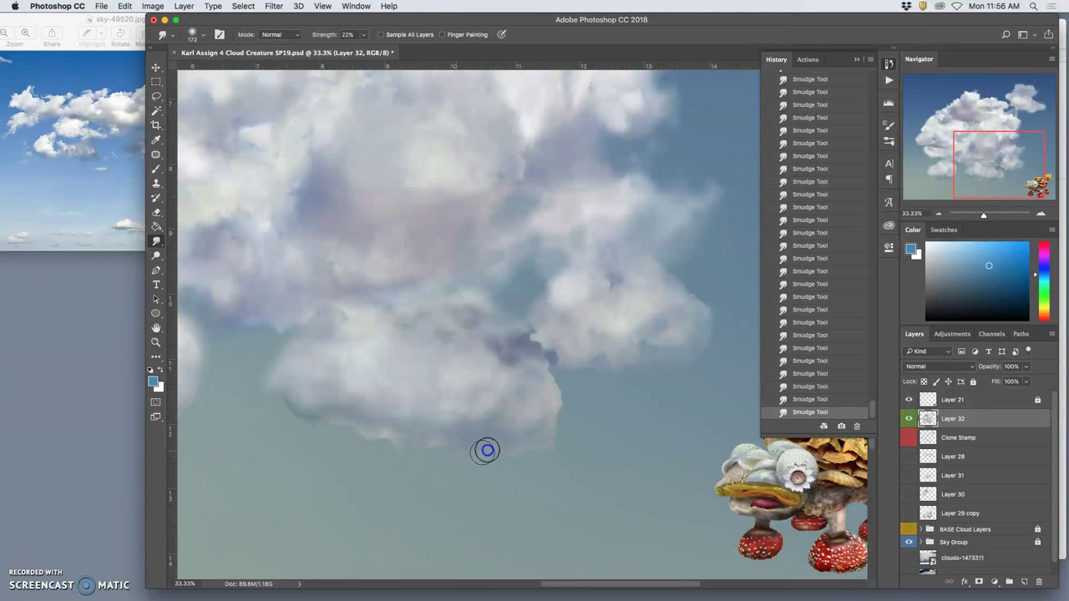
pyautogui.moveTo(527, 447)
pyautogui.mouseDown()
pyautogui.moveTo(549, 446)
pyautogui.moveTo(559, 415)
pyautogui.mouseUp()
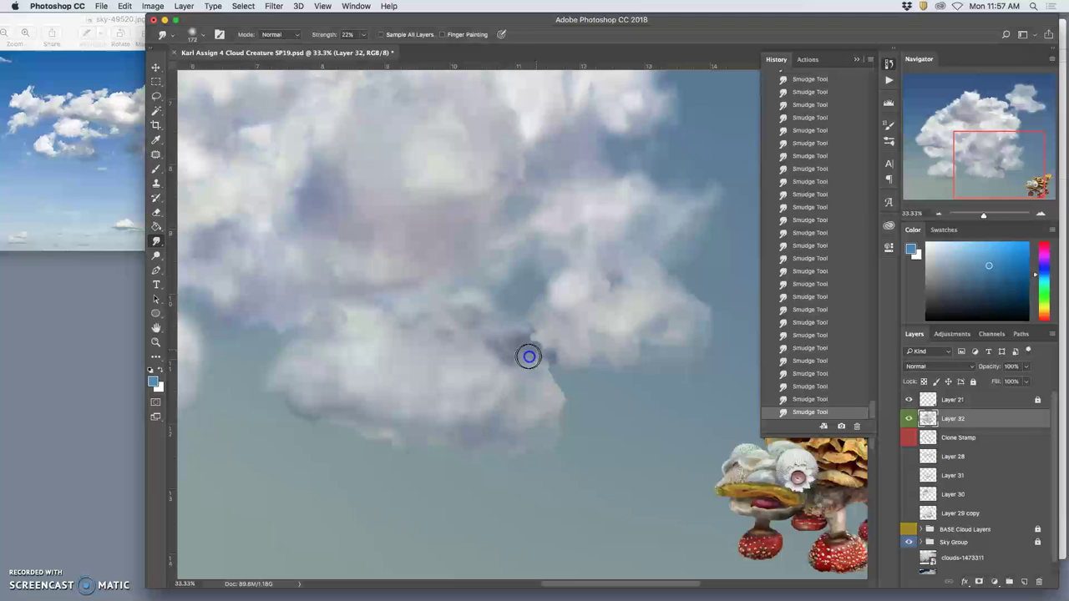
pyautogui.moveTo(529, 357); pyautogui.dragTo(538, 343)
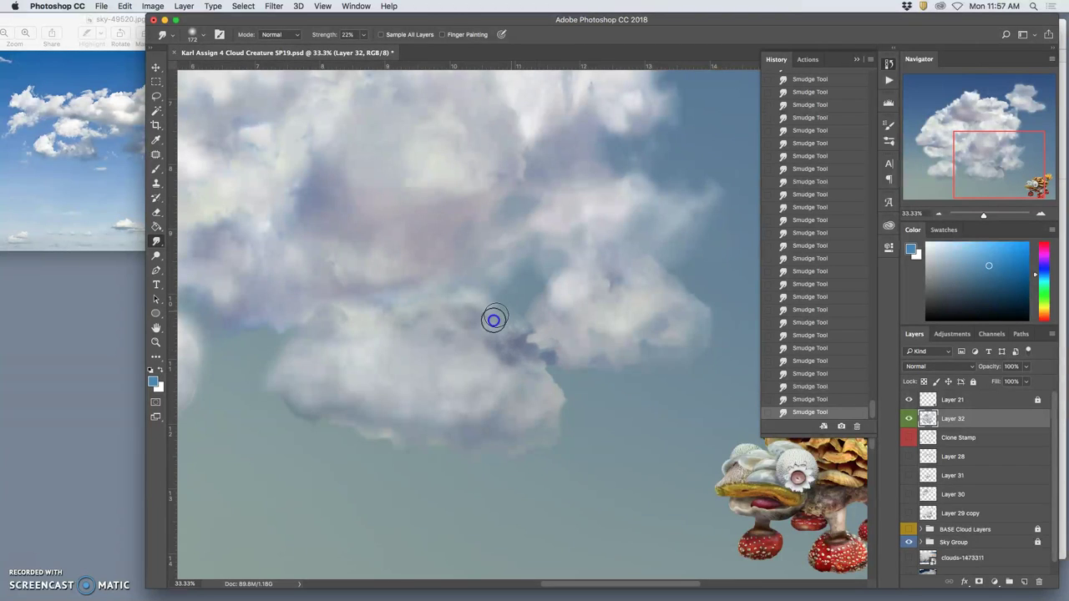
pyautogui.moveTo(290, 339); pyautogui.dragTo(336, 332)
pyautogui.moveTo(391, 370); pyautogui.dragTo(511, 341)
# Step: Fade the underside and both ends of the wide leg cloud beneath the belly with the 13% opacity Eraser
pyautogui.click(158, 213)
pyautogui.moveTo(704, 399); pyautogui.dragTo(698, 409)
pyautogui.moveTo(698, 408); pyautogui.dragTo(687, 404)
pyautogui.moveTo(678, 408); pyautogui.dragTo(656, 417)
pyautogui.moveTo(651, 418); pyautogui.dragTo(621, 430)
pyautogui.moveTo(612, 434); pyautogui.dragTo(563, 433)
pyautogui.moveTo(534, 426); pyautogui.dragTo(486, 411)
pyautogui.moveTo(479, 409)
pyautogui.mouseDown()
pyautogui.moveTo(499, 406)
pyautogui.moveTo(477, 406)
pyautogui.mouseUp()
pyautogui.moveTo(467, 407); pyautogui.dragTo(434, 398)
pyautogui.moveTo(488, 410); pyautogui.dragTo(521, 414)
pyautogui.moveTo(686, 400)
pyautogui.mouseDown()
pyautogui.moveTo(705, 401)
pyautogui.moveTo(696, 405)
pyautogui.mouseUp()
pyautogui.moveTo(675, 416); pyautogui.dragTo(591, 440)
pyautogui.moveTo(542, 436); pyautogui.dragTo(418, 400)
pyautogui.moveTo(382, 335); pyautogui.dragTo(390, 338)
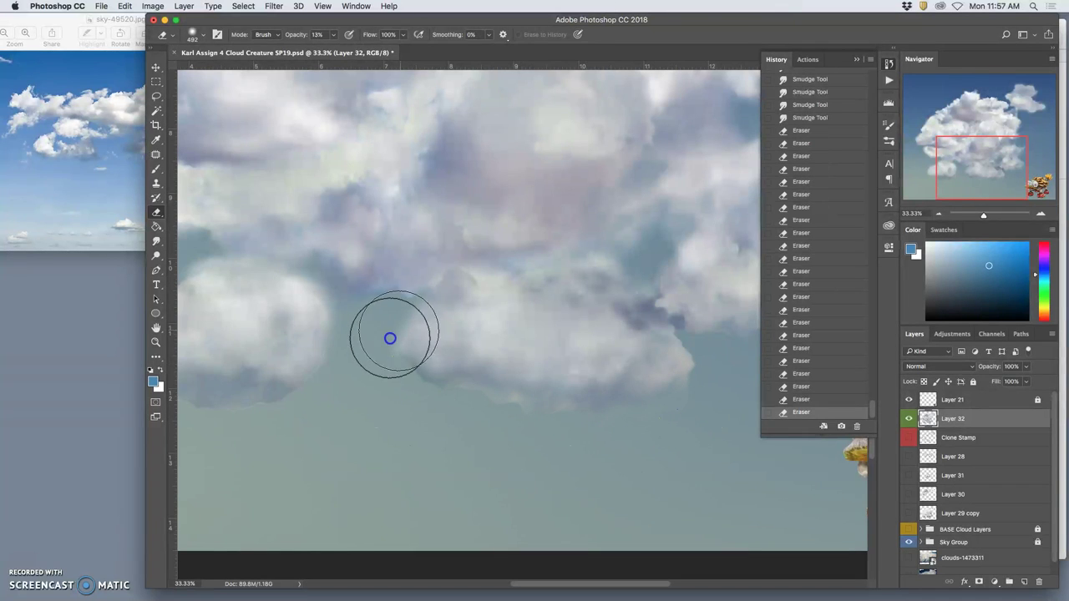
# Step: Smudge the lower edge of the front belly cloud and the notch above the detached front foot cloud
pyautogui.press('space')
pyautogui.moveTo(478, 416); pyautogui.dragTo(635, 427)
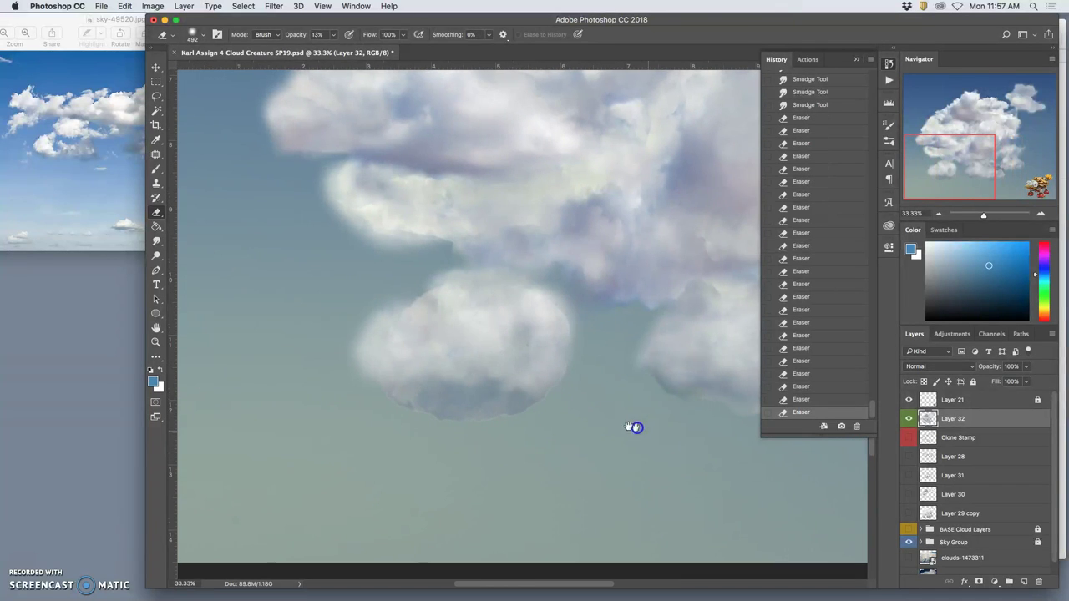
pyautogui.click(157, 184)
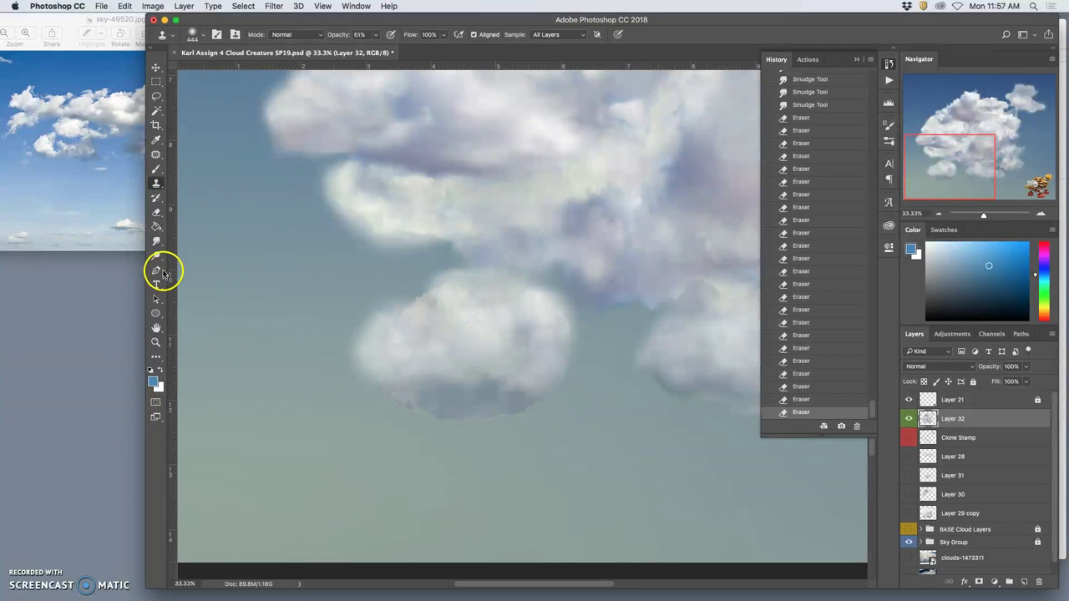
pyautogui.click(156, 241)
pyautogui.moveTo(450, 256); pyautogui.dragTo(441, 245)
pyautogui.moveTo(446, 248); pyautogui.dragTo(441, 241)
pyautogui.moveTo(447, 246)
pyautogui.mouseDown()
pyautogui.moveTo(464, 250)
pyautogui.moveTo(456, 247)
pyautogui.mouseUp()
pyautogui.moveTo(456, 247)
pyautogui.mouseDown()
pyautogui.moveTo(422, 239)
pyautogui.moveTo(435, 238)
pyautogui.moveTo(361, 218)
pyautogui.mouseUp()
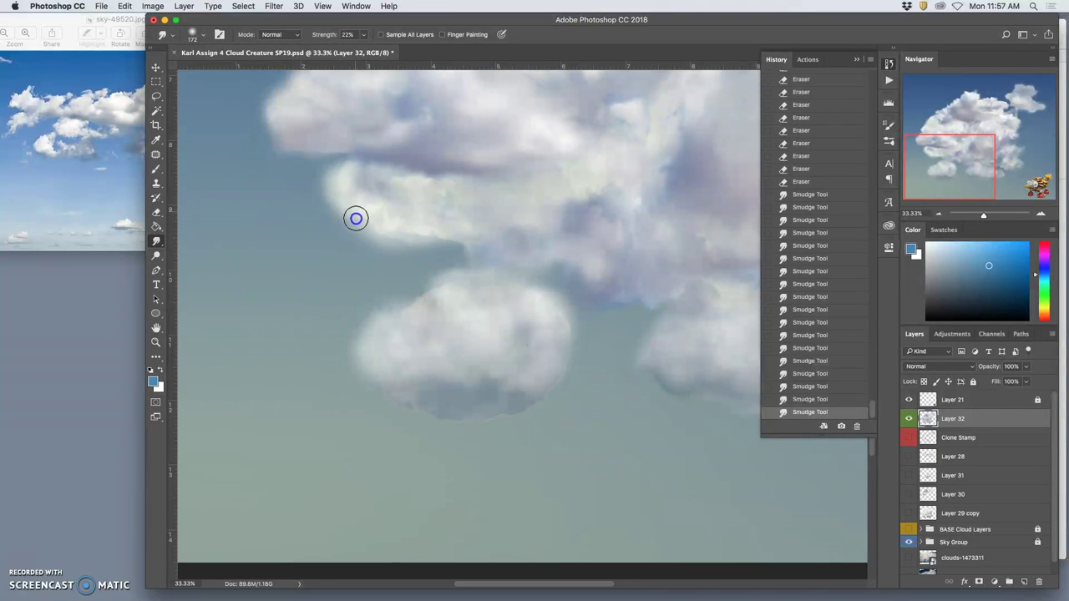
# Step: Smudge the outline of the detached oval front foot cloud, breaking up its top, side and dark bottom edge
pyautogui.click(506, 292)
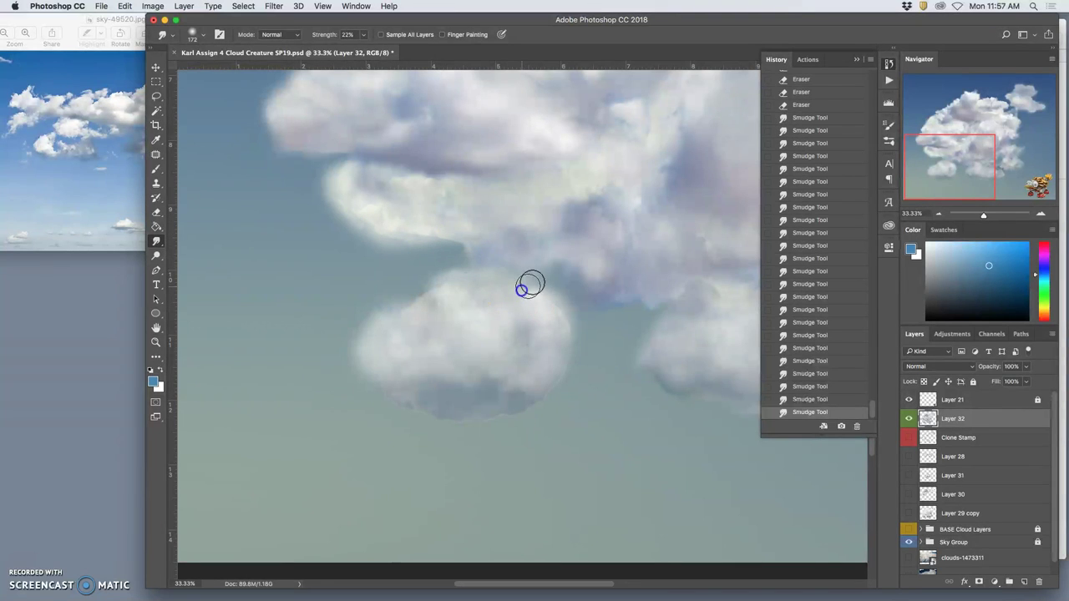
pyautogui.moveTo(543, 287); pyautogui.dragTo(534, 314)
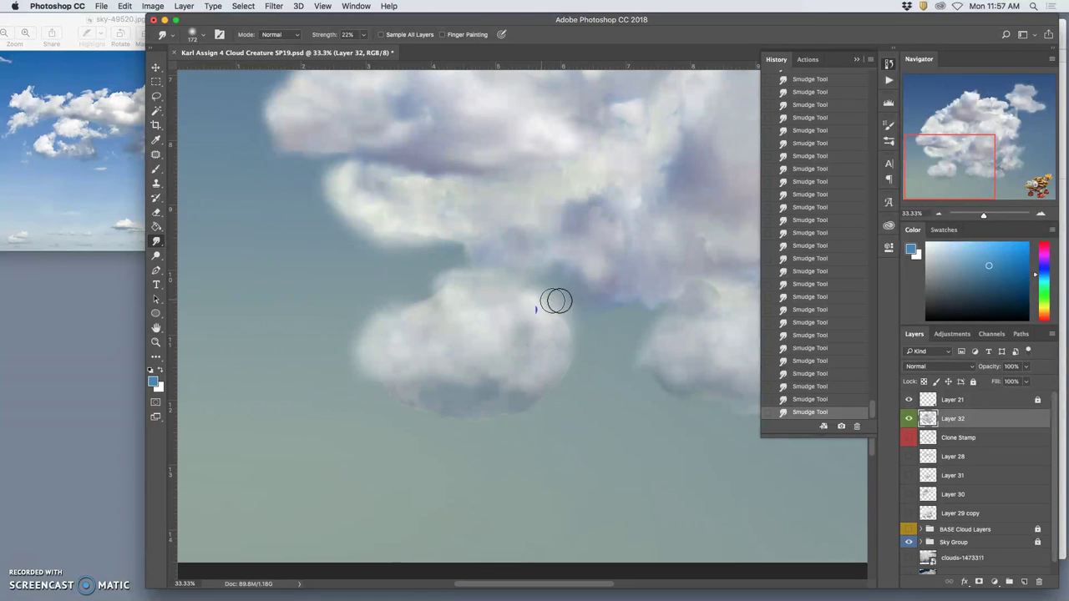
pyautogui.moveTo(570, 329)
pyautogui.mouseDown()
pyautogui.moveTo(542, 303)
pyautogui.moveTo(512, 311)
pyautogui.moveTo(496, 349)
pyautogui.mouseUp()
pyautogui.moveTo(477, 410); pyautogui.dragTo(505, 408)
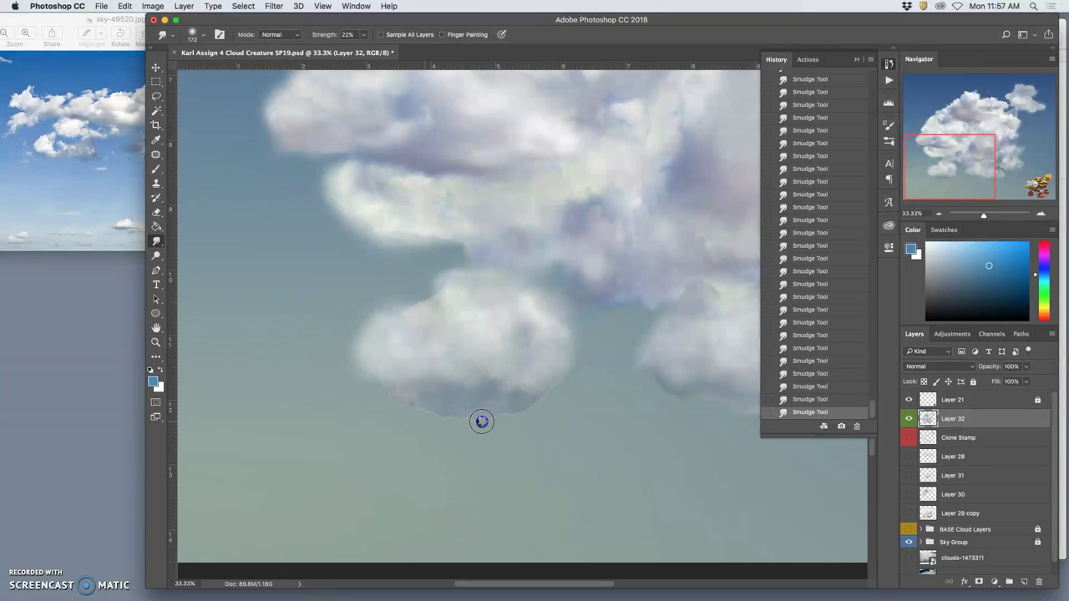
# Step: Fade the dark underside of the detached front foot cloud with the 13% opacity Eraser
pyautogui.click(156, 212)
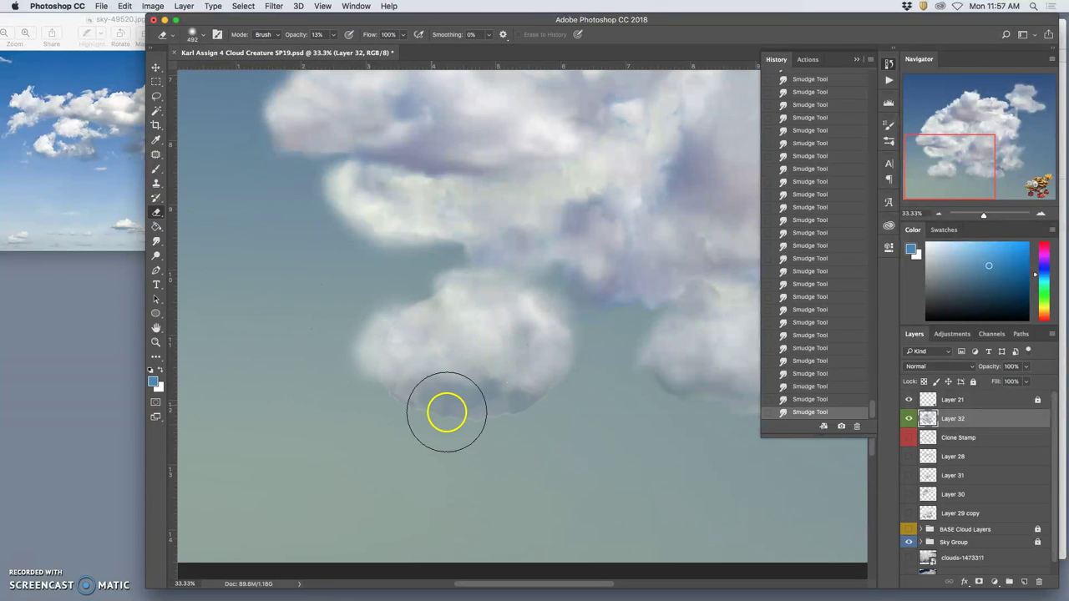
pyautogui.moveTo(446, 412)
pyautogui.mouseDown()
pyautogui.moveTo(501, 430)
pyautogui.moveTo(400, 429)
pyautogui.moveTo(490, 426)
pyautogui.moveTo(539, 410)
pyautogui.moveTo(473, 423)
pyautogui.moveTo(595, 380)
pyautogui.moveTo(565, 380)
pyautogui.moveTo(413, 429)
pyautogui.moveTo(362, 388)
pyautogui.moveTo(398, 401)
pyautogui.moveTo(376, 377)
pyautogui.moveTo(424, 415)
pyautogui.mouseUp()
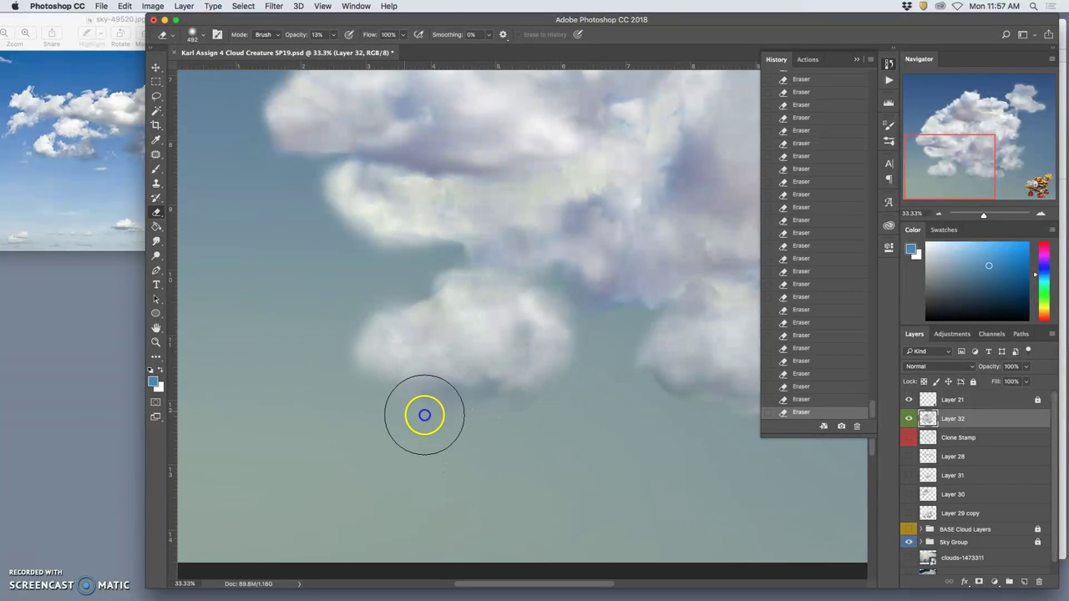
pyautogui.moveTo(582, 430); pyautogui.dragTo(450, 425)
pyautogui.moveTo(590, 411)
pyautogui.mouseDown()
pyautogui.moveTo(666, 418)
pyautogui.moveTo(609, 423)
pyautogui.moveTo(542, 399)
pyautogui.moveTo(547, 373)
pyautogui.moveTo(507, 369)
pyautogui.moveTo(506, 353)
pyautogui.moveTo(540, 367)
pyautogui.moveTo(534, 406)
pyautogui.moveTo(537, 317)
pyautogui.moveTo(510, 315)
pyautogui.moveTo(532, 398)
pyautogui.mouseUp()
# Step: Save the document and uncover the whole canvas by moving the window and collapsing the History list
pyautogui.press('super+minus')
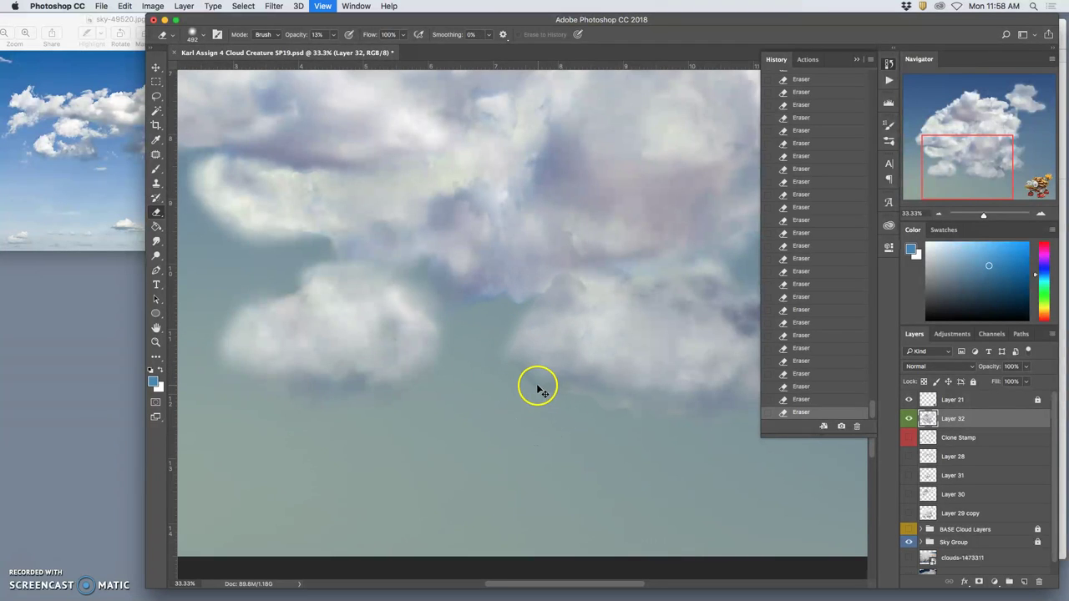
pyautogui.press('super+minus')
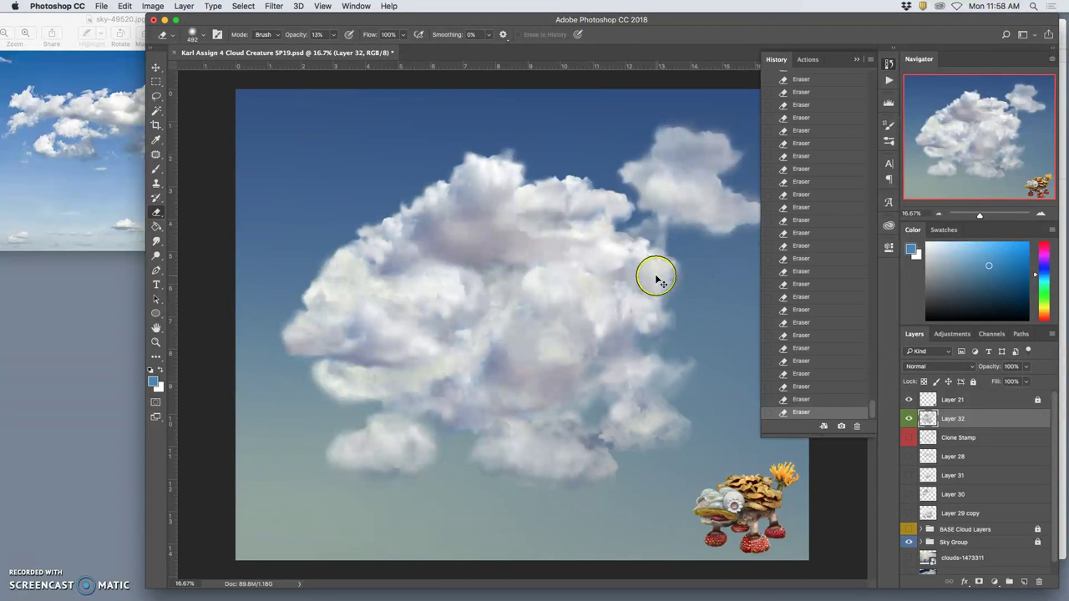
pyautogui.press('super+s')
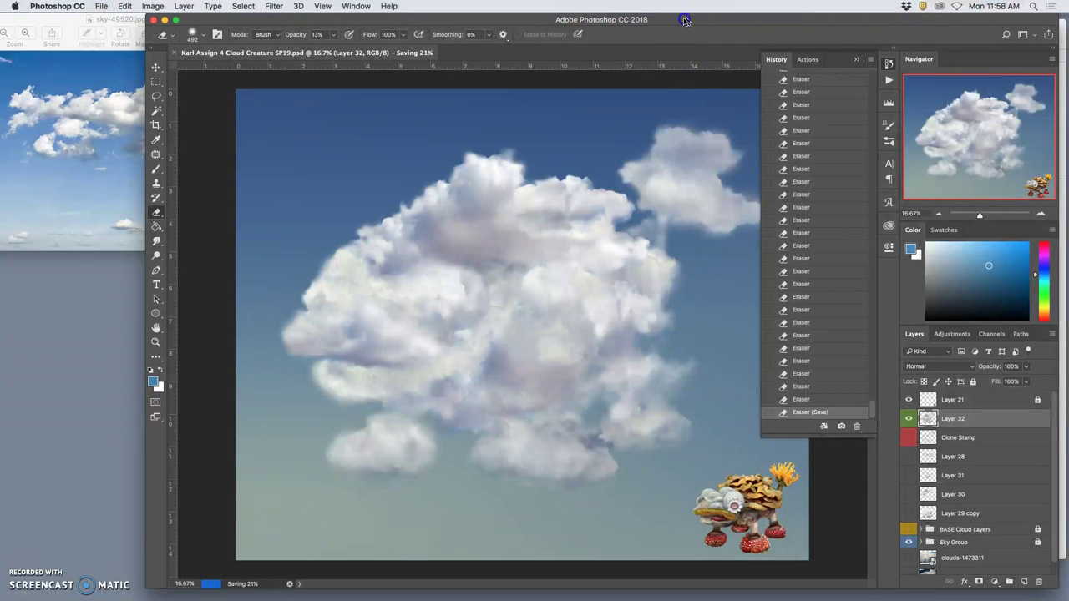
pyautogui.moveTo(684, 19); pyautogui.dragTo(624, 24)
pyautogui.click(795, 64)
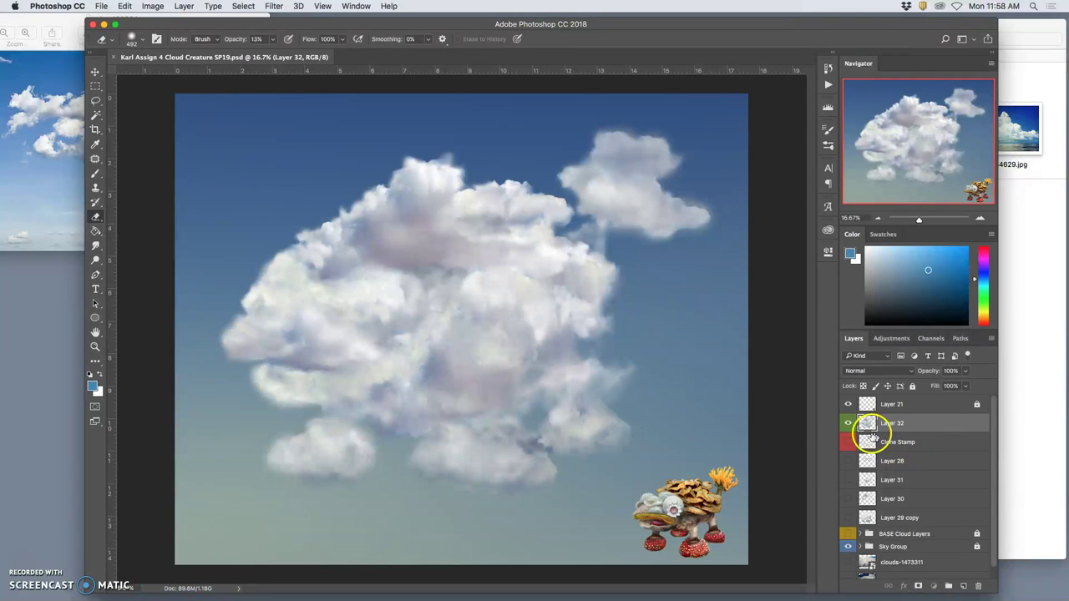
# Step: Add a new layer above Layer 32 with an inverted Magic Wand selection of the empty sky around the cloud creature
pyautogui.click(847, 424)
pyautogui.click(847, 423)
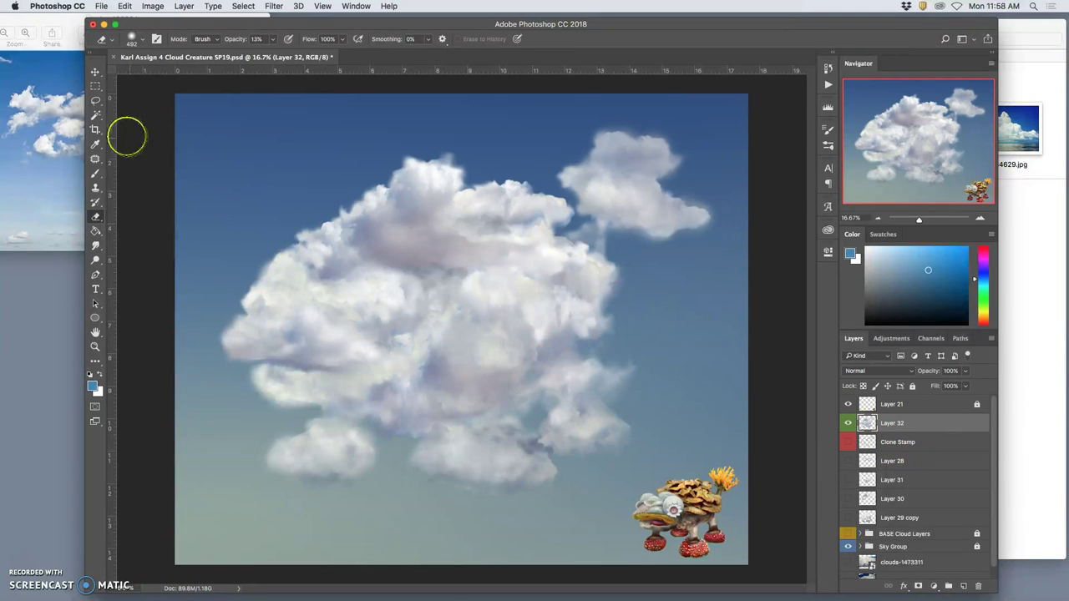
pyautogui.click(96, 115)
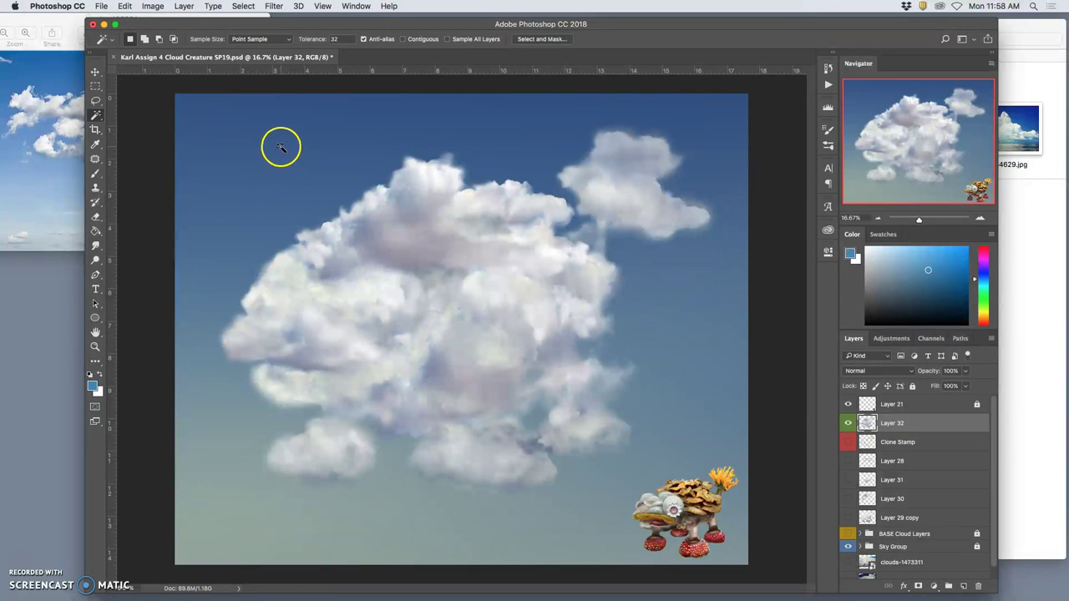
pyautogui.click(274, 152)
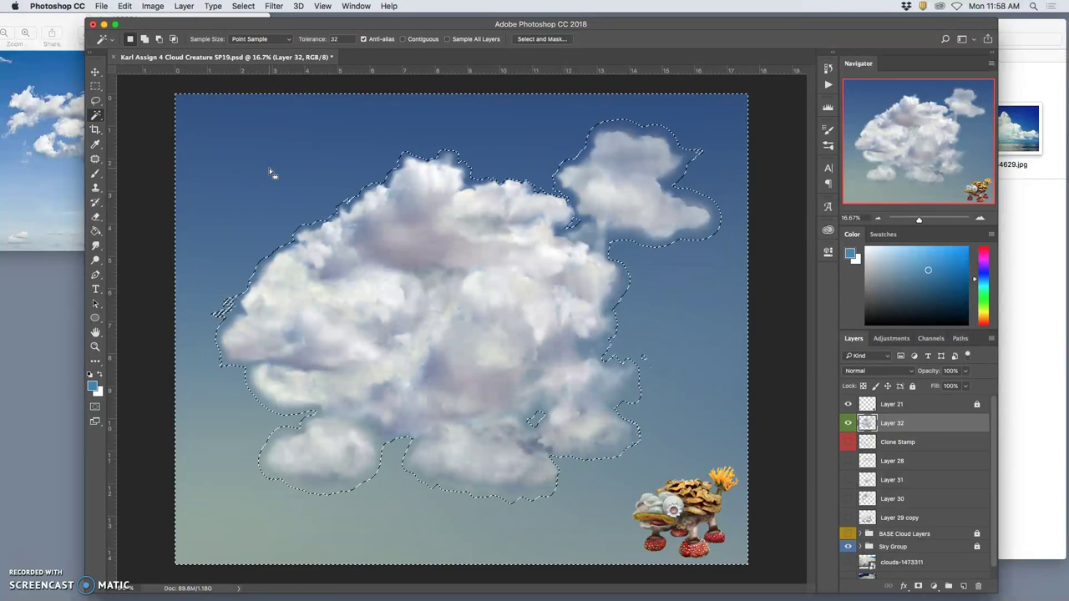
pyautogui.keyDown('shift'); pyautogui.click(659, 422); pyautogui.keyUp('shift')
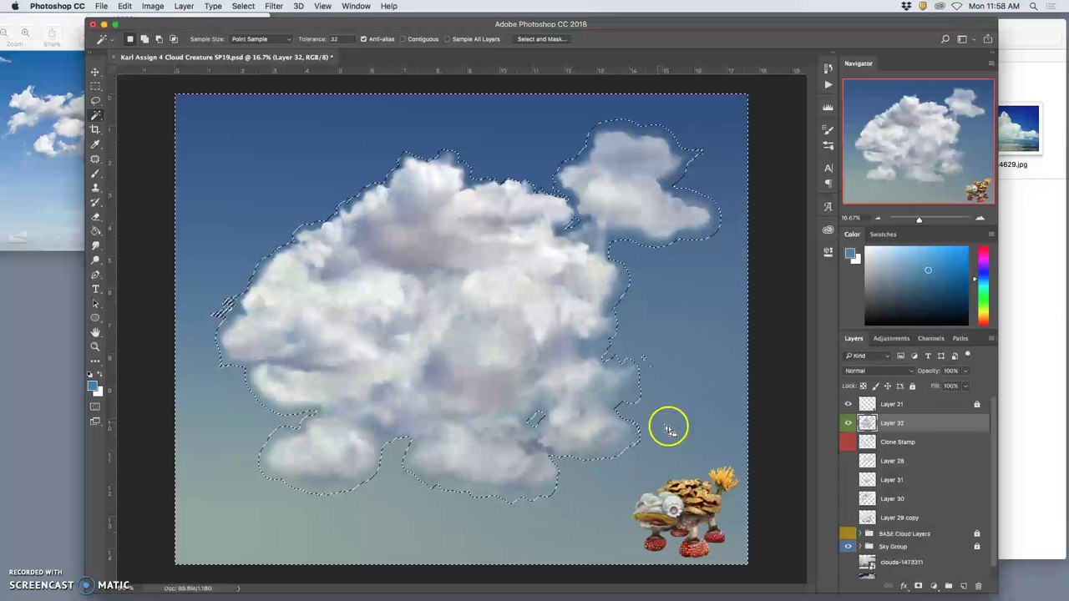
pyautogui.click(962, 584)
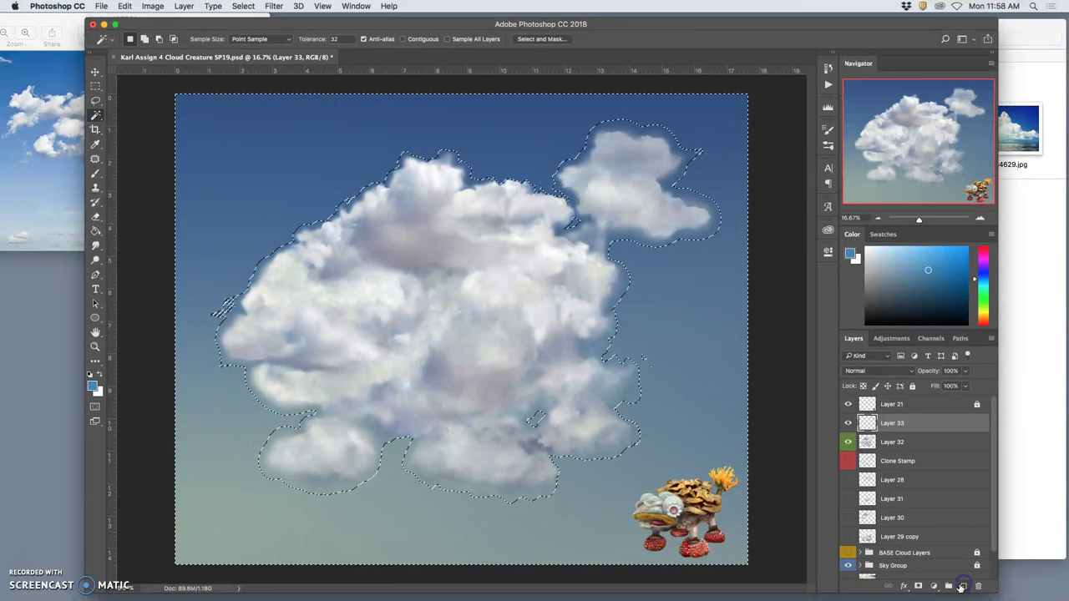
pyautogui.click(243, 6)
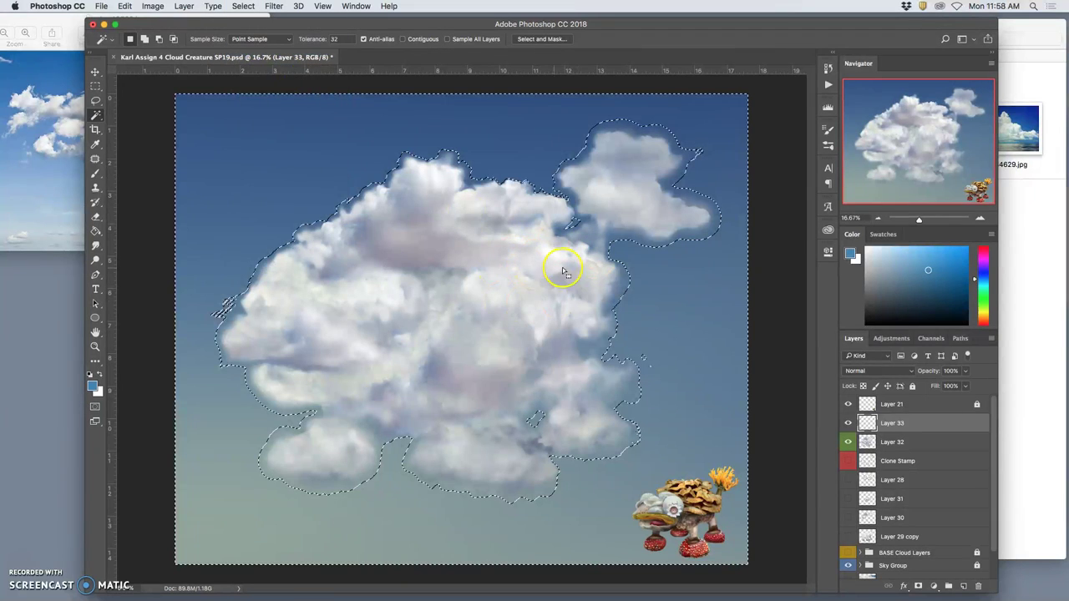
# Step: Refine the cloud selection in Select and Mask with radius 5 px, feather 4.2 px and shift edge +9%
pyautogui.click(130, 5)
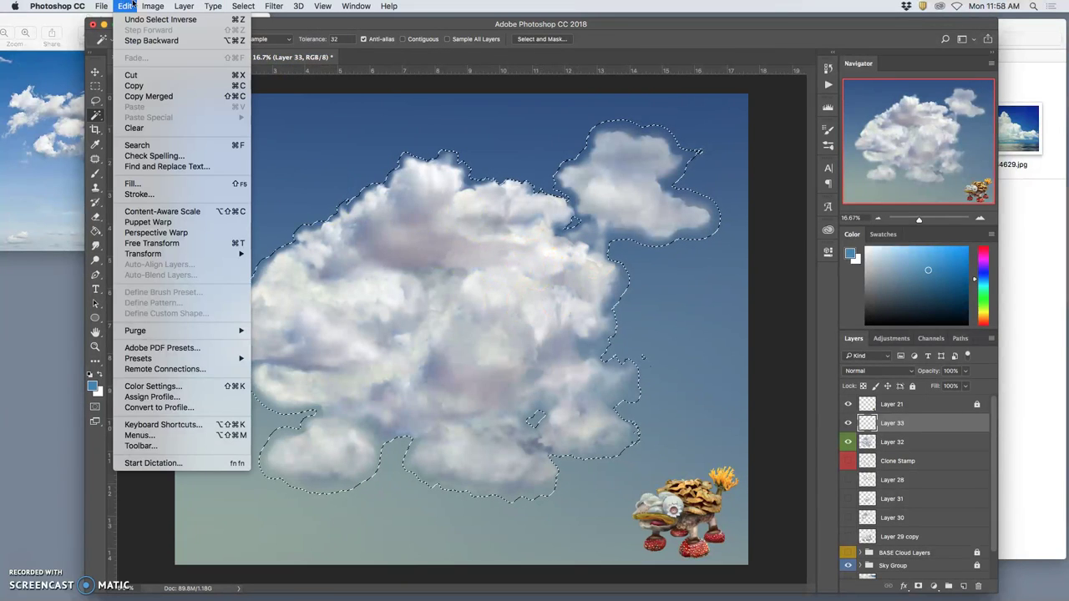
pyautogui.click(140, 183)
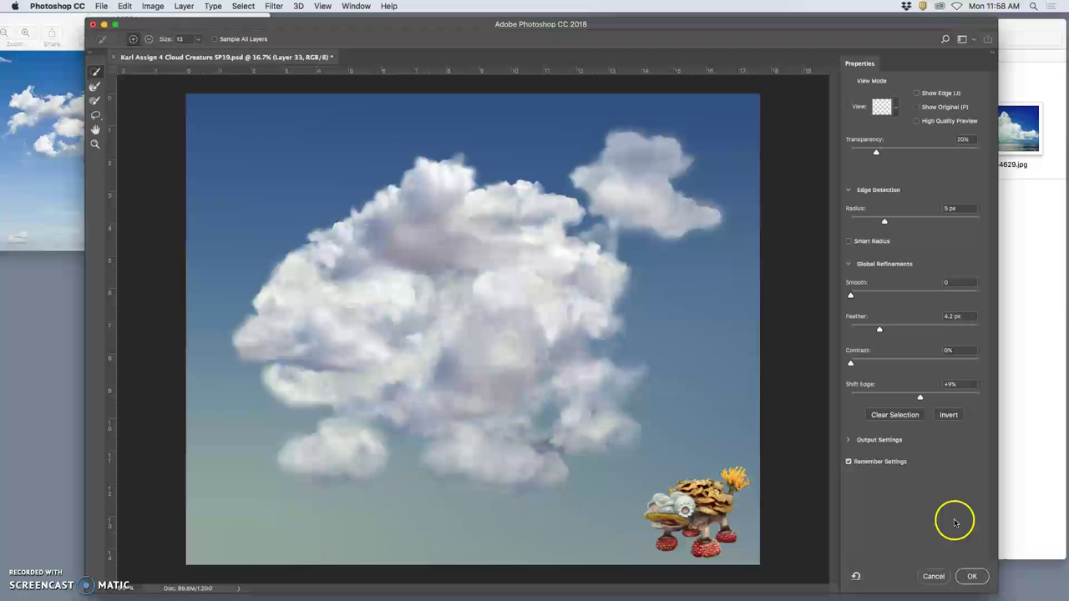
pyautogui.click(973, 576)
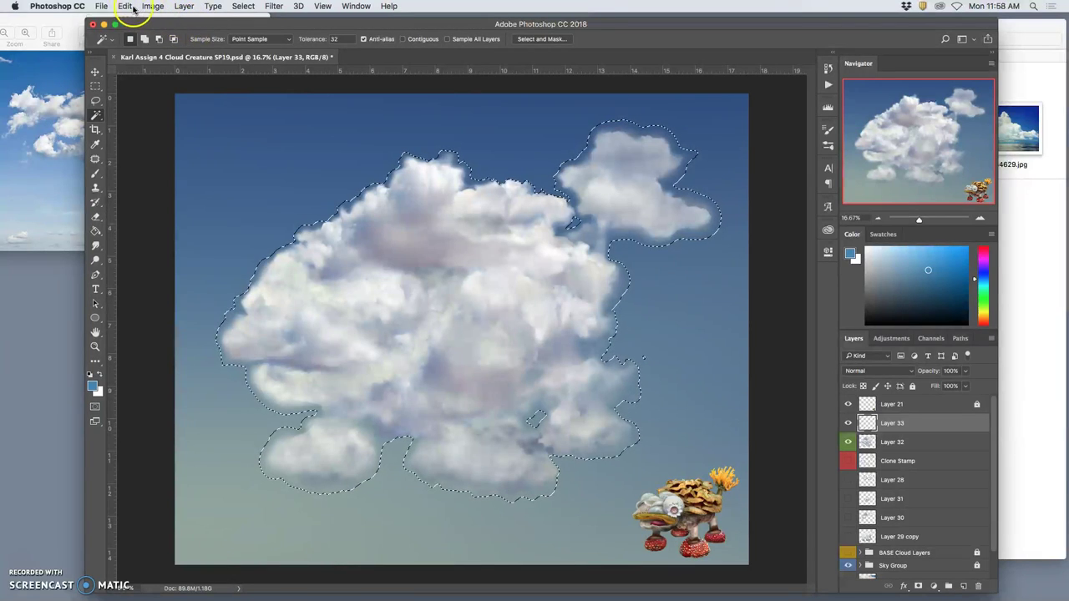
# Step: Fill the cloud selection on Layer 33 with 50% Gray at Normal mode and 100% opacity, and deselect it
pyautogui.click(126, 6)
pyautogui.click(144, 181)
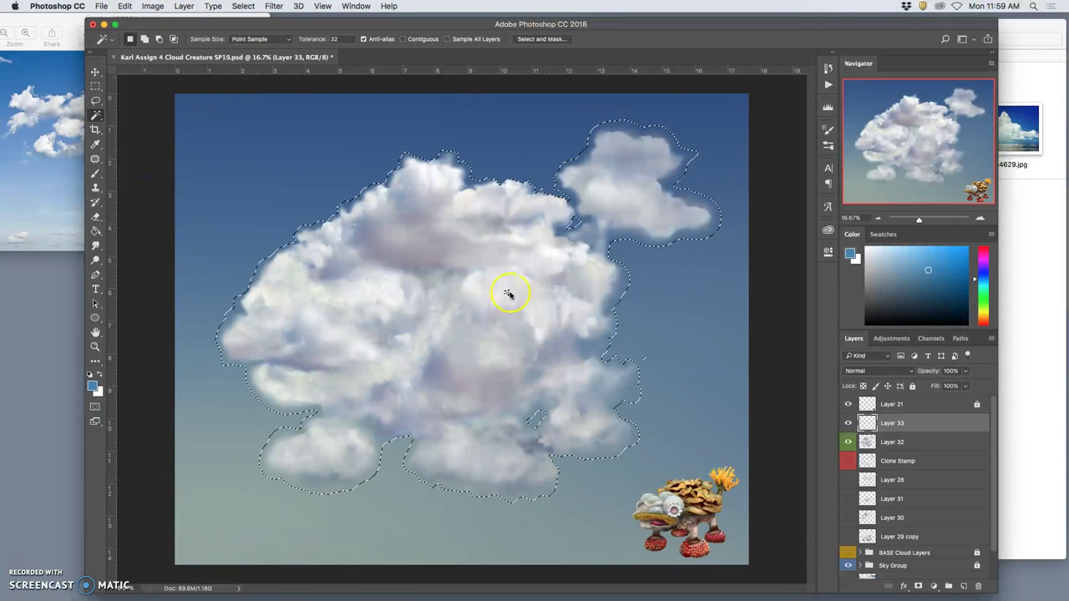
pyautogui.click(541, 240)
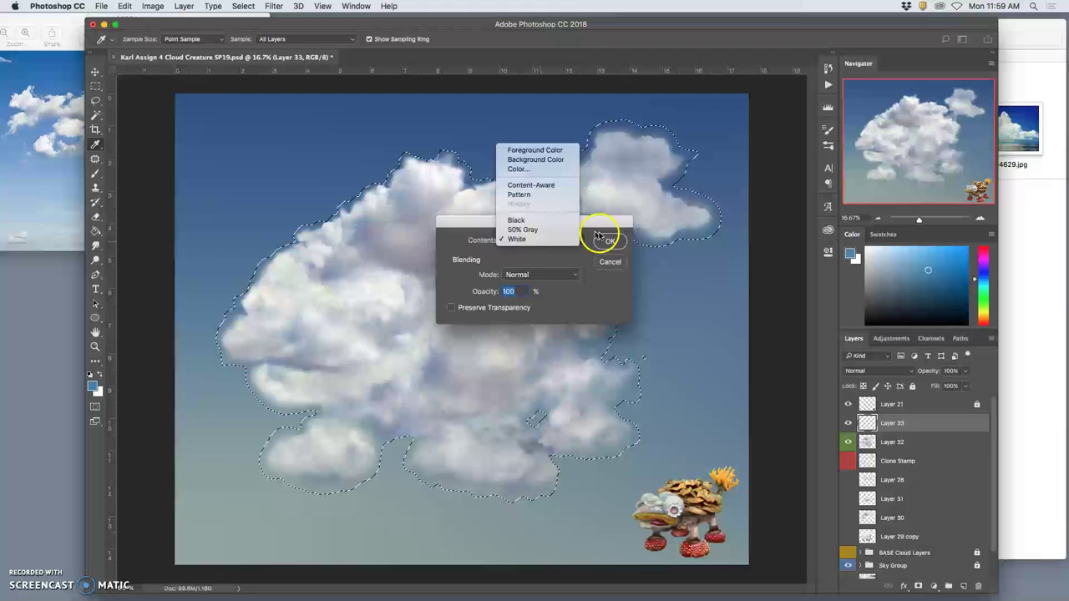
pyautogui.click(568, 230)
pyautogui.click(610, 240)
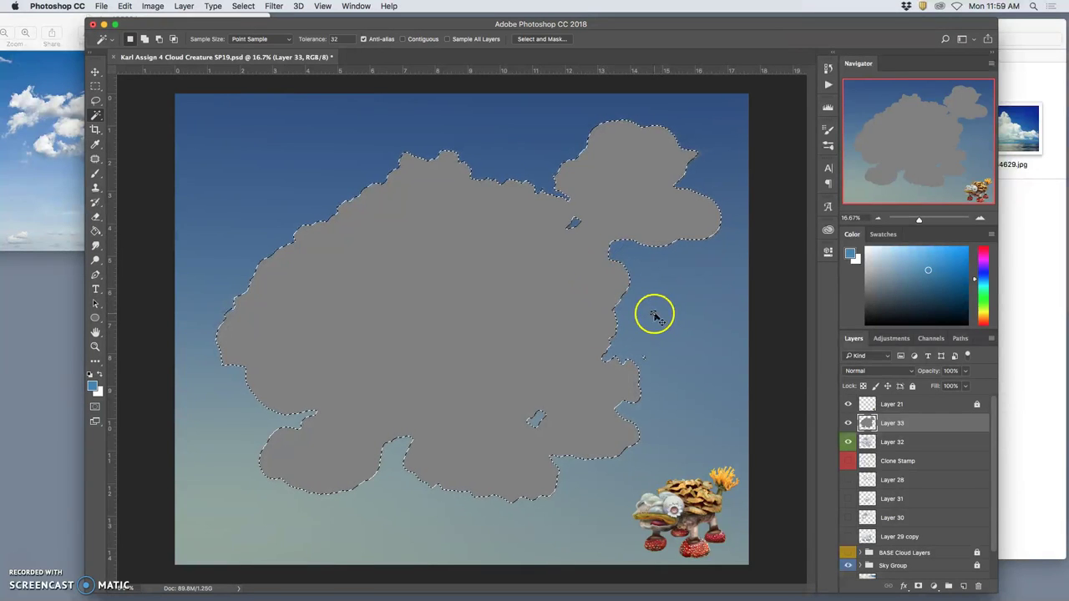
pyautogui.press('super+d')
# Step: Examine the edge of the gray fill up close along the creature's rear side
pyautogui.press('super+plus')
pyautogui.press('super+plus')
pyautogui.press('super+plus')
pyautogui.press('super+plus')
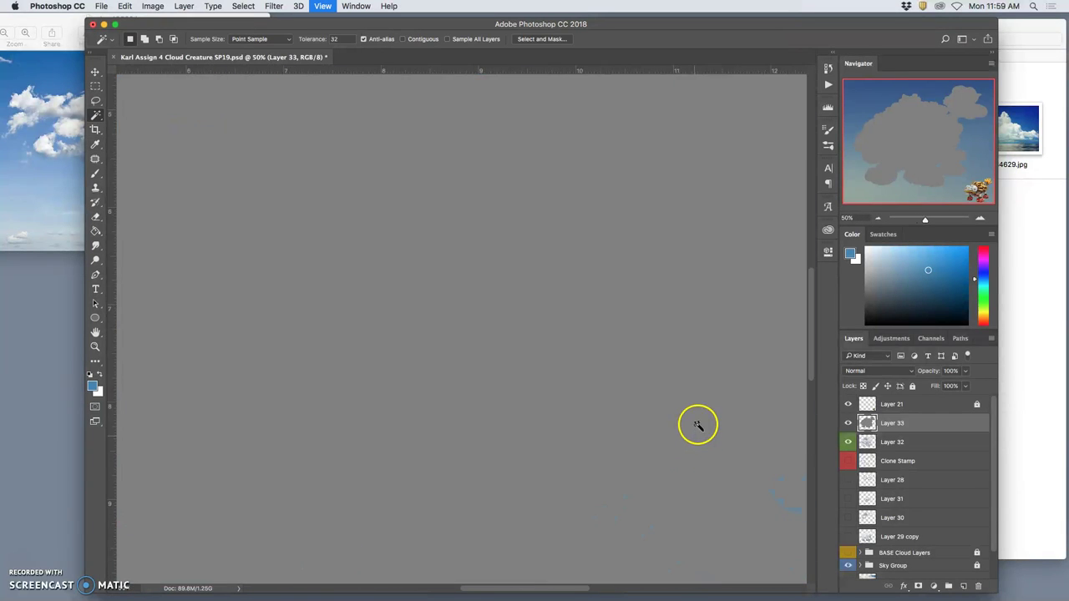
pyautogui.moveTo(689, 410); pyautogui.dragTo(273, 133)
pyautogui.moveTo(585, 350); pyautogui.dragTo(436, 277)
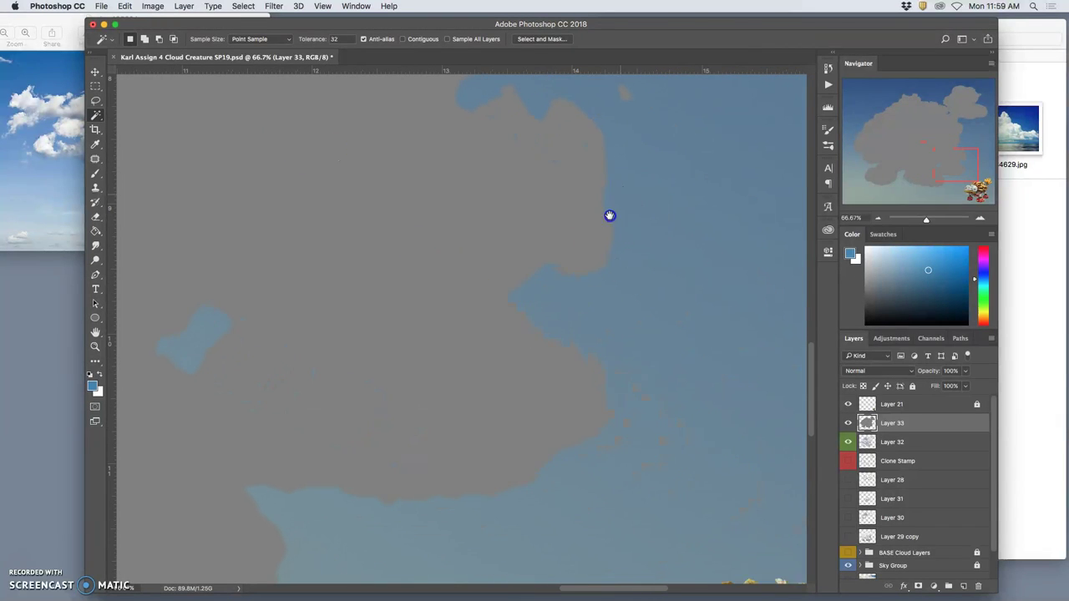
pyautogui.scroll(3, 608, 217)
pyautogui.hscroll(2, 608, 217)
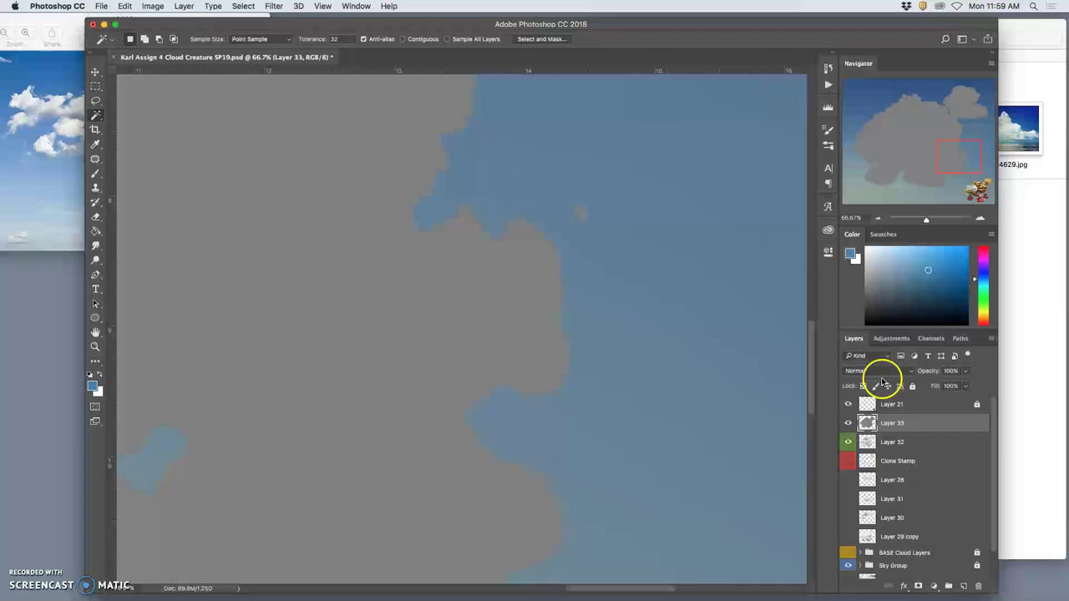
# Step: Set the blend mode of the gray-filled Layer 33 to Overlay
pyautogui.click(876, 372)
pyautogui.click(872, 473)
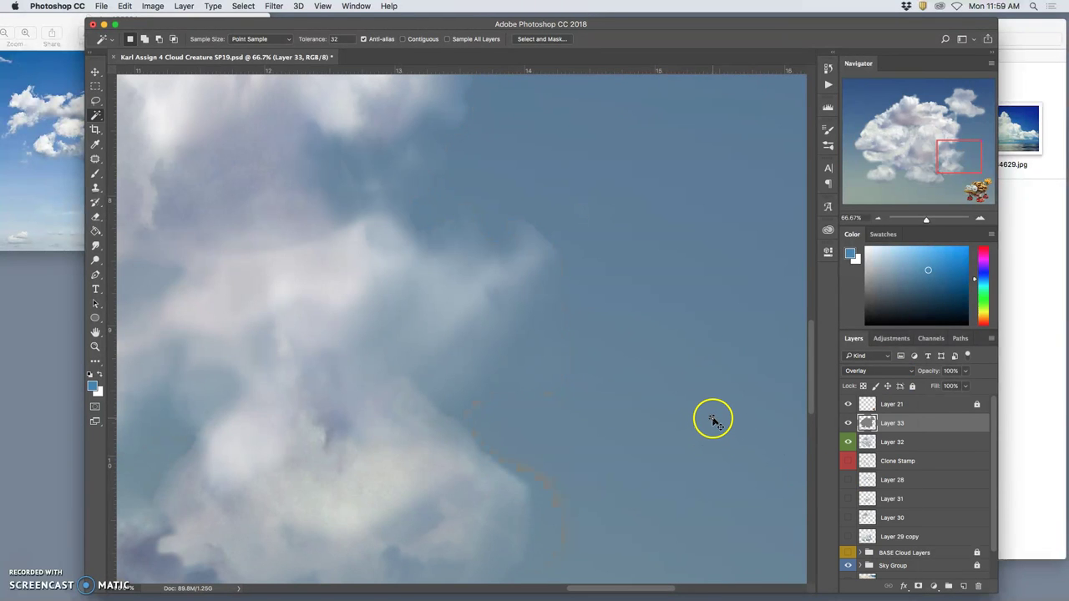
pyautogui.press('super+minus')
pyautogui.press('super+minus')
pyautogui.press('super+minus')
pyautogui.press('super+minus')
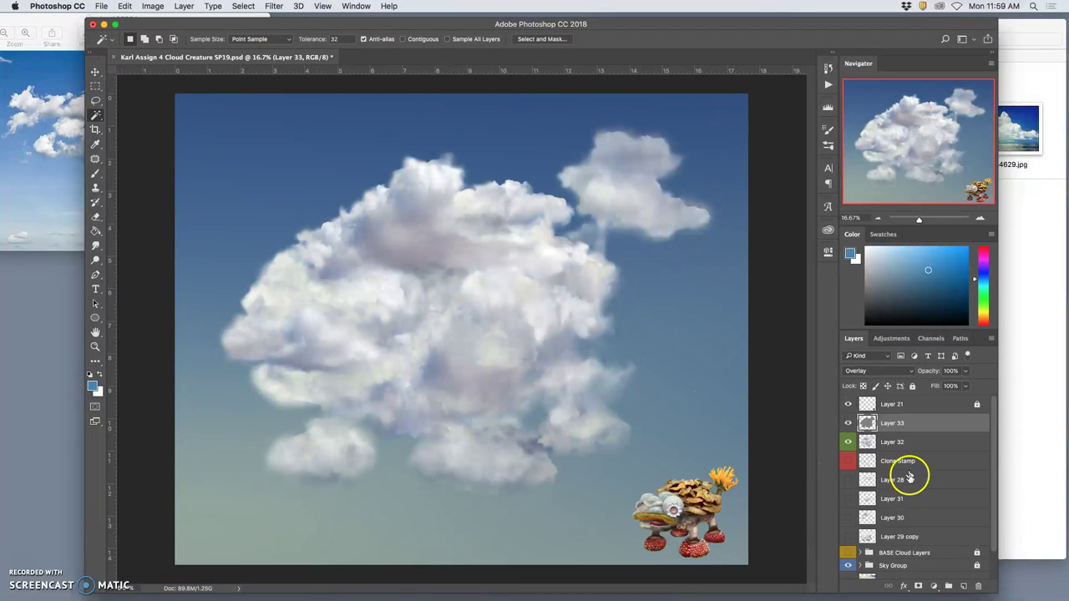
# Step: Smudge the rear leg cloud and the creature's rear flank on Layer 32 at 22% strength
pyautogui.click(895, 443)
pyautogui.click(96, 217)
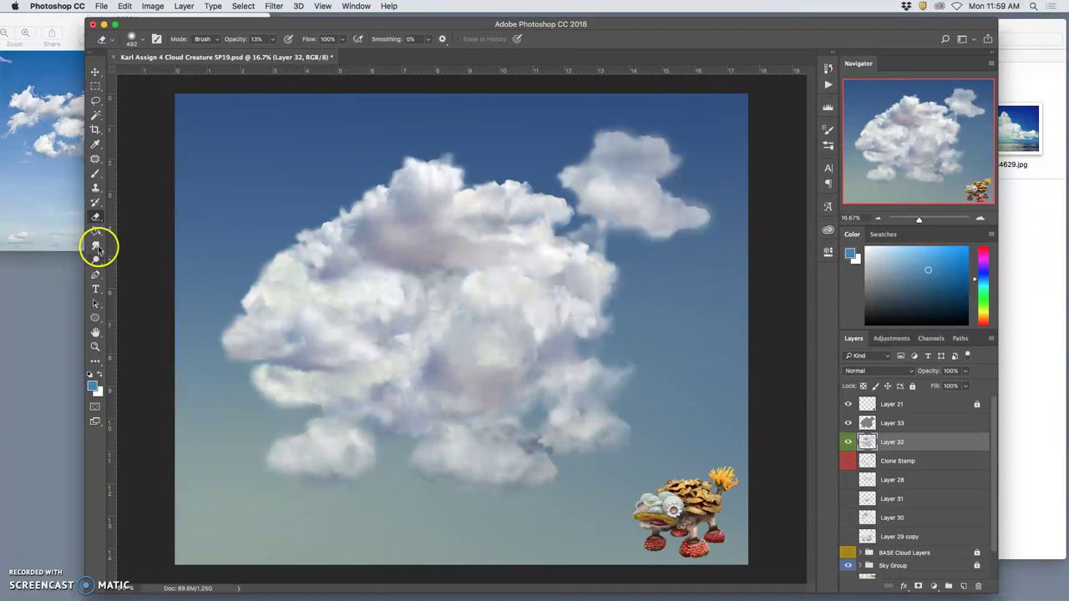
pyautogui.click(96, 246)
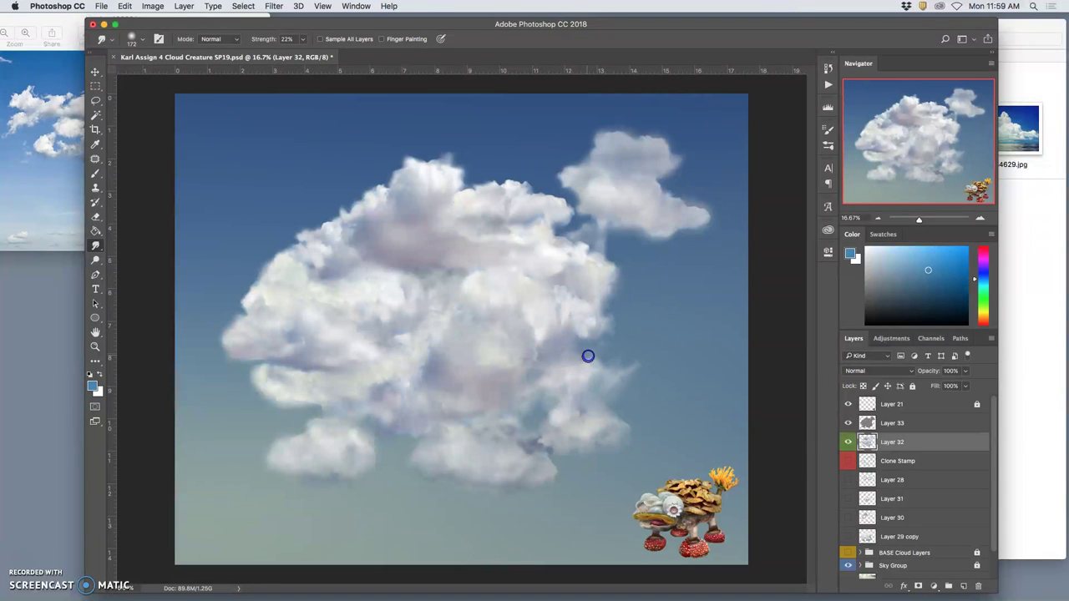
pyautogui.click(673, 426)
pyautogui.moveTo(621, 399); pyautogui.dragTo(571, 451)
pyautogui.moveTo(571, 267); pyautogui.dragTo(577, 309)
# Step: Burn shadows on Layer 33 at 16% Midtones exposure across the belly, above the front foot, around the mouth and on the upper back
pyautogui.click(892, 423)
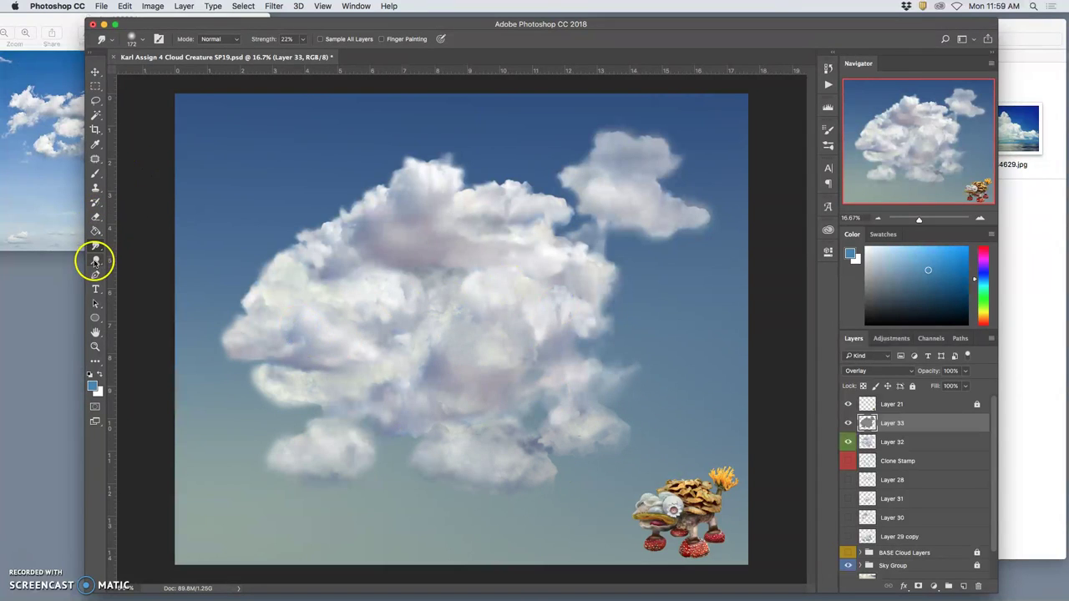
pyautogui.click(95, 261)
pyautogui.click(125, 267)
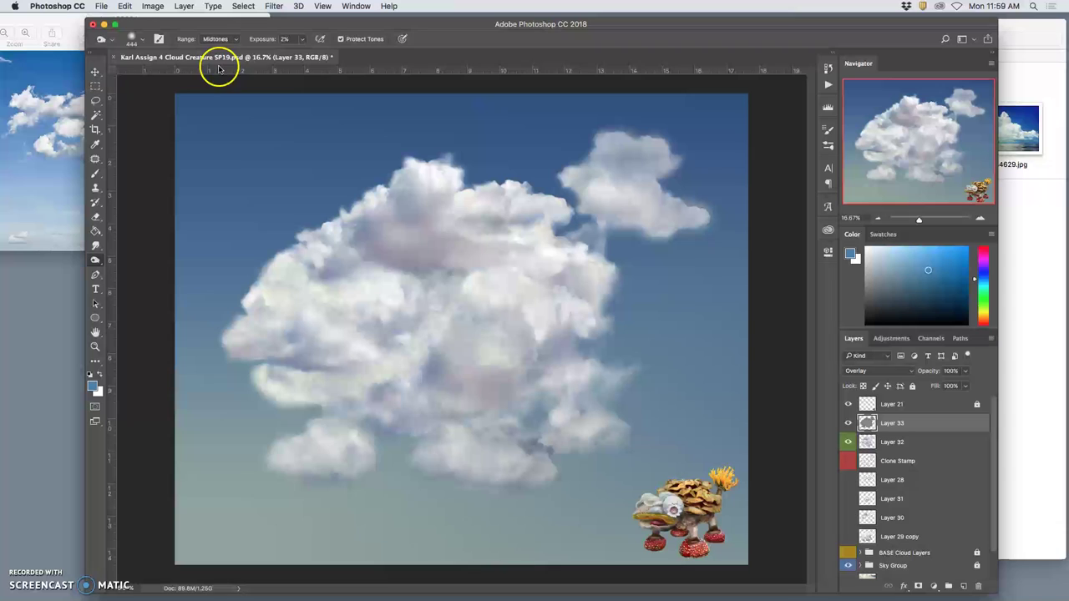
pyautogui.click(301, 40)
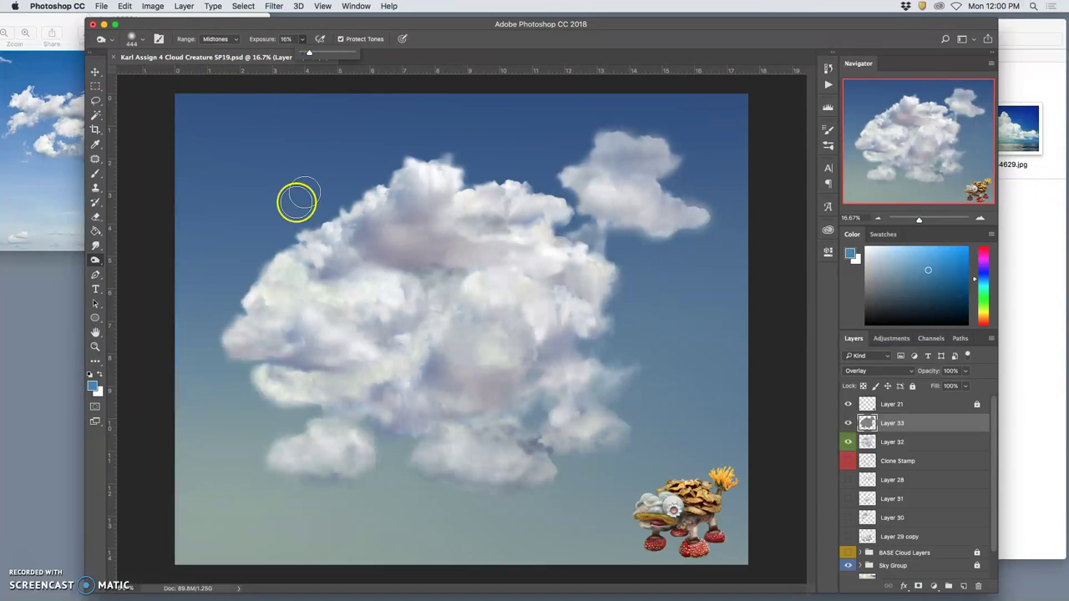
pyautogui.click(396, 386)
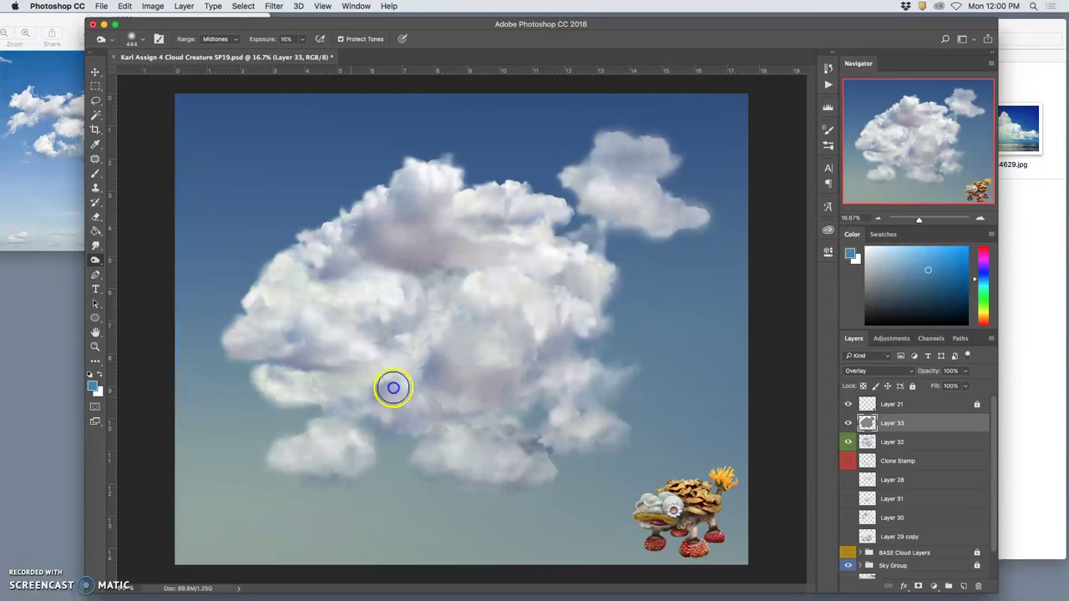
pyautogui.moveTo(394, 387)
pyautogui.mouseDown()
pyautogui.moveTo(405, 362)
pyautogui.moveTo(333, 400)
pyautogui.moveTo(393, 391)
pyautogui.moveTo(430, 358)
pyautogui.moveTo(387, 391)
pyautogui.moveTo(414, 389)
pyautogui.moveTo(401, 414)
pyautogui.moveTo(455, 390)
pyautogui.moveTo(494, 399)
pyautogui.moveTo(585, 330)
pyautogui.moveTo(469, 361)
pyautogui.moveTo(563, 344)
pyautogui.moveTo(523, 384)
pyautogui.moveTo(501, 442)
pyautogui.moveTo(462, 432)
pyautogui.moveTo(484, 439)
pyautogui.moveTo(477, 456)
pyautogui.moveTo(496, 465)
pyautogui.moveTo(621, 430)
pyautogui.moveTo(582, 379)
pyautogui.mouseUp()
pyautogui.moveTo(334, 435)
pyautogui.mouseDown()
pyautogui.moveTo(343, 430)
pyautogui.moveTo(293, 454)
pyautogui.moveTo(344, 458)
pyautogui.moveTo(327, 415)
pyautogui.mouseUp()
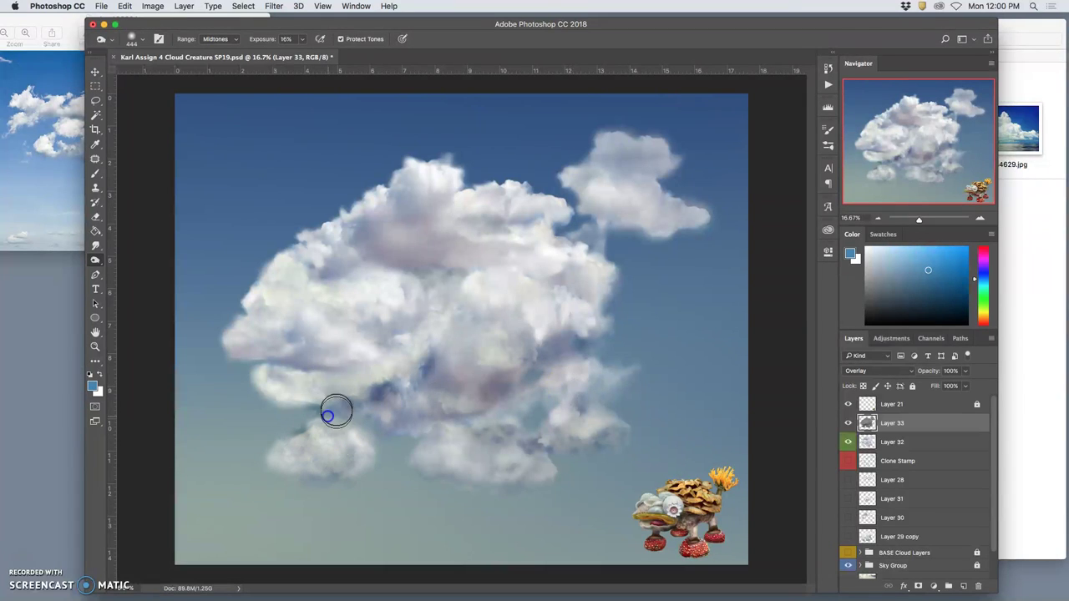
pyautogui.moveTo(255, 368)
pyautogui.mouseDown()
pyautogui.moveTo(364, 367)
pyautogui.moveTo(386, 308)
pyautogui.moveTo(383, 332)
pyautogui.moveTo(362, 292)
pyautogui.moveTo(414, 286)
pyautogui.moveTo(395, 270)
pyautogui.moveTo(381, 322)
pyautogui.moveTo(452, 195)
pyautogui.moveTo(435, 225)
pyautogui.moveTo(443, 313)
pyautogui.moveTo(552, 267)
pyautogui.moveTo(534, 269)
pyautogui.moveTo(546, 282)
pyautogui.moveTo(518, 306)
pyautogui.moveTo(572, 284)
pyautogui.moveTo(578, 279)
pyautogui.moveTo(540, 286)
pyautogui.moveTo(661, 222)
pyautogui.moveTo(615, 221)
pyautogui.moveTo(603, 214)
pyautogui.moveTo(608, 194)
pyautogui.moveTo(572, 177)
pyautogui.moveTo(626, 191)
pyautogui.moveTo(639, 221)
pyautogui.moveTo(661, 222)
pyautogui.moveTo(615, 178)
pyautogui.mouseUp()
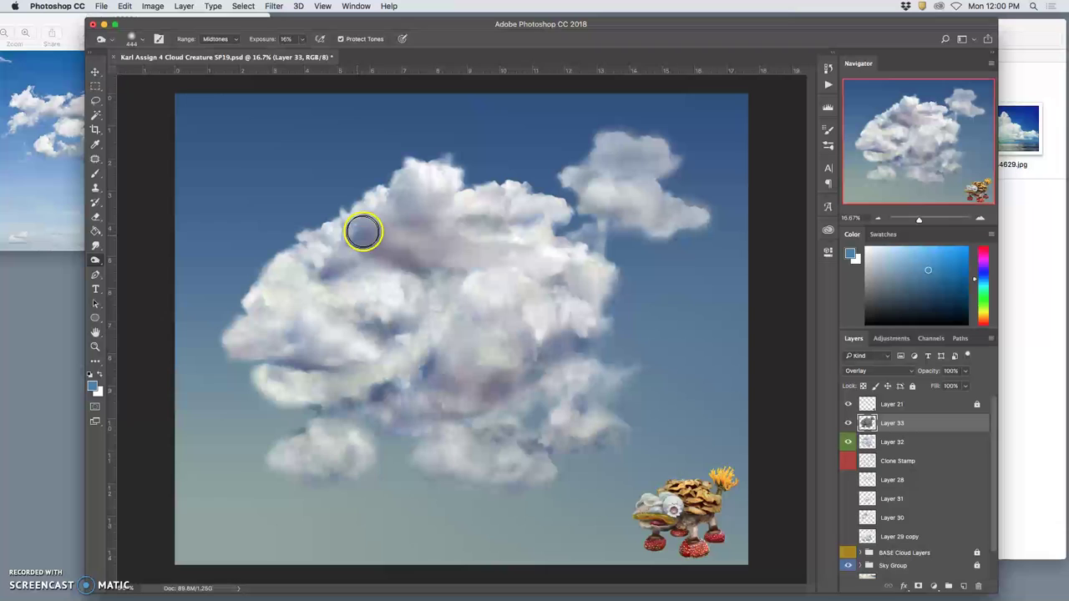
pyautogui.moveTo(362, 232)
pyautogui.mouseDown()
pyautogui.moveTo(277, 269)
pyautogui.moveTo(292, 332)
pyautogui.moveTo(290, 279)
pyautogui.moveTo(285, 286)
pyautogui.moveTo(328, 288)
pyautogui.moveTo(278, 303)
pyautogui.moveTo(361, 297)
pyautogui.mouseUp()
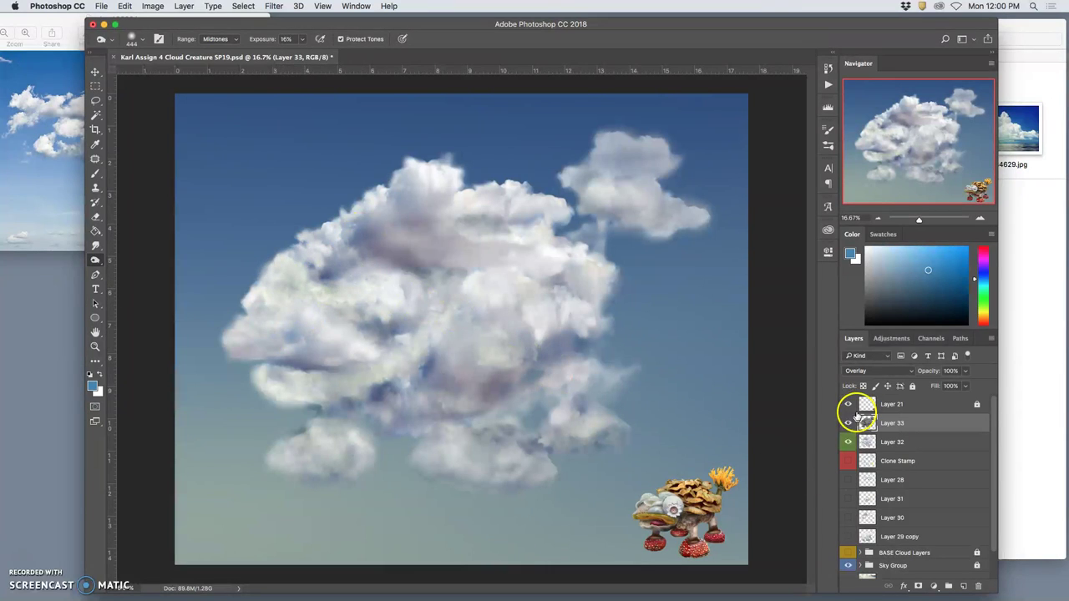
# Step: Compare the cloud creature with the Layer 33 shading hidden and shown
pyautogui.click(848, 424)
pyautogui.click(848, 423)
pyautogui.click(848, 424)
pyautogui.click(847, 424)
pyautogui.click(846, 423)
pyautogui.click(846, 422)
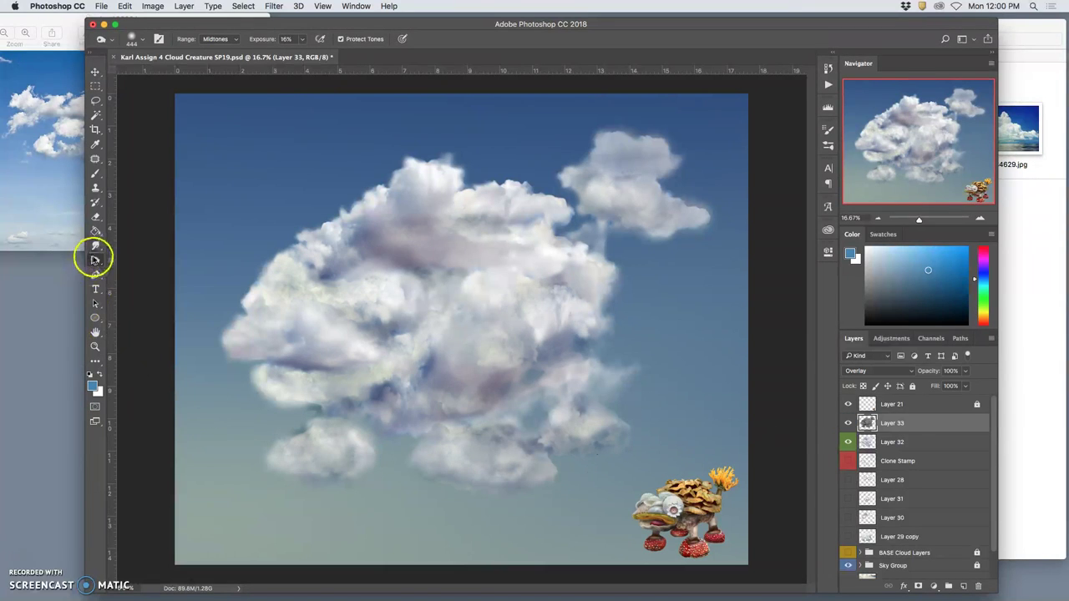
# Step: Dodge highlights onto the creature's head and upper back on Layer 33 with Midtones range at 34% exposure
pyautogui.rightClick(95, 260)
pyautogui.click(127, 259)
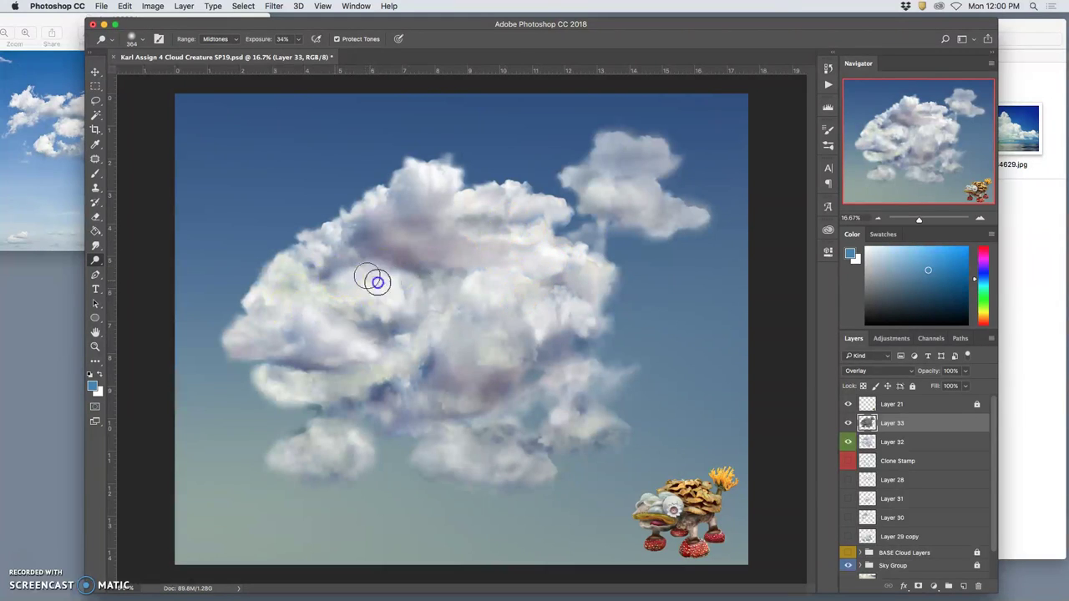
pyautogui.moveTo(295, 292)
pyautogui.mouseDown()
pyautogui.moveTo(365, 296)
pyautogui.moveTo(352, 298)
pyautogui.mouseUp()
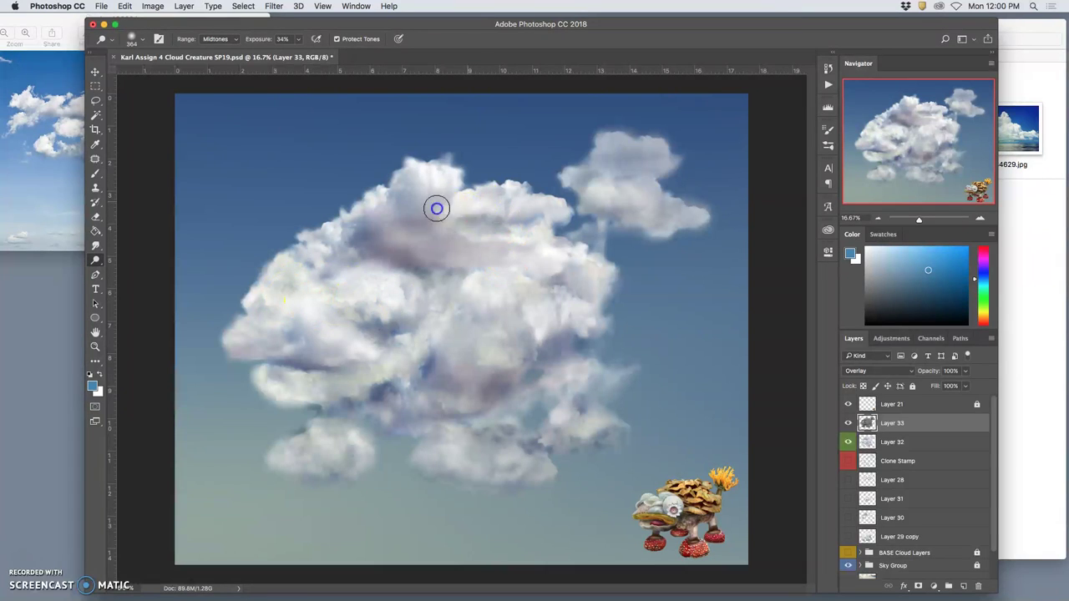
pyautogui.moveTo(432, 202)
pyautogui.mouseDown()
pyautogui.moveTo(419, 241)
pyautogui.moveTo(451, 226)
pyautogui.moveTo(393, 255)
pyautogui.moveTo(348, 234)
pyautogui.moveTo(391, 250)
pyautogui.moveTo(390, 240)
pyautogui.moveTo(469, 259)
pyautogui.mouseUp()
pyautogui.moveTo(622, 162); pyautogui.dragTo(605, 176)
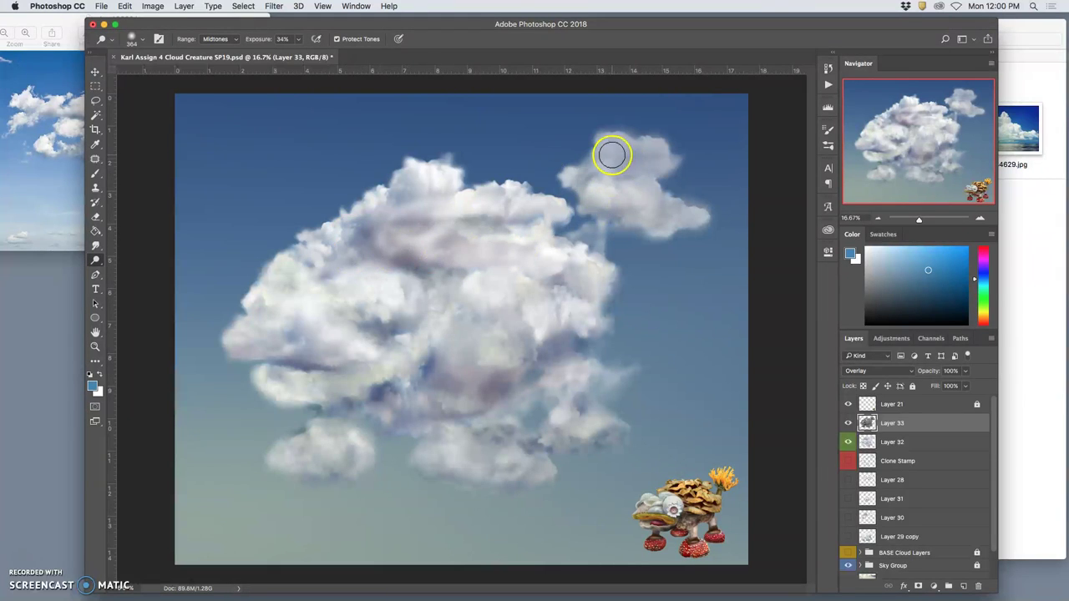
pyautogui.press('super+alt+z')
pyautogui.press('super+alt+z')
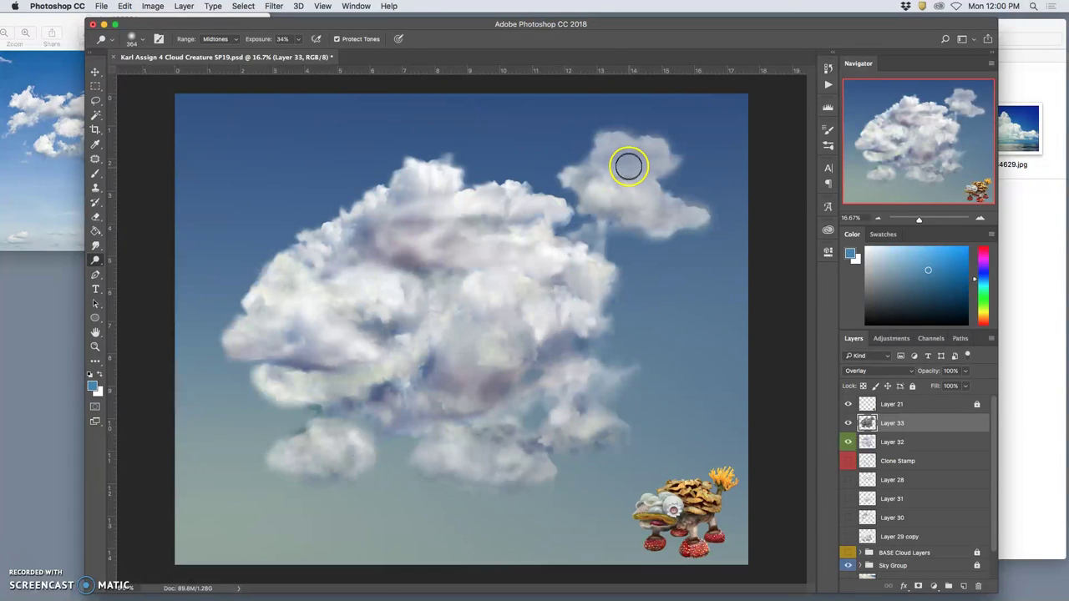
# Step: Dodge the tail cloud, the foot clouds and the rear flank on Layer 33 at 34% Midtones exposure
pyautogui.moveTo(629, 167)
pyautogui.mouseDown()
pyautogui.moveTo(610, 146)
pyautogui.moveTo(664, 150)
pyautogui.moveTo(646, 177)
pyautogui.mouseUp()
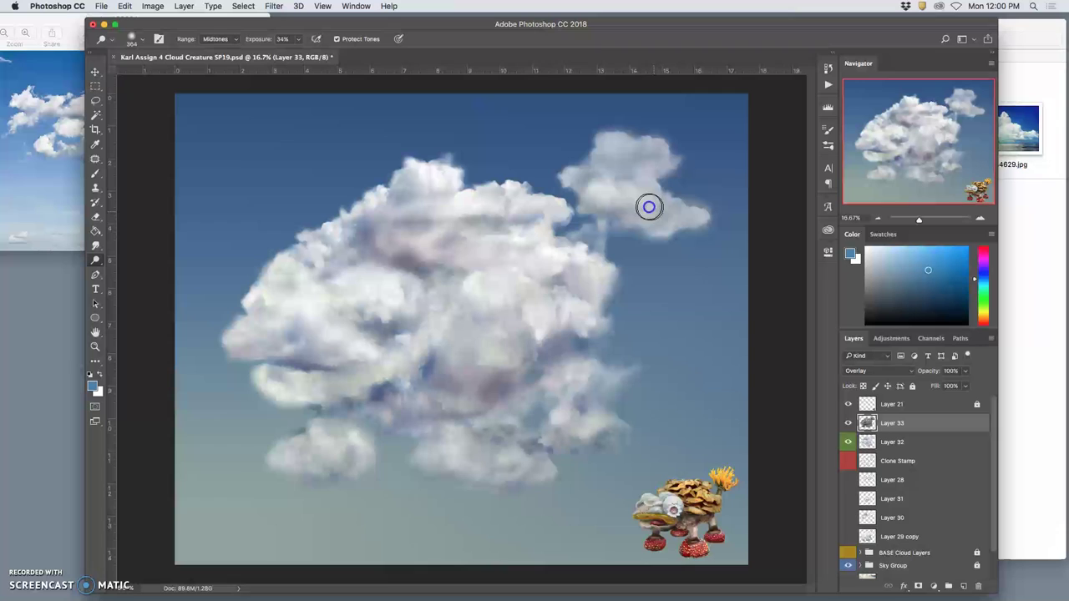
pyautogui.moveTo(578, 422)
pyautogui.mouseDown()
pyautogui.moveTo(568, 398)
pyautogui.moveTo(553, 398)
pyautogui.moveTo(484, 423)
pyautogui.mouseUp()
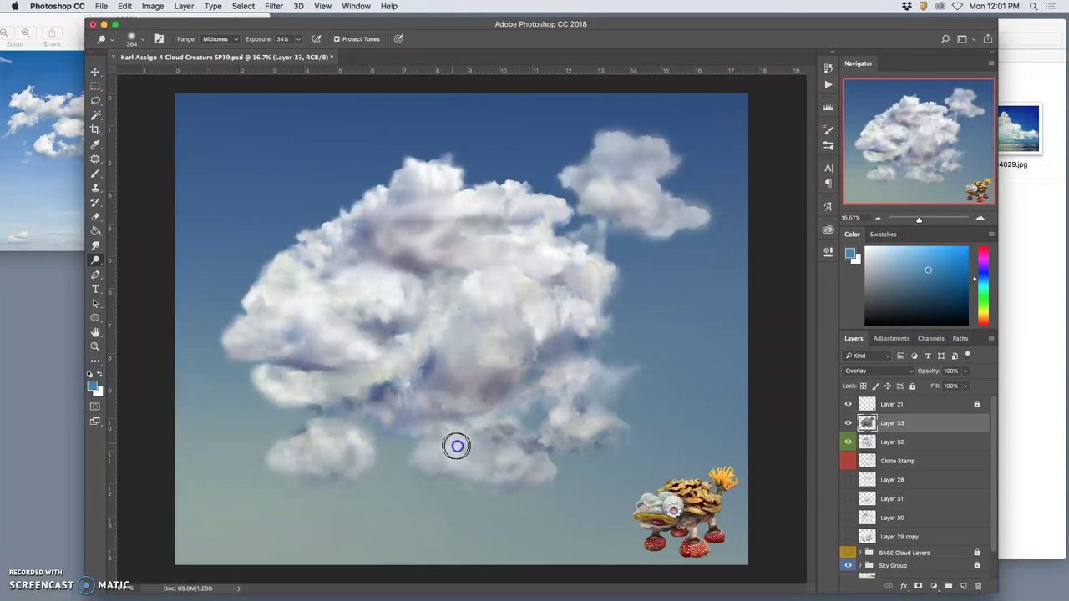
pyautogui.moveTo(292, 459)
pyautogui.mouseDown()
pyautogui.moveTo(283, 431)
pyautogui.moveTo(298, 386)
pyautogui.moveTo(420, 398)
pyautogui.moveTo(498, 361)
pyautogui.moveTo(485, 316)
pyautogui.moveTo(582, 317)
pyautogui.mouseUp()
# Step: Compare the creature with the dodged and burned Layer 33 hidden and shown
pyautogui.click(869, 405)
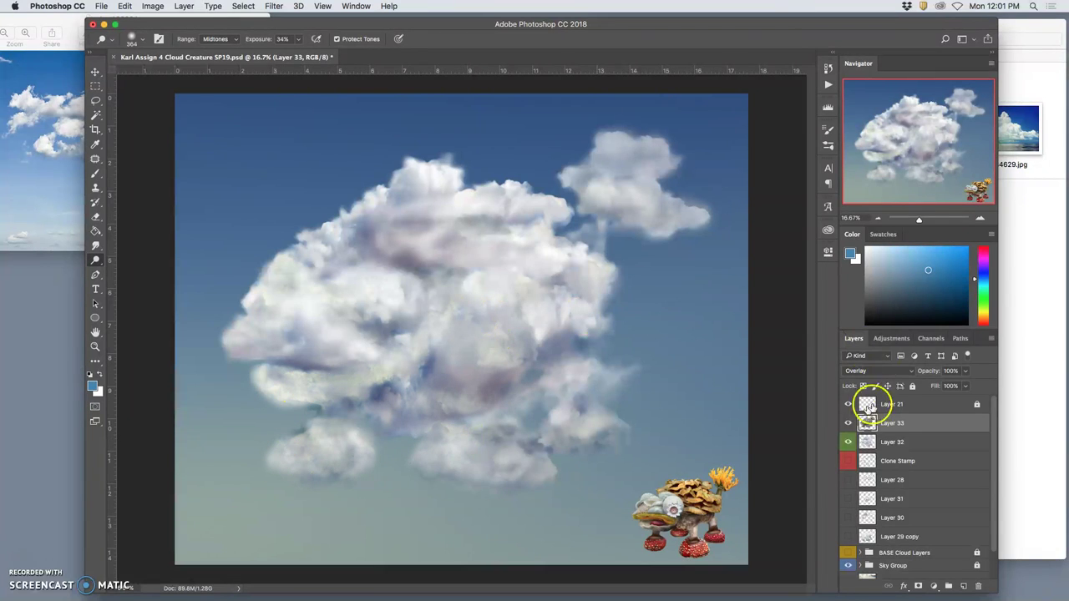
pyautogui.click(848, 425)
pyautogui.click(848, 425)
pyautogui.click(848, 425)
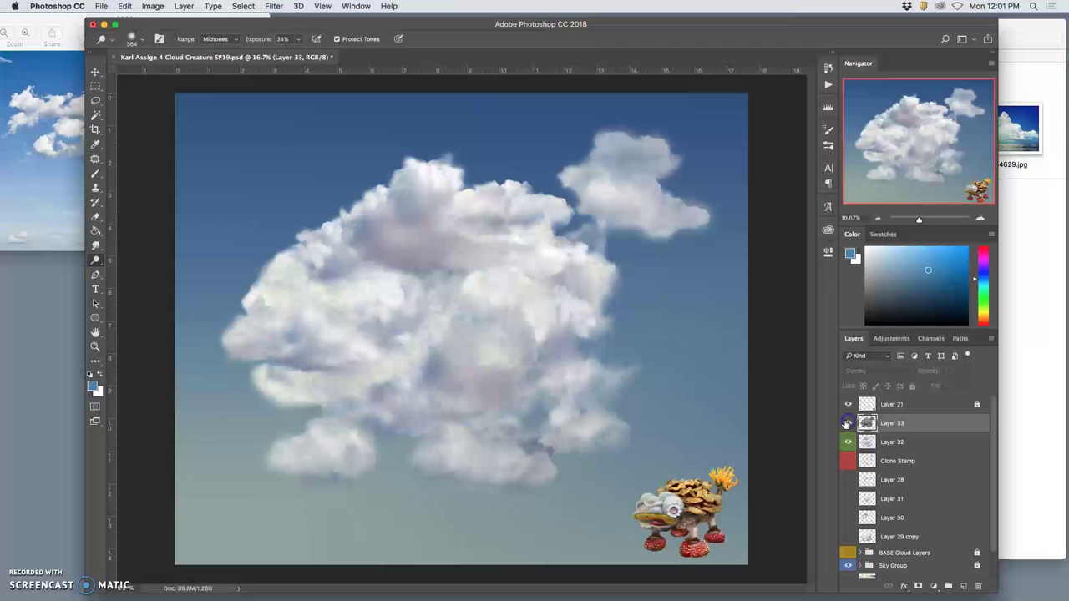
pyautogui.click(847, 424)
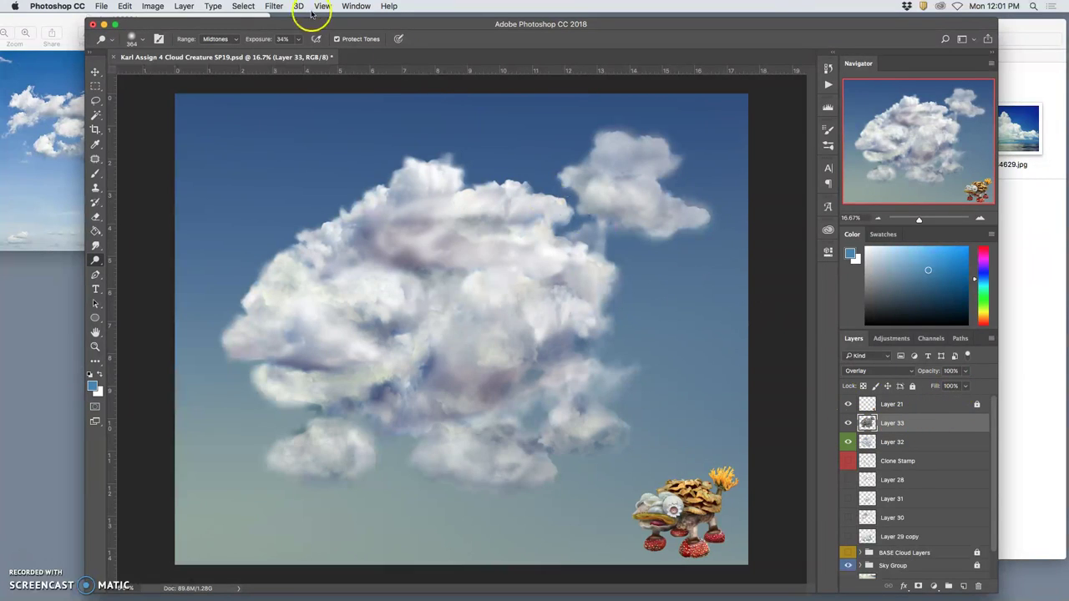
# Step: Soften the shading strokes on Layer 33 with a Gaussian Blur of 70.7 pixels radius
pyautogui.click(274, 7)
pyautogui.moveTo(279, 138)
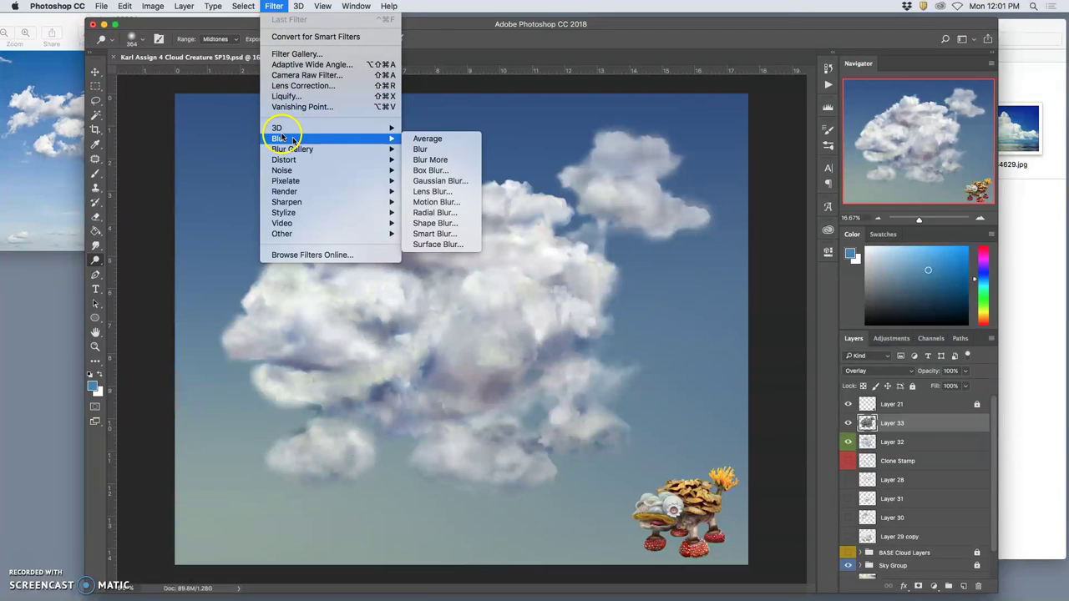
pyautogui.click(451, 180)
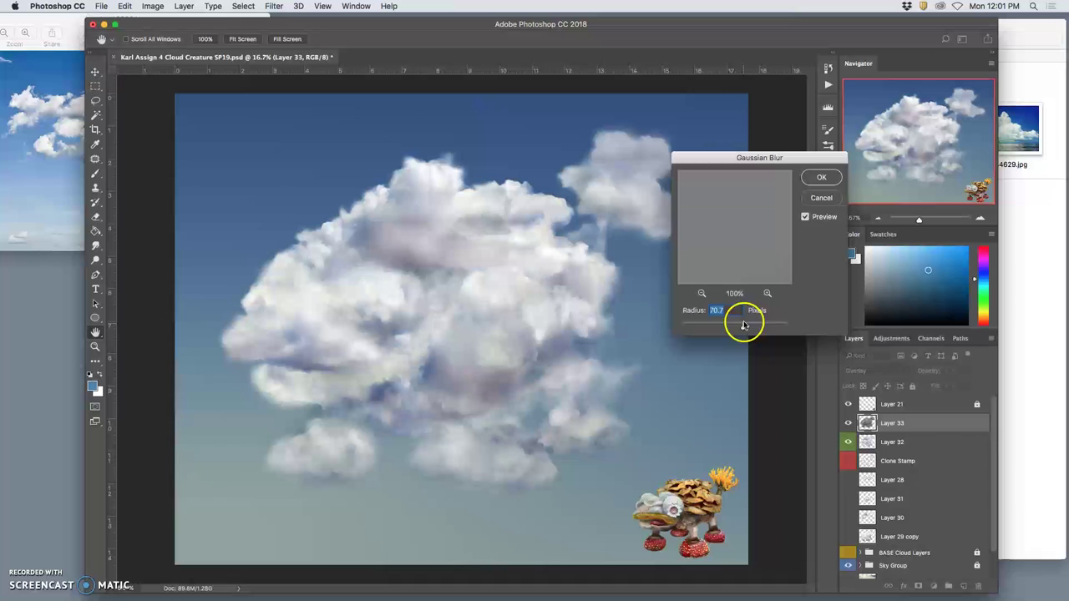
pyautogui.click(820, 178)
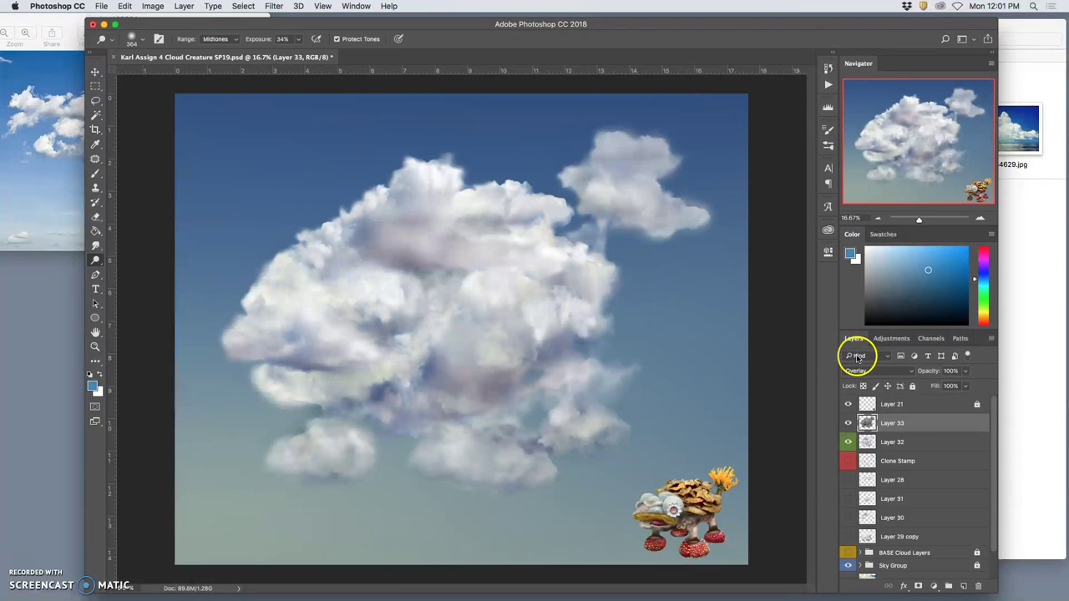